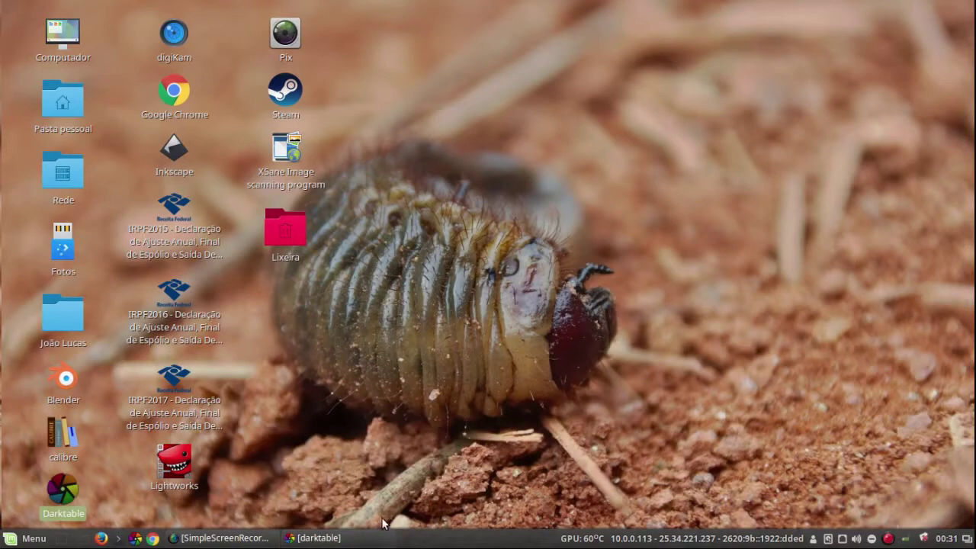
- Switch to darktable and review the GUI options in its preferences, from side panel width to the darkroom module settings
click(366, 541)
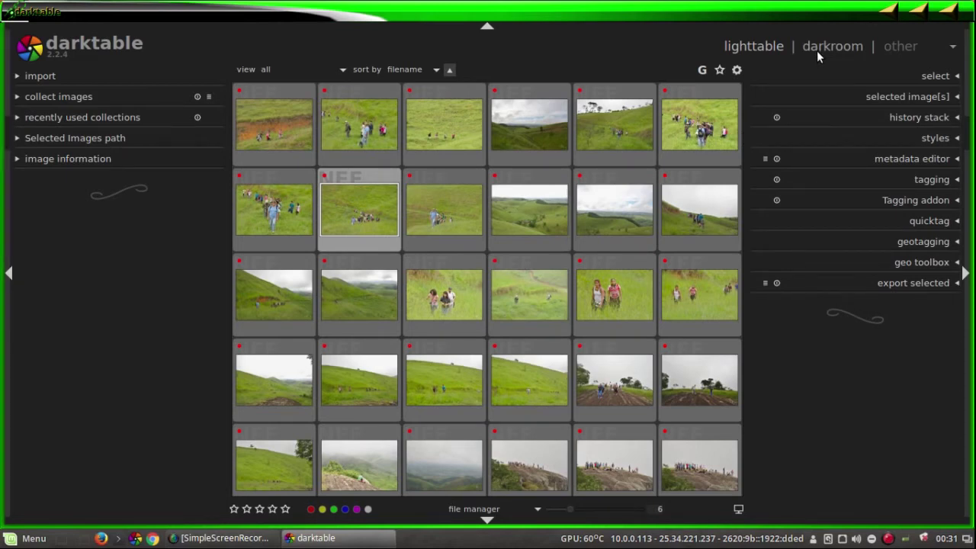
click(953, 50)
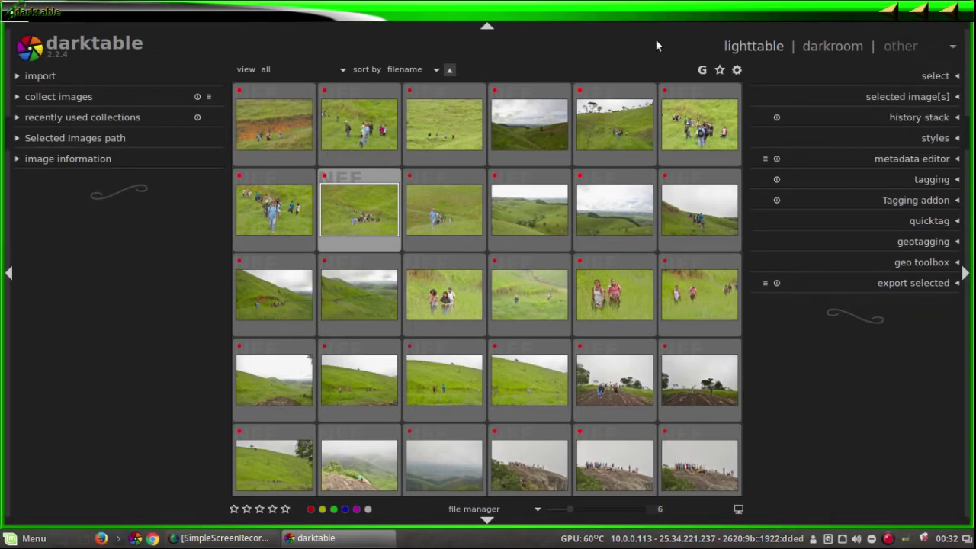
click(737, 70)
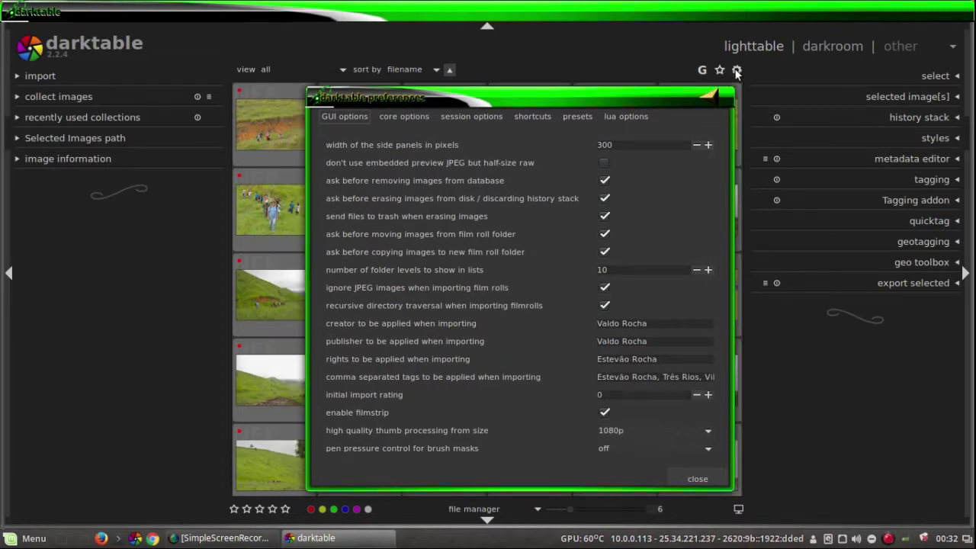
double_click(617, 144)
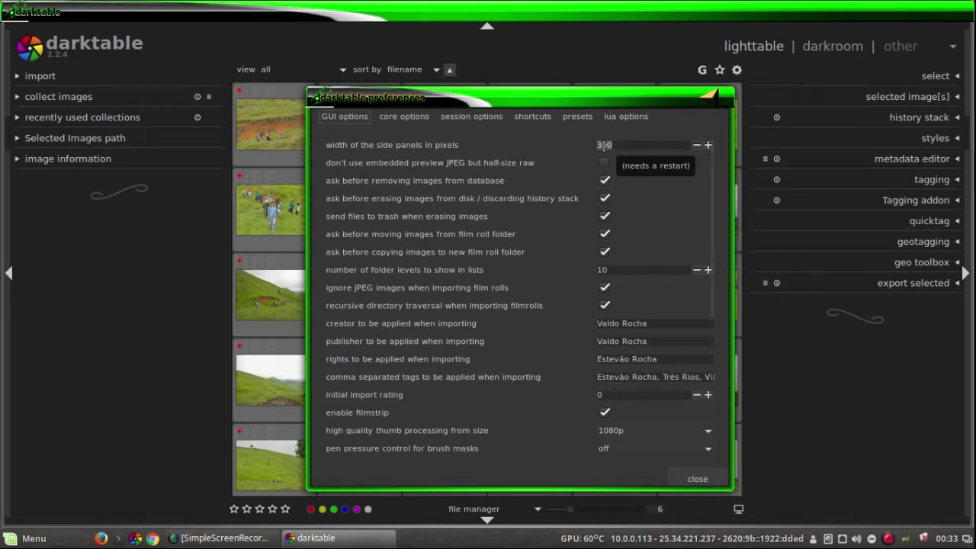
drag(615, 99, 610, 96)
scroll(637, 297, down, 2)
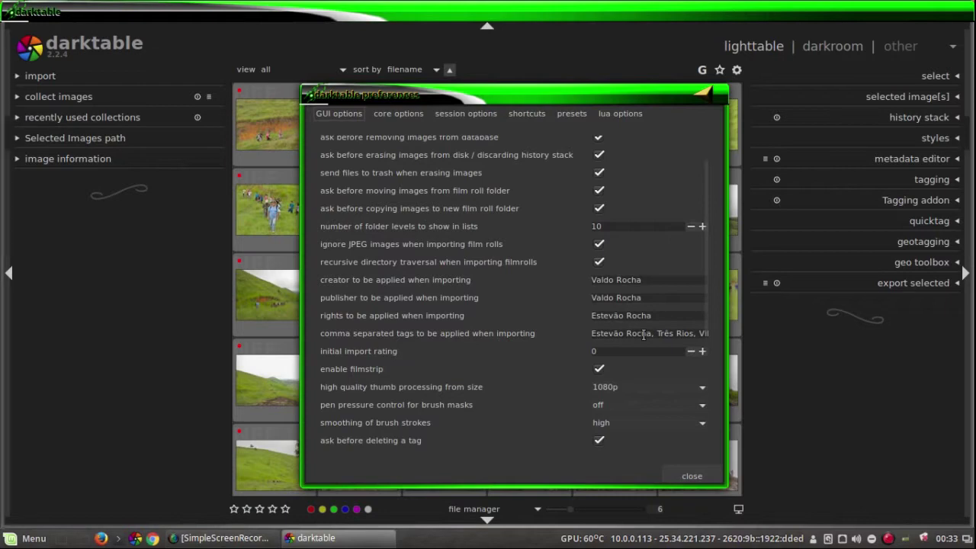
drag(707, 257, 709, 353)
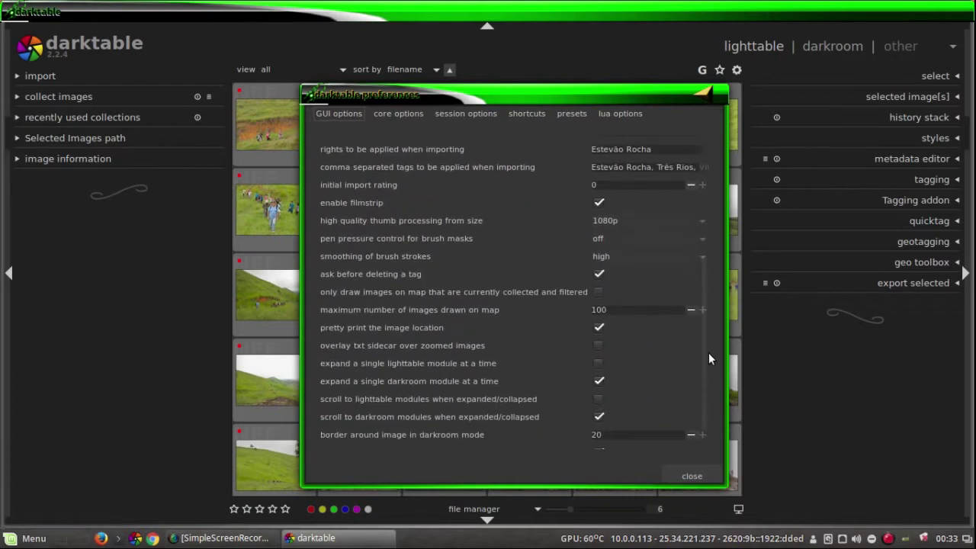
click(692, 476)
click(738, 69)
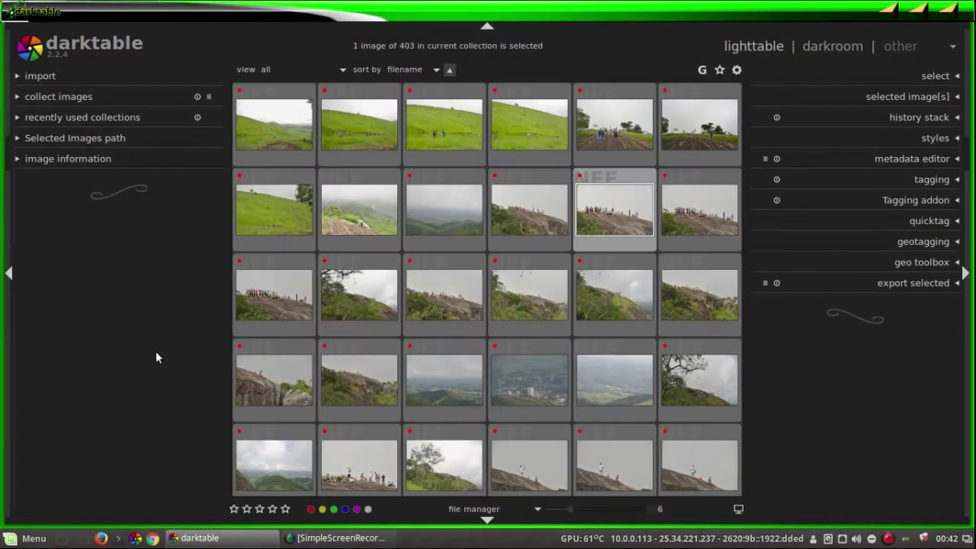
- Examine the image import options for the Imagens folder, trying the photographer's metadata preset, and cancel without importing anything
click(35, 75)
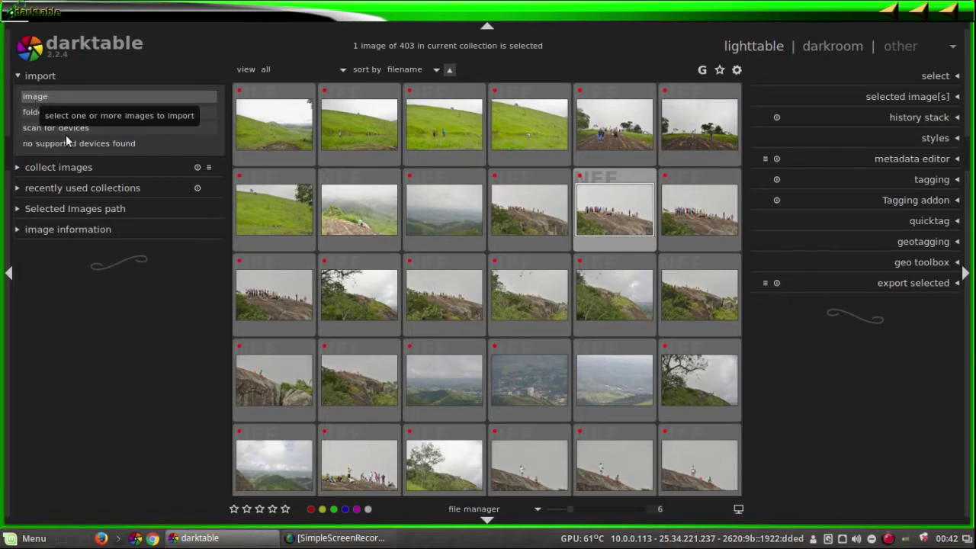
click(35, 97)
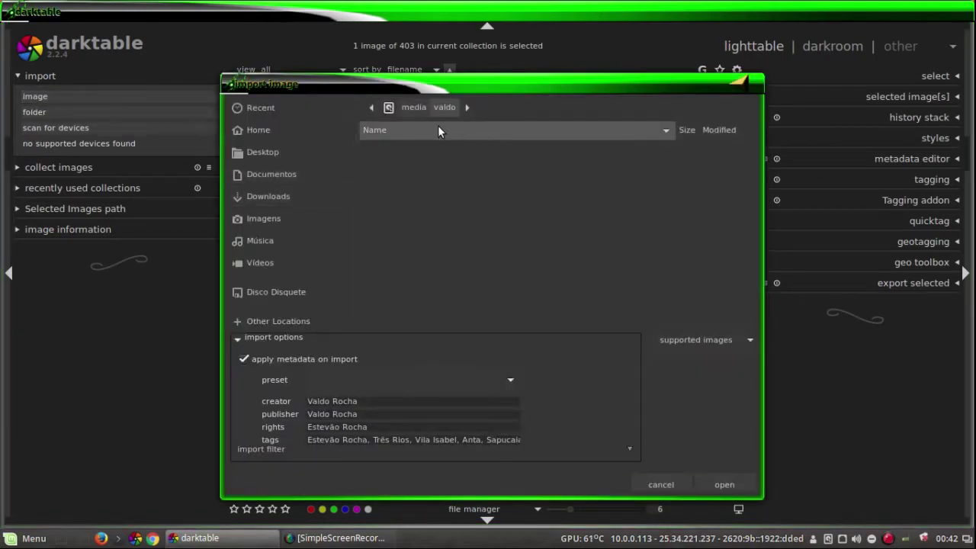
click(268, 215)
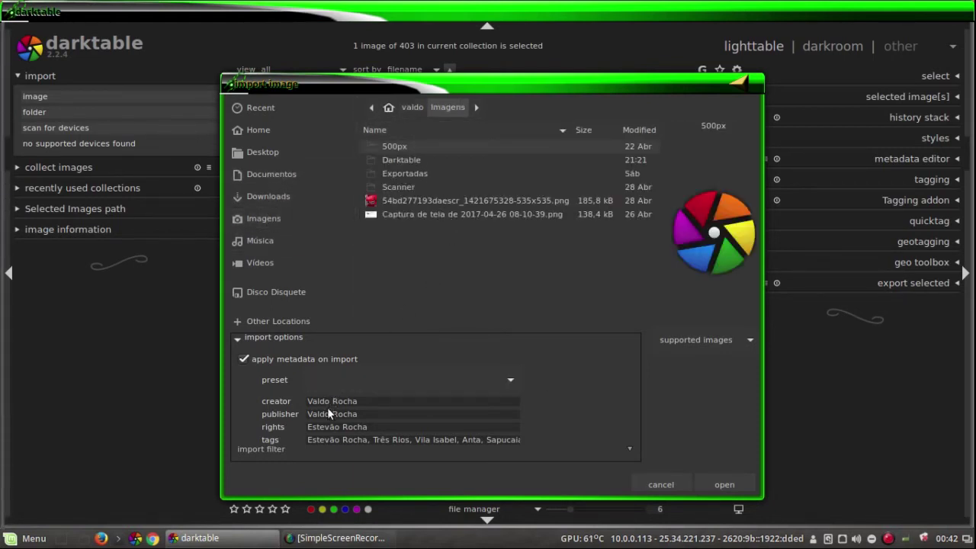
click(505, 379)
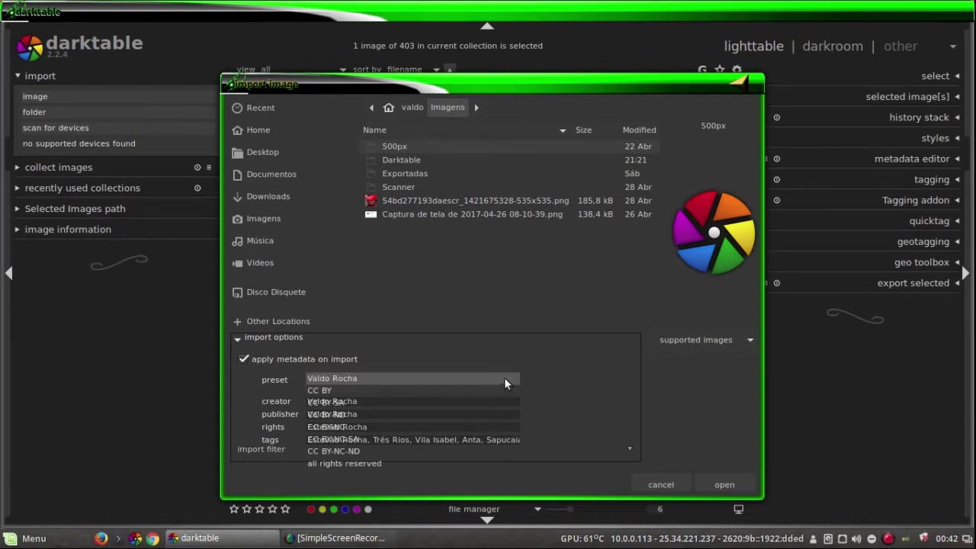
click(504, 378)
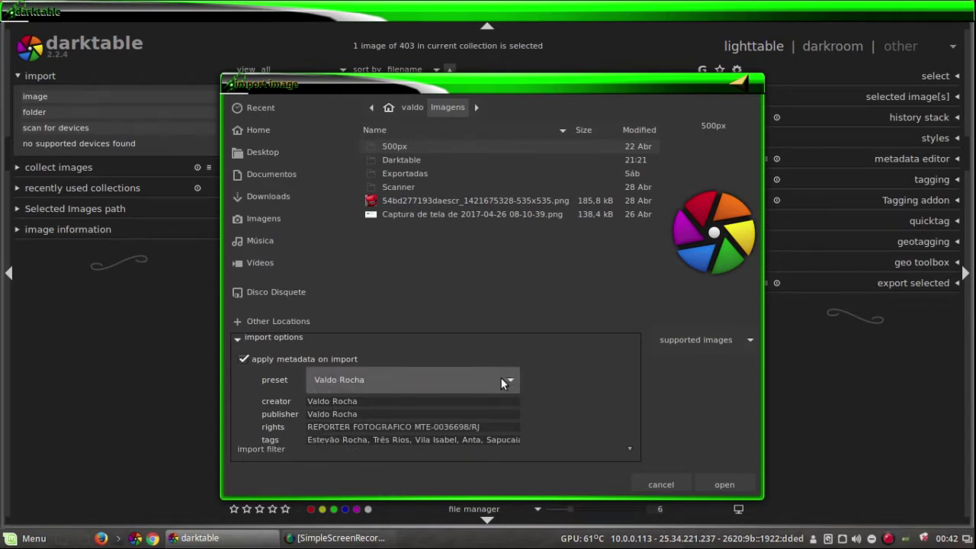
click(424, 375)
click(408, 377)
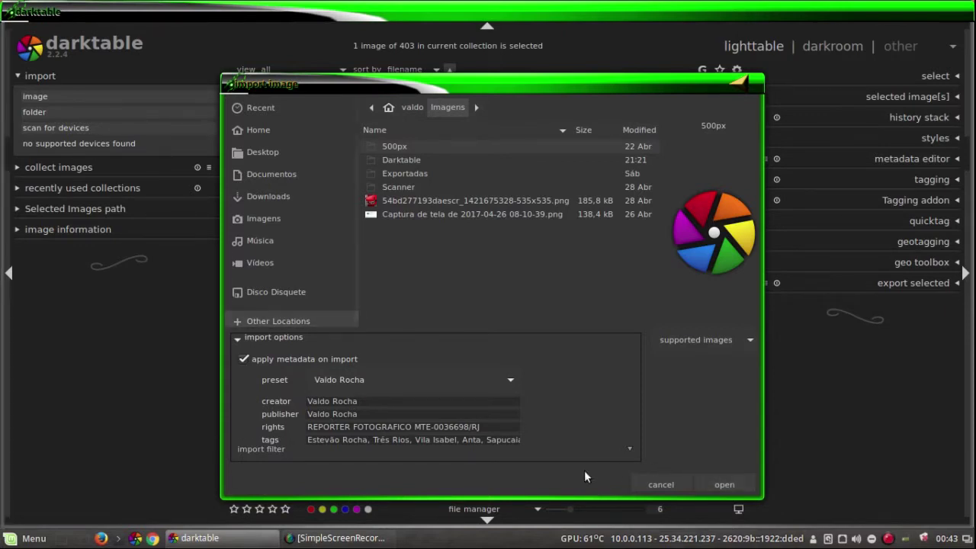
click(650, 488)
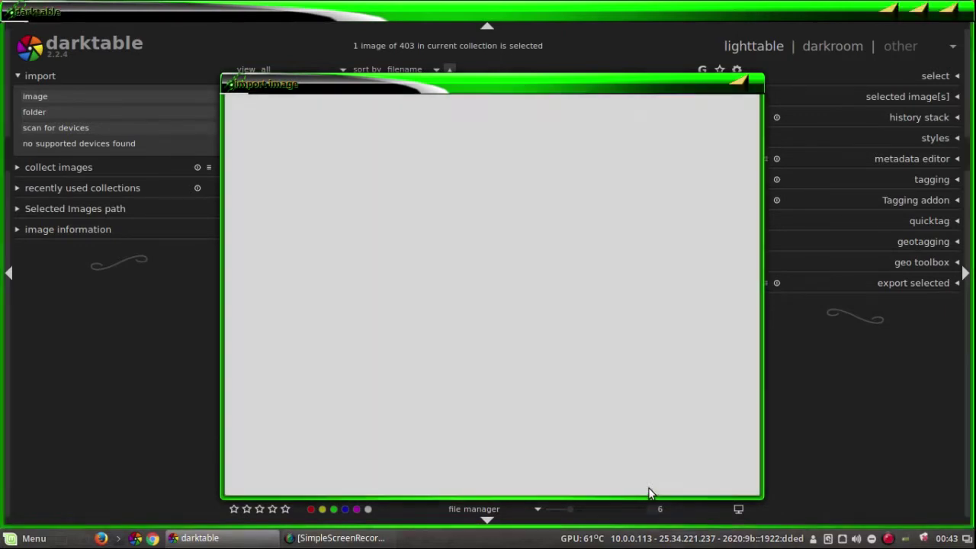
- Examine the folder import options, cancel without importing, and collapse the import section
click(31, 115)
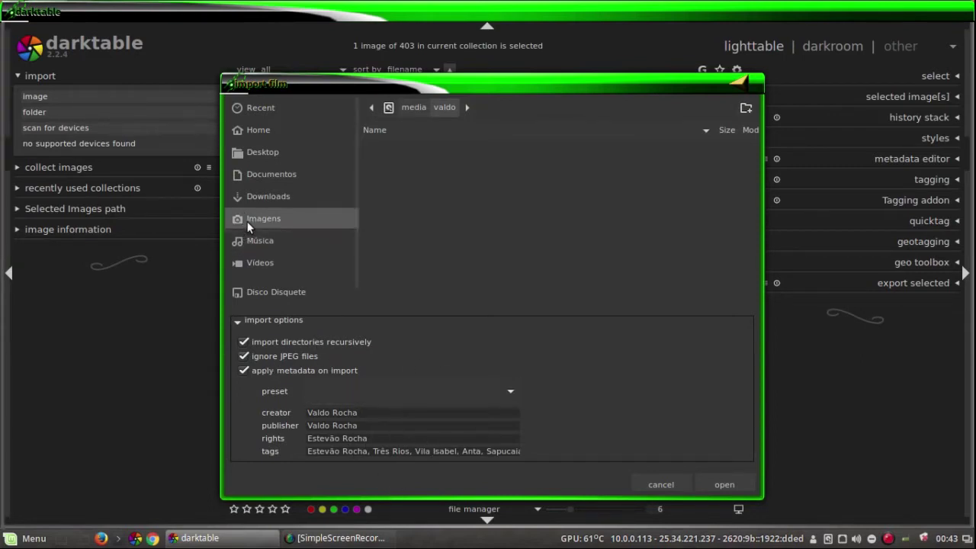
click(660, 485)
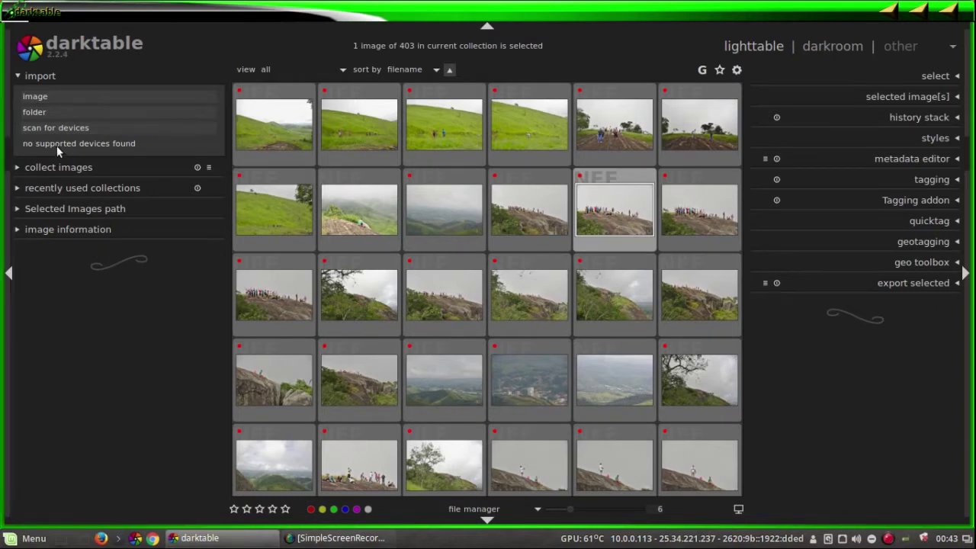
click(54, 76)
- Clear the film roll rule in collect images so the collection covers the whole library
click(62, 97)
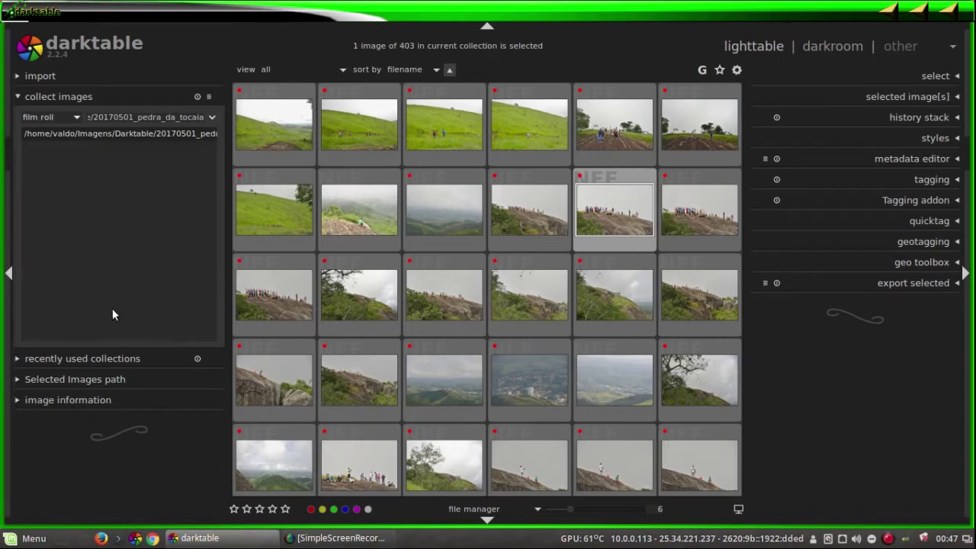
click(212, 117)
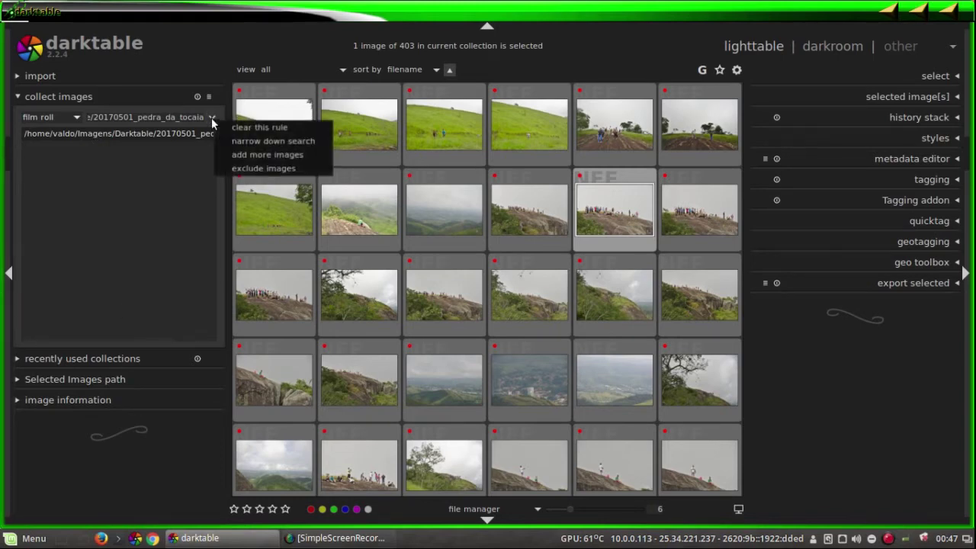
click(253, 127)
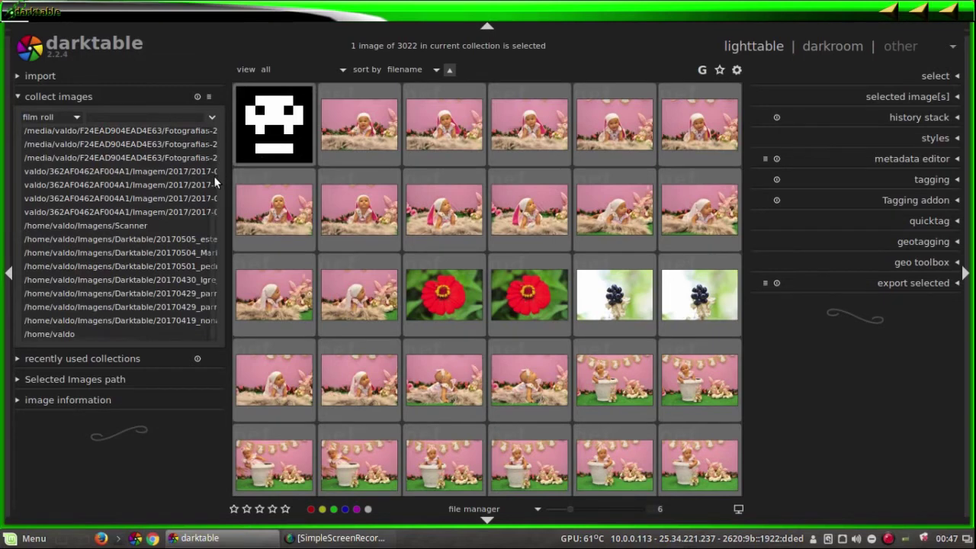
- Collect the images of the film roll 20170501_pedra_da_tocaia and collapse the collect images section
scroll(212, 232, up, 3)
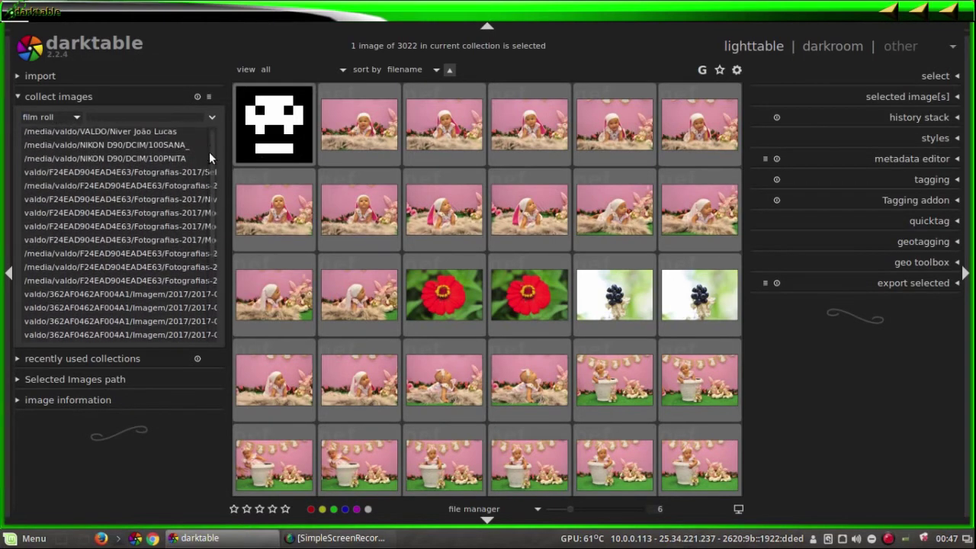
scroll(205, 217, down, 2)
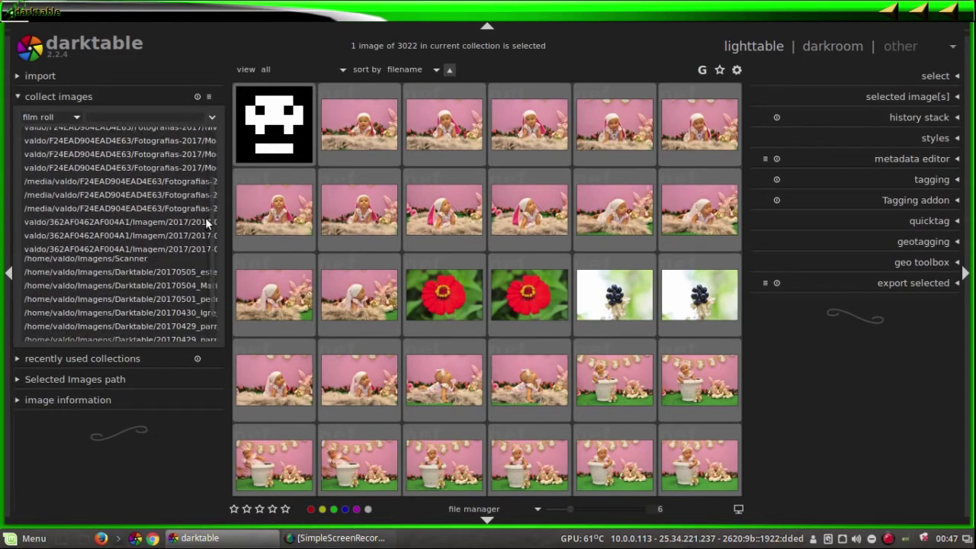
scroll(206, 222, down, 2)
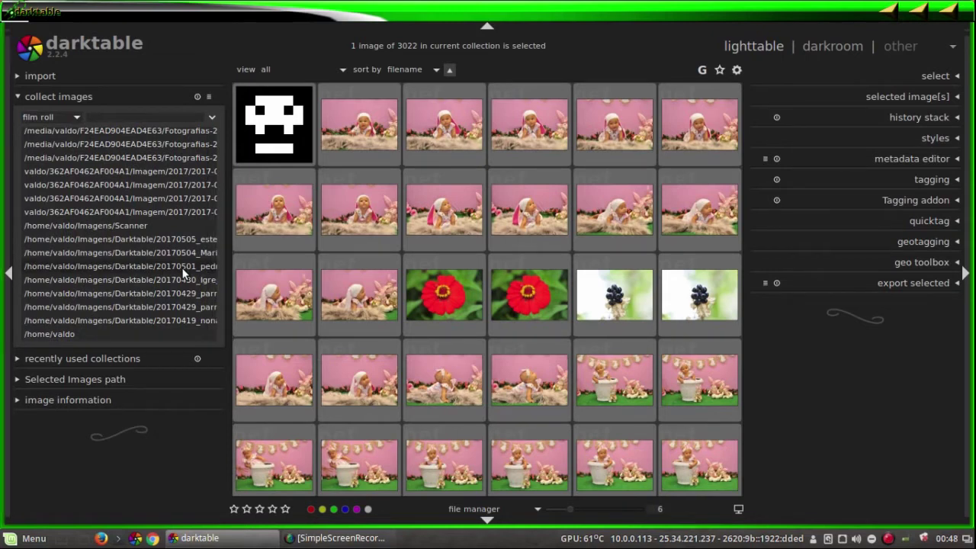
click(181, 267)
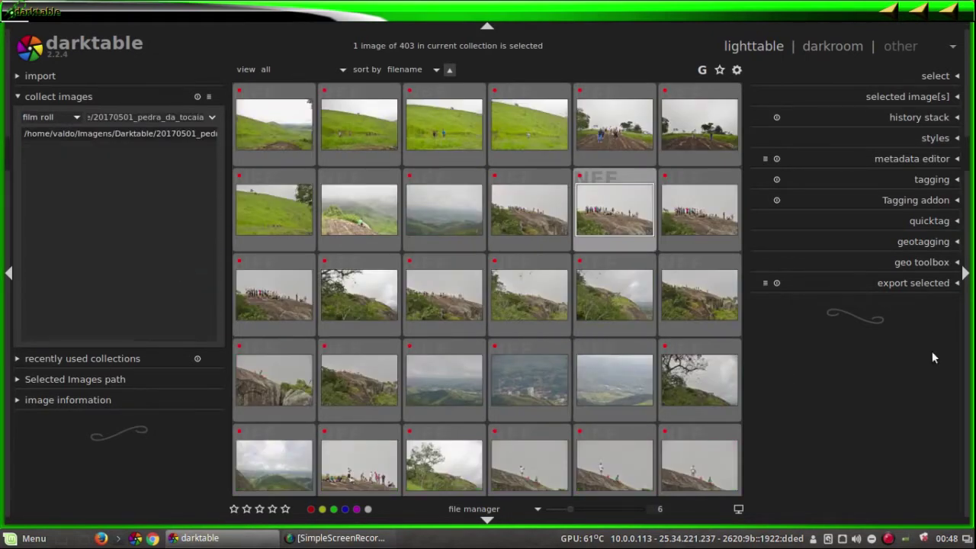
click(88, 97)
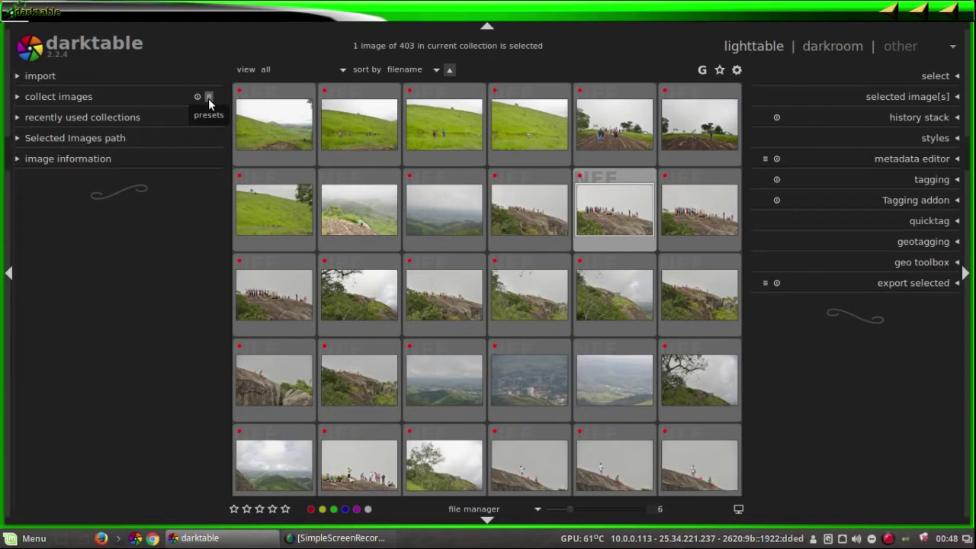
- Start storing a new preset for collect images, cancel the naming, and check the available presets
click(208, 98)
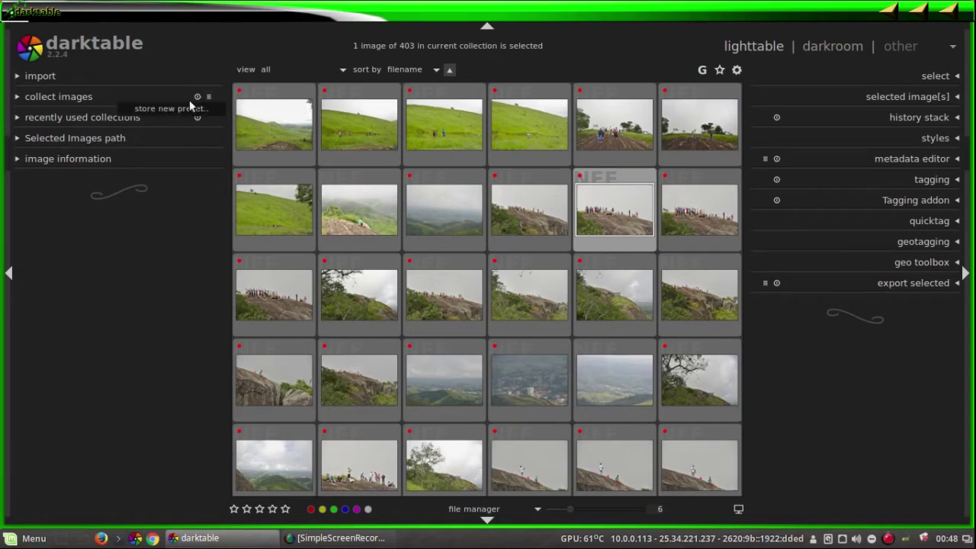
click(211, 97)
click(210, 101)
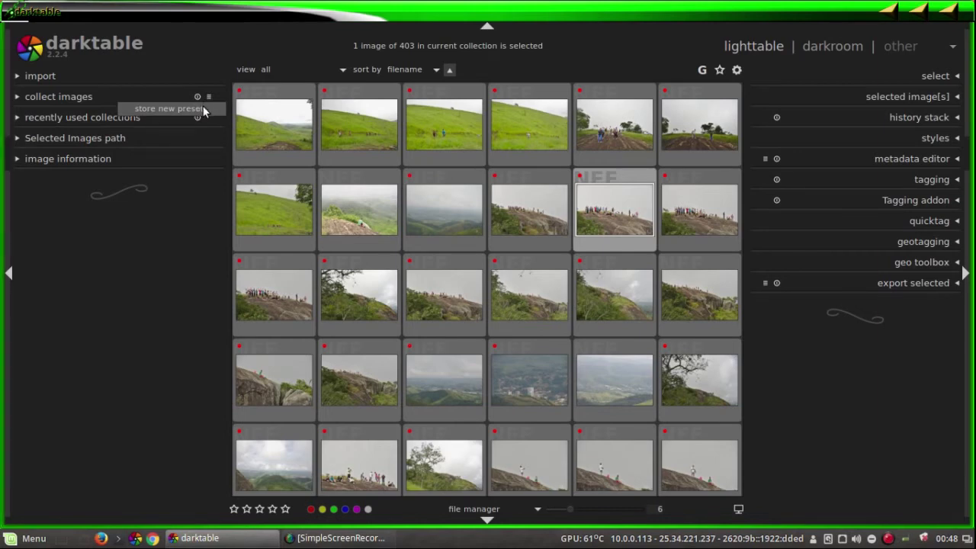
click(180, 108)
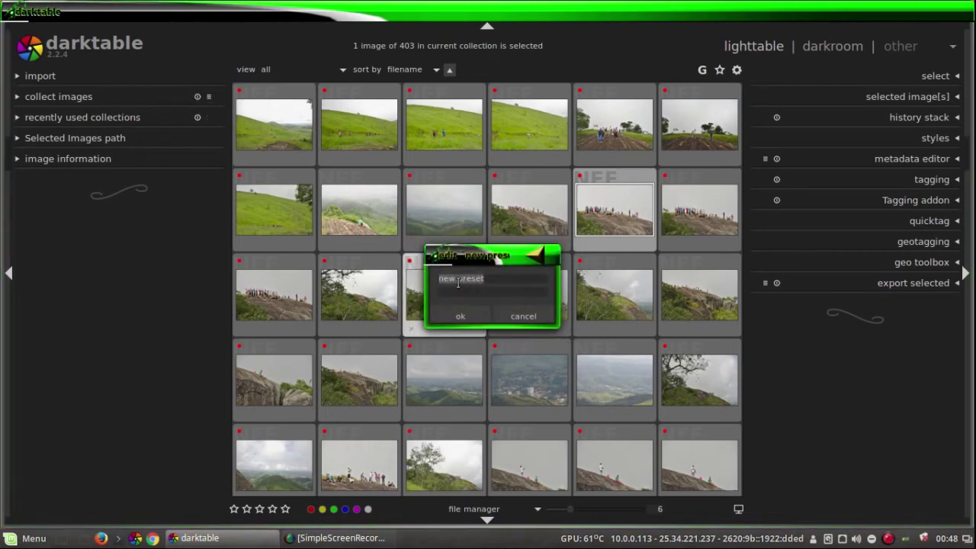
click(531, 314)
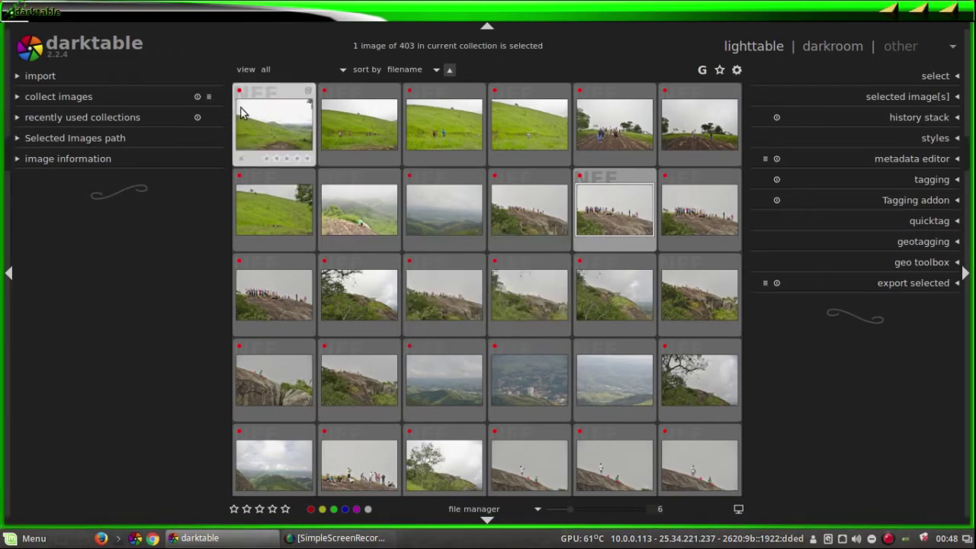
click(209, 96)
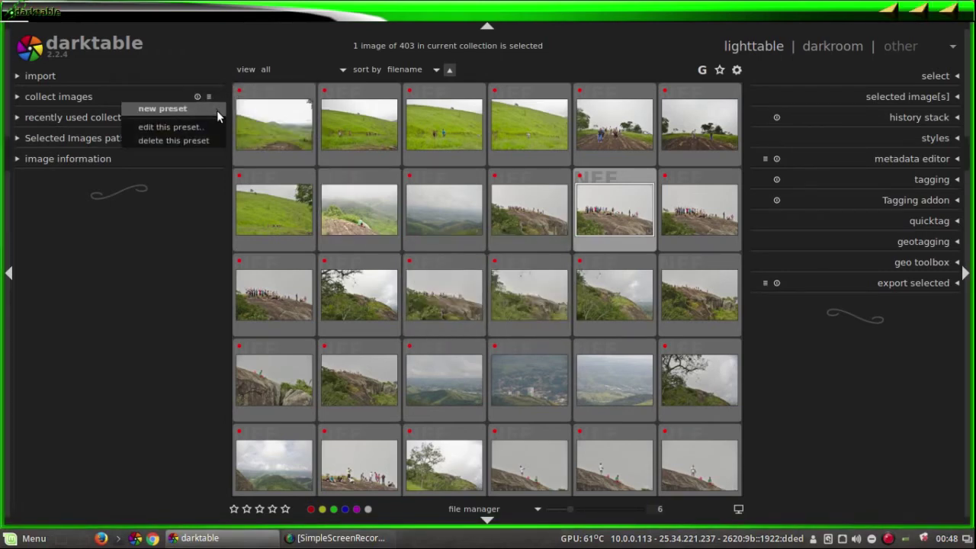
click(161, 94)
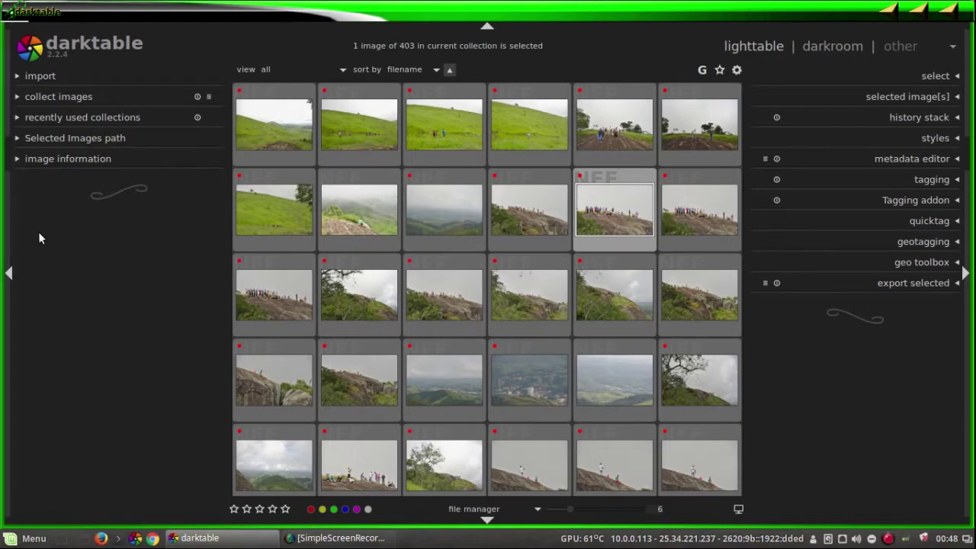
- Examine the recently used collections and the folder path of the selected image
click(28, 118)
click(27, 118)
click(28, 119)
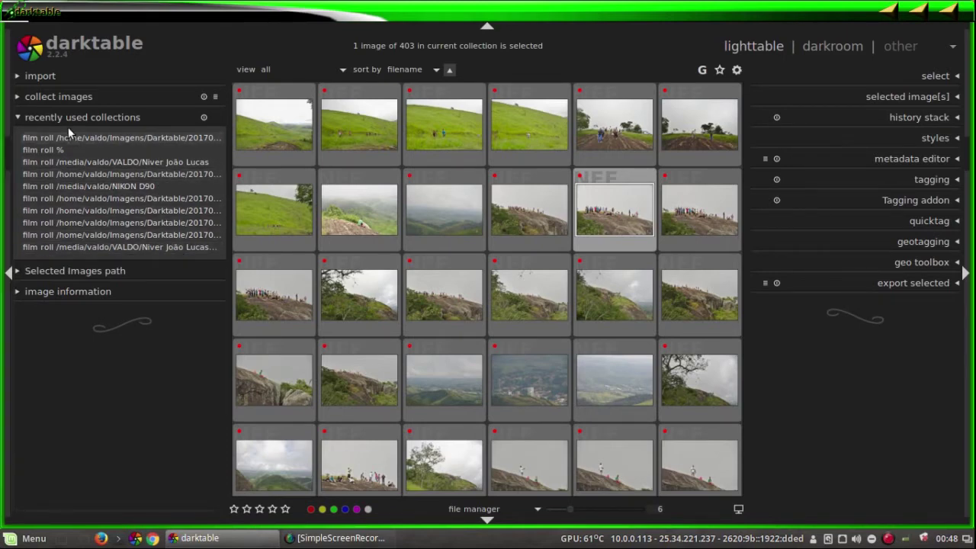
click(196, 116)
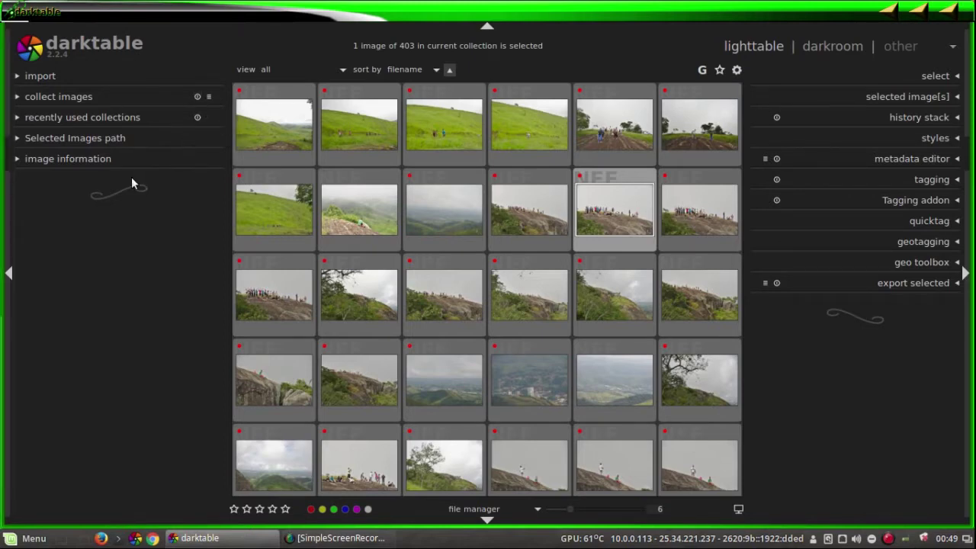
click(36, 140)
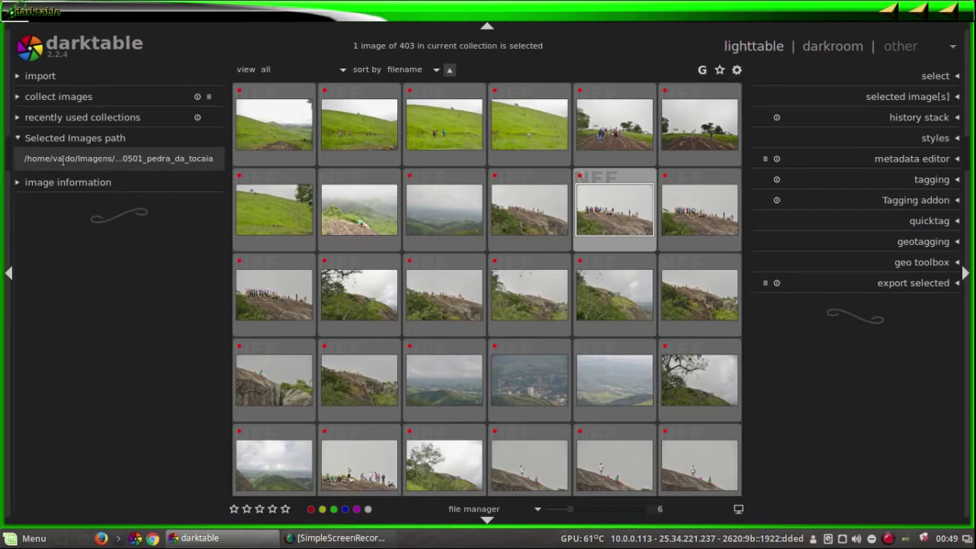
drag(139, 158, 97, 158)
- Open the photo of the group standing on the rocky hilltop in the darkroom
click(633, 126)
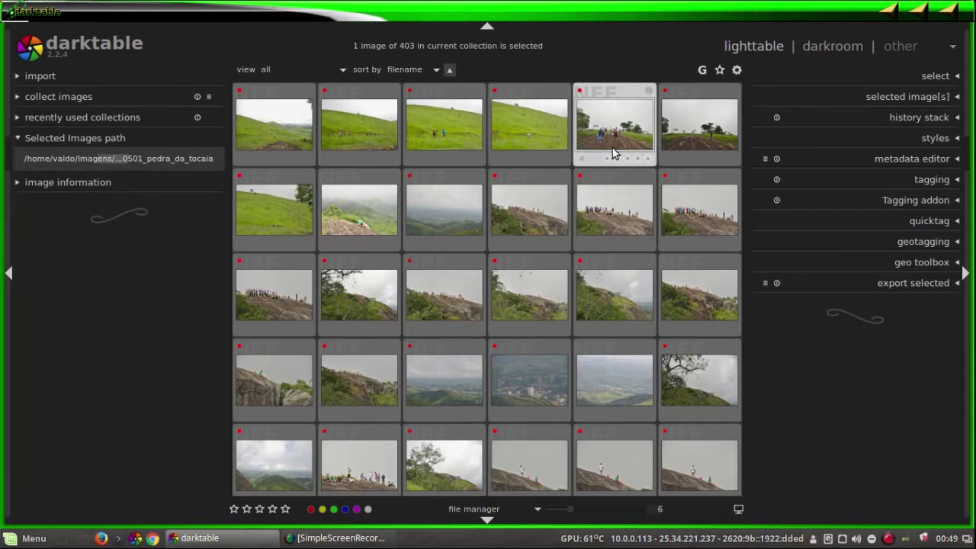
double_click(616, 199)
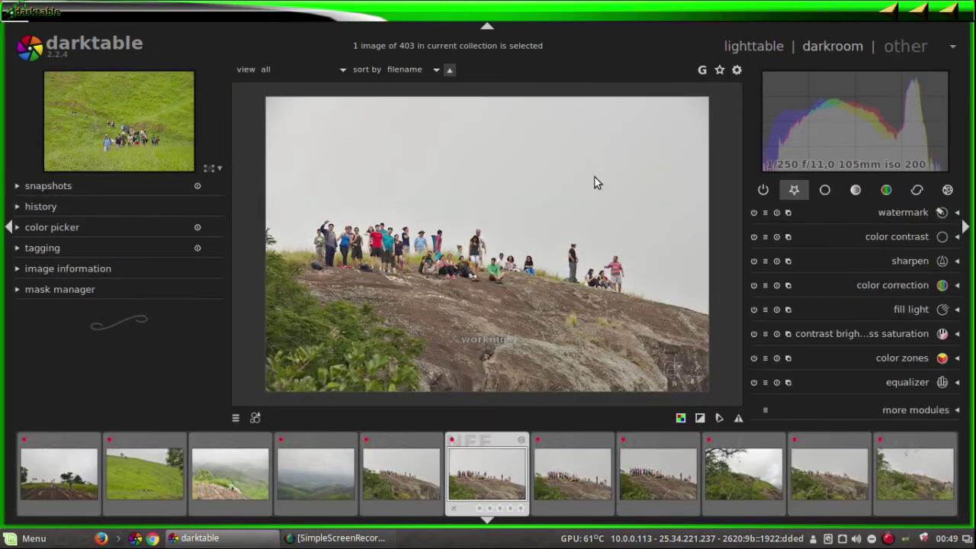
- Return to the lighttable and expand the image information of the selected hilltop group photo
key(l)
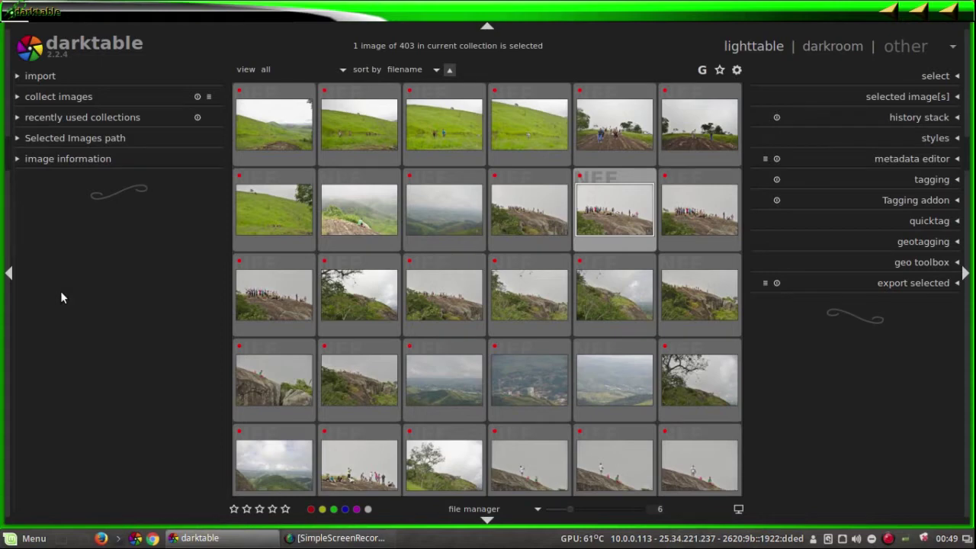
click(80, 161)
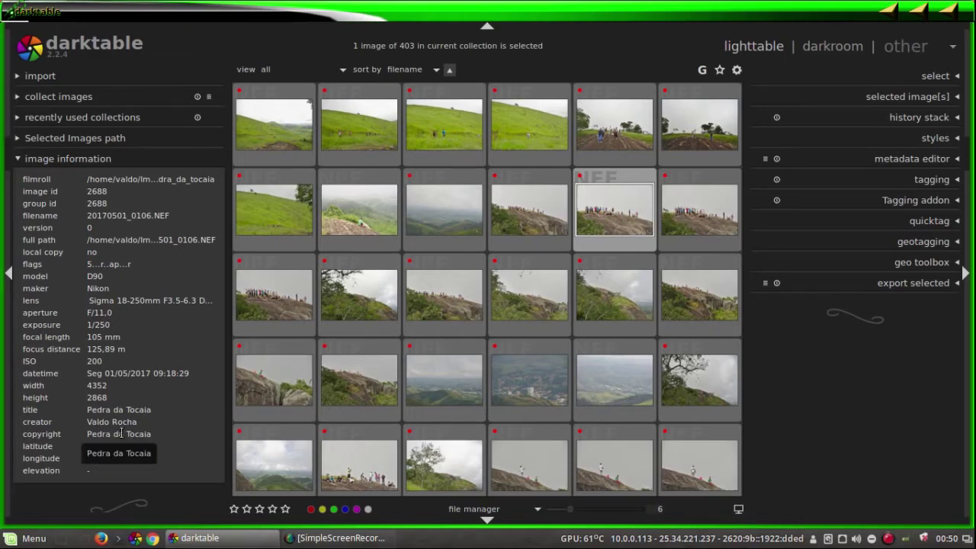
- Set the selected photo's description to "Trekking à Pedra da Tocaia" in the metadata editor and apply it
click(926, 159)
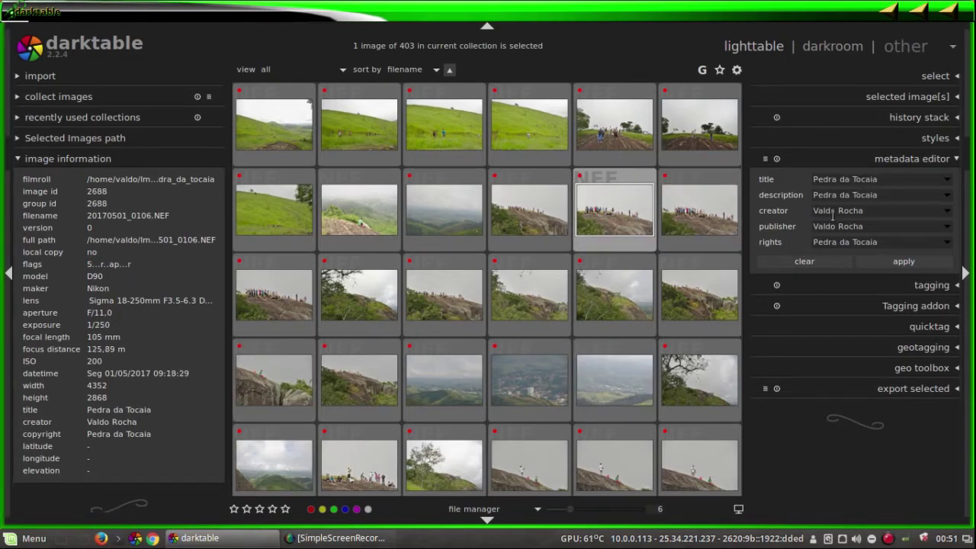
drag(877, 195, 811, 195)
text(Trekkongon)
key(BackSpace)
key(BackSpace)
text(ing)
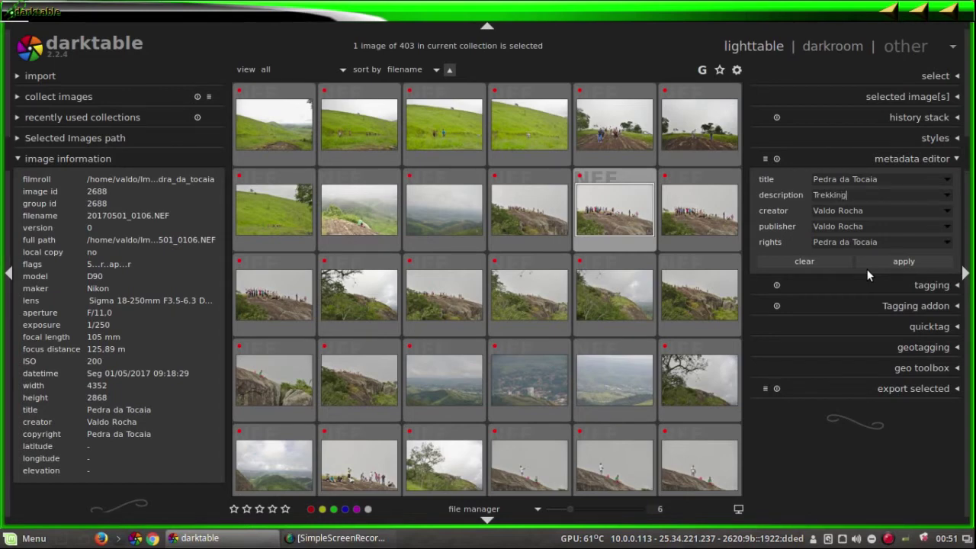
text( à )
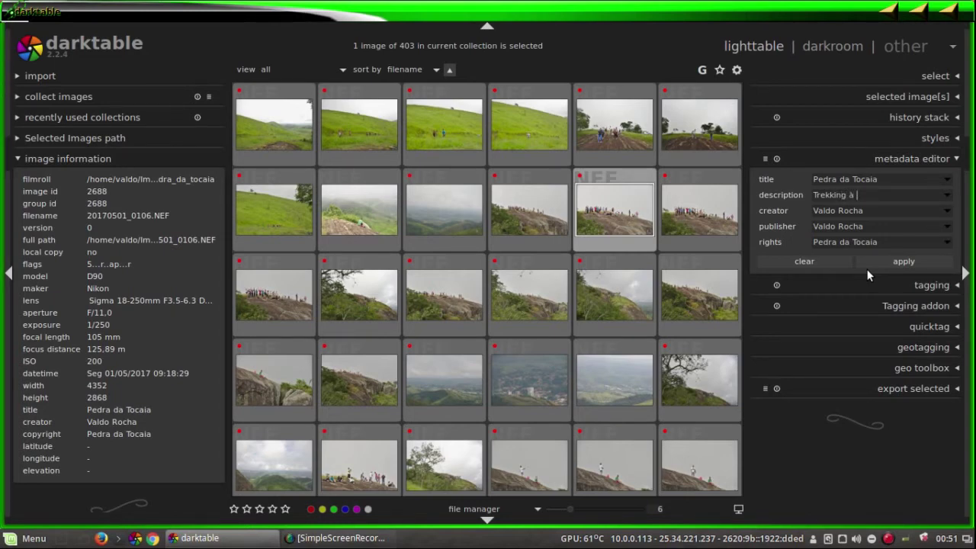
text(Pedra da To)
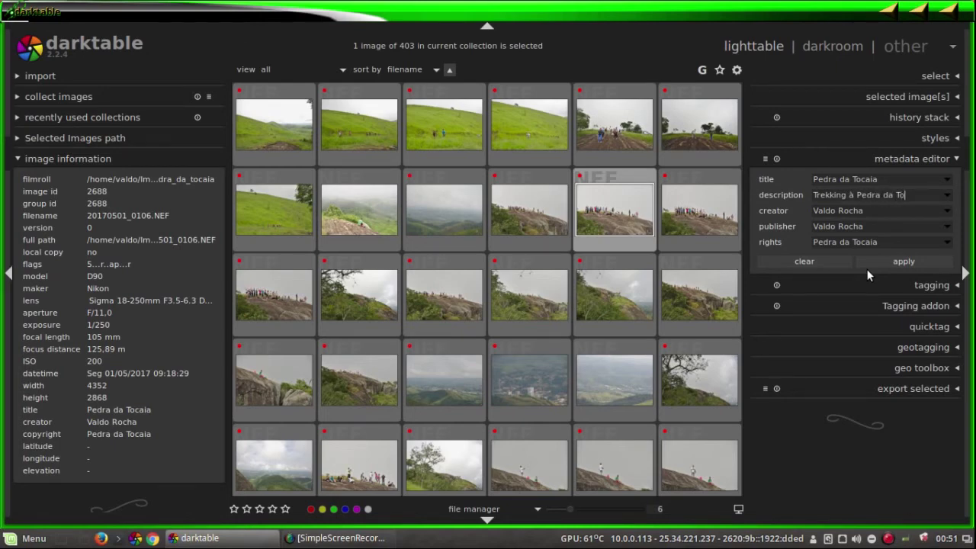
text(caia)
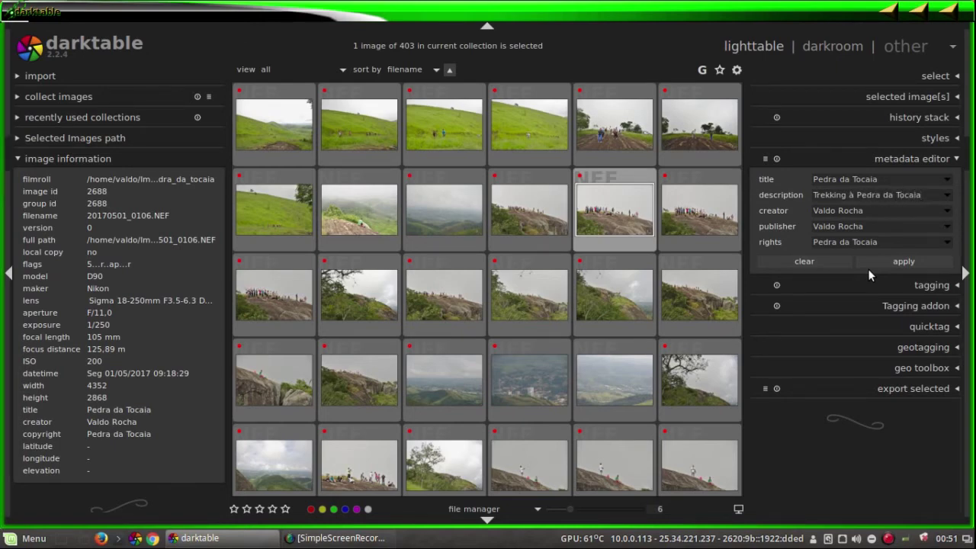
click(900, 263)
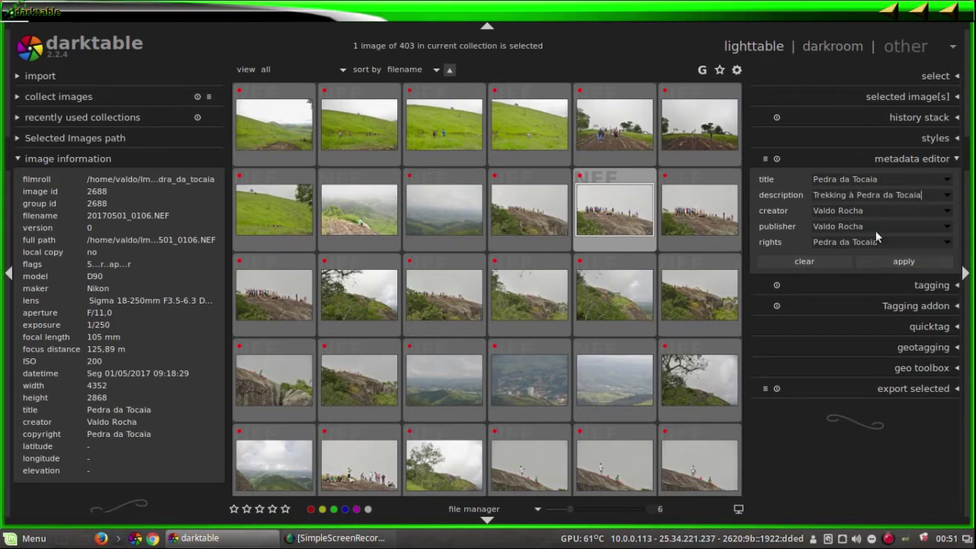
key(Return)
- Replace the selected photo's rights entry with a copy of the publisher's name and apply the metadata
key(ctrl+c)
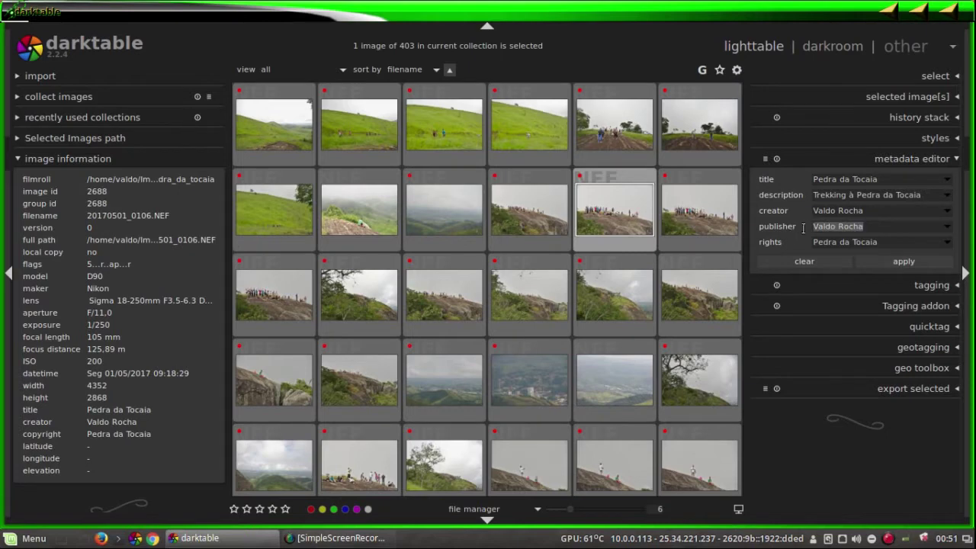
click(894, 241)
key(ctrl+a)
key(ctrl+v)
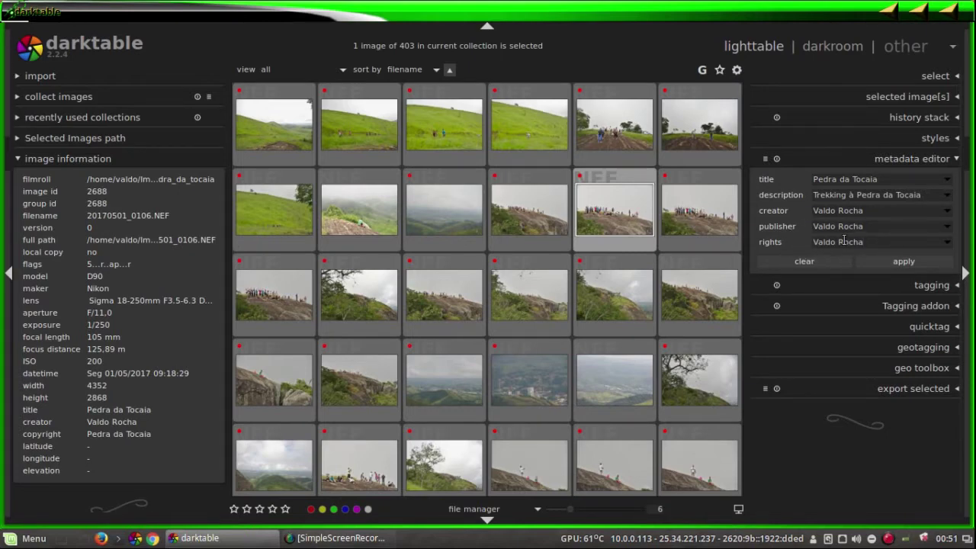
click(884, 263)
click(939, 264)
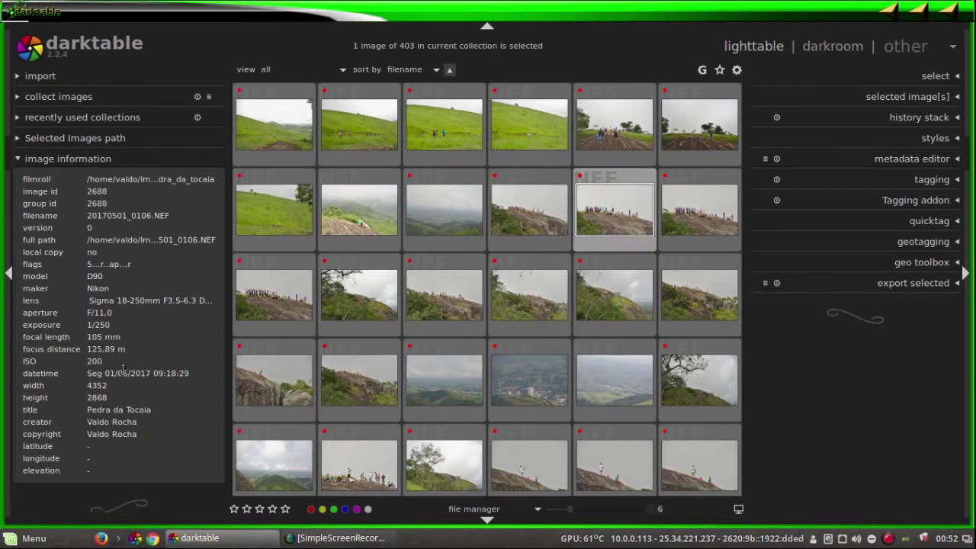
- Open the map view and choose Google Satellite as the map source
click(955, 49)
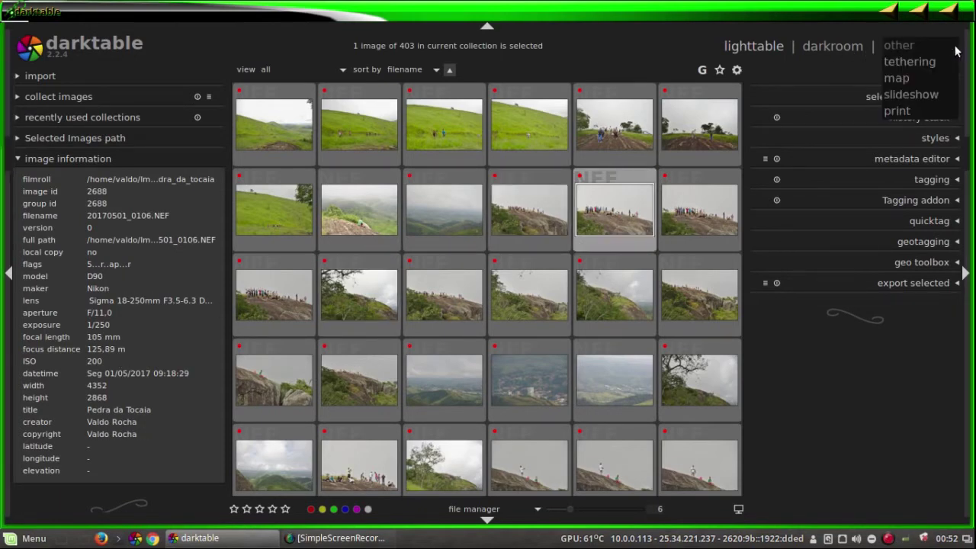
click(899, 79)
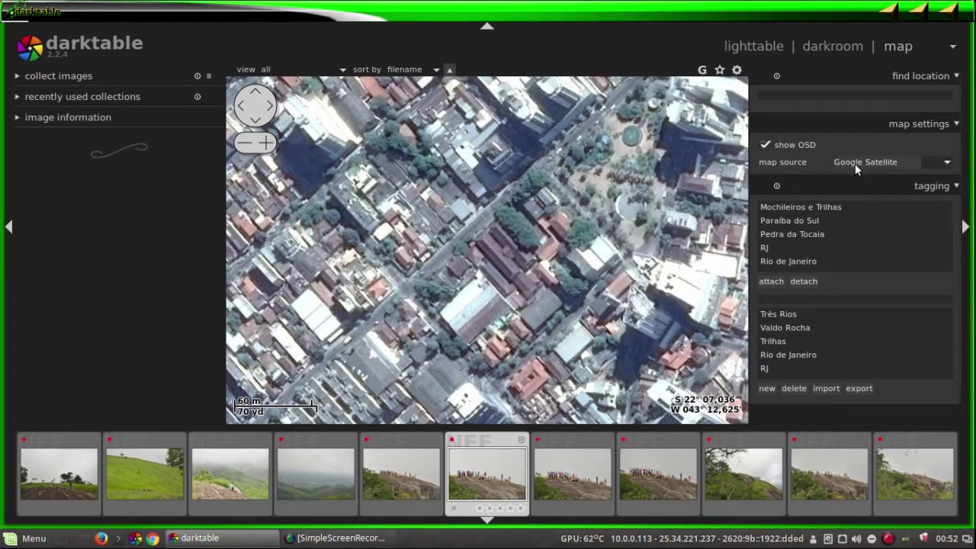
click(935, 161)
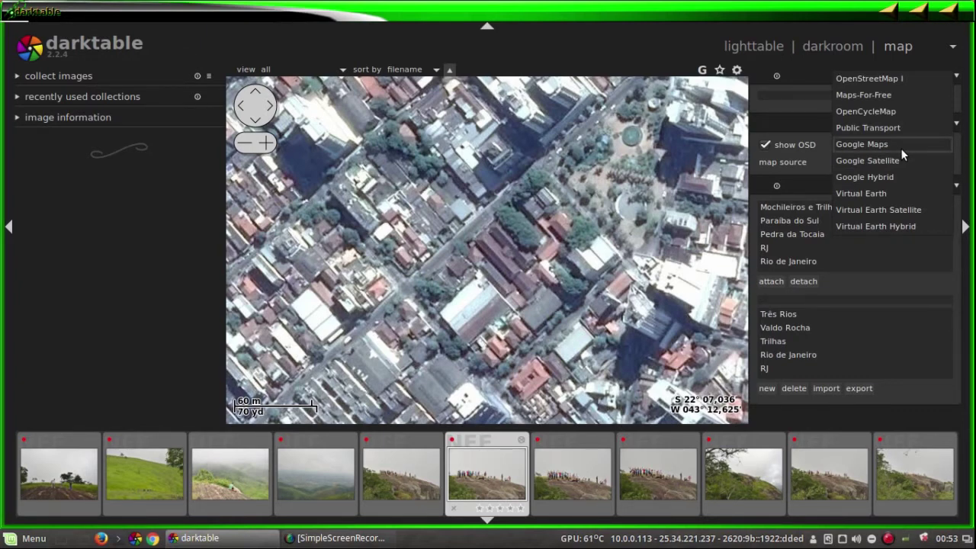
click(893, 160)
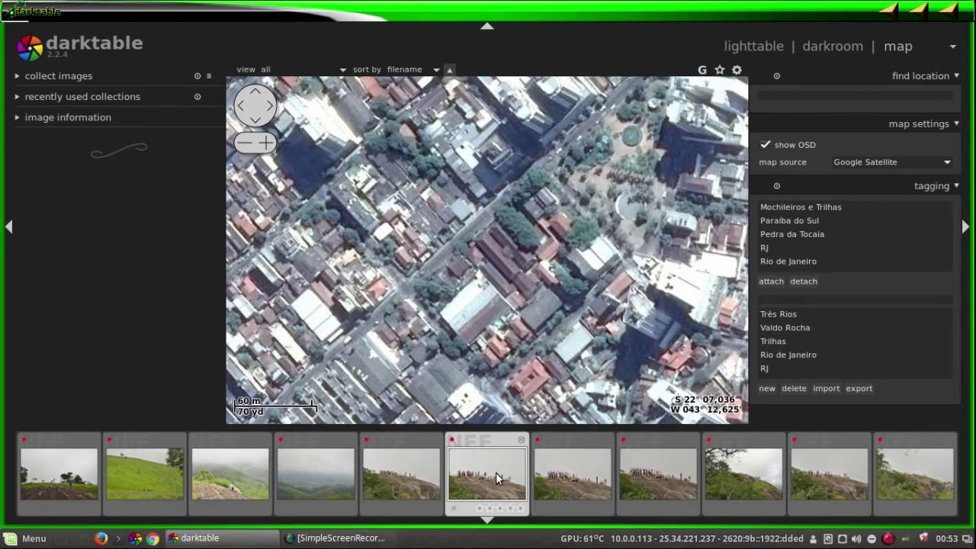
- Find the location "Paraiba do Sul, RJ" and show the Paraíba do Sul, Microrregião Três Rios result on the map
click(801, 96)
text(Paraiba do)
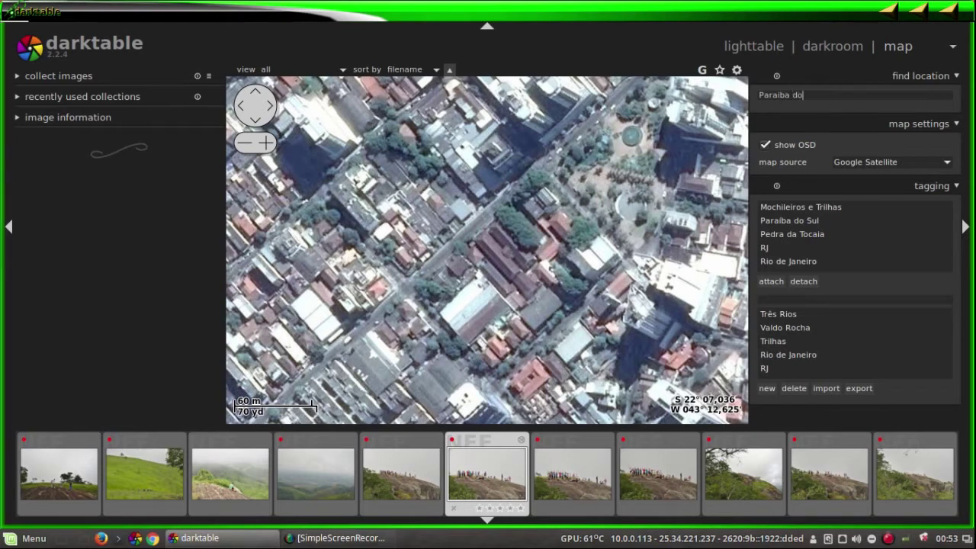
text( Sul, RJ)
key(Return)
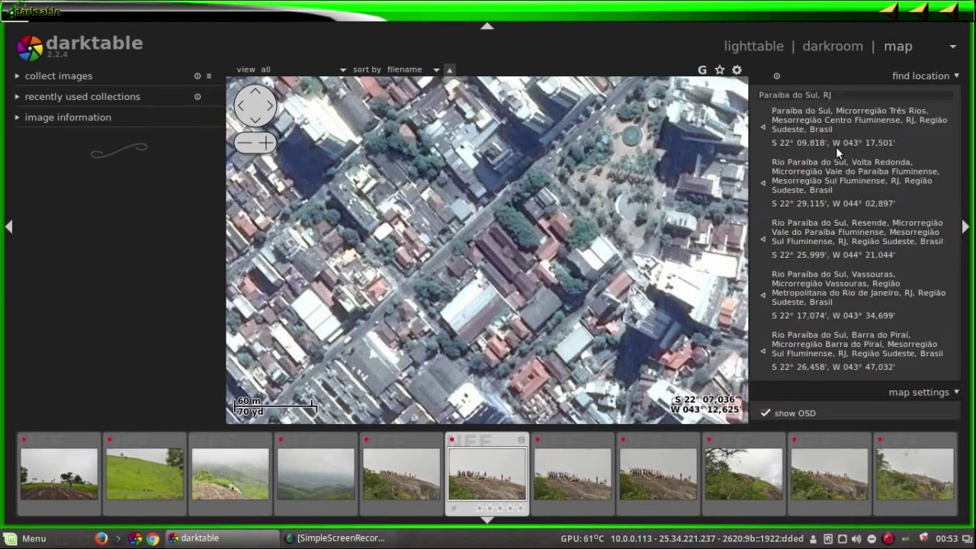
click(822, 127)
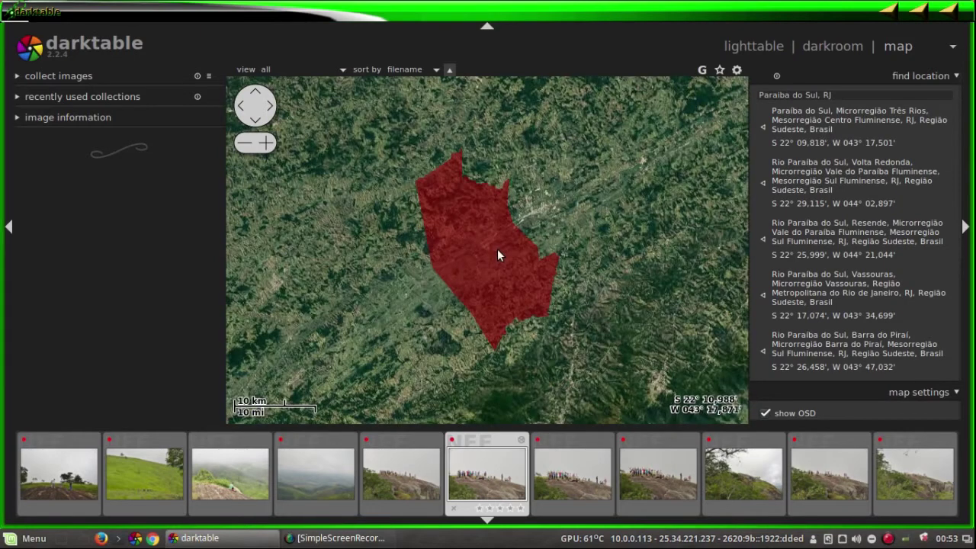
- Geotag the group photo by placing it on the rocky outcrop east of Paraíba do Sul, and check its coordinates in the lighttable
scroll(495, 256, up, 1)
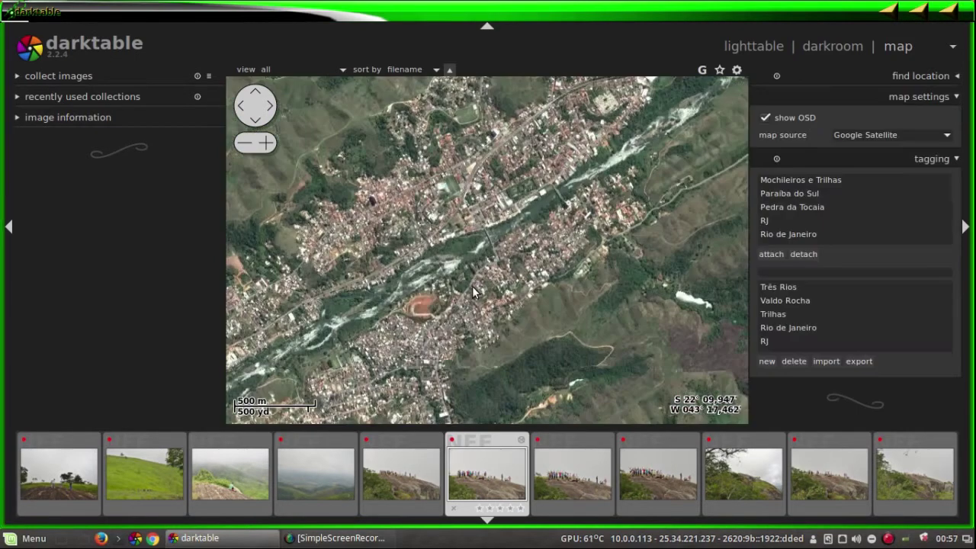
drag(598, 278, 430, 284)
drag(572, 320, 466, 326)
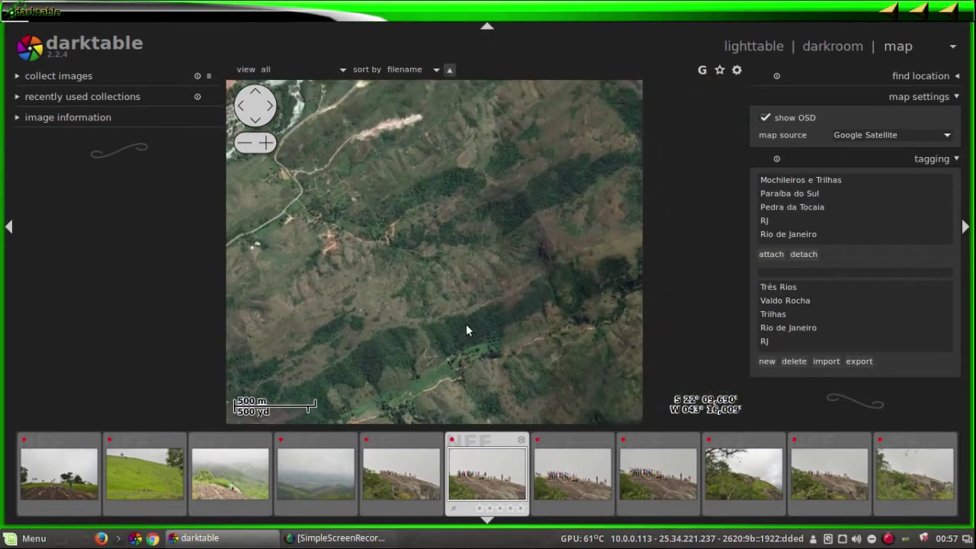
scroll(557, 340, up, 2)
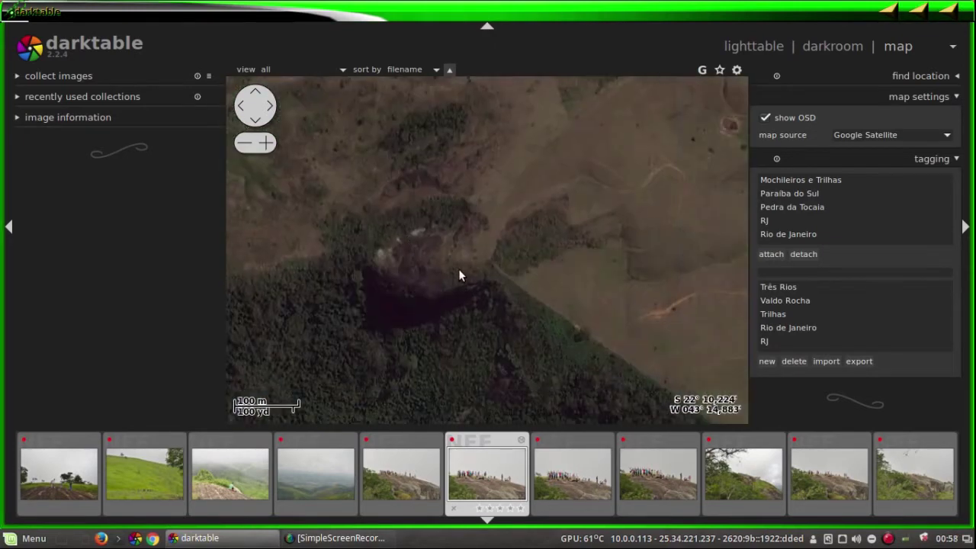
scroll(458, 268, down, 1)
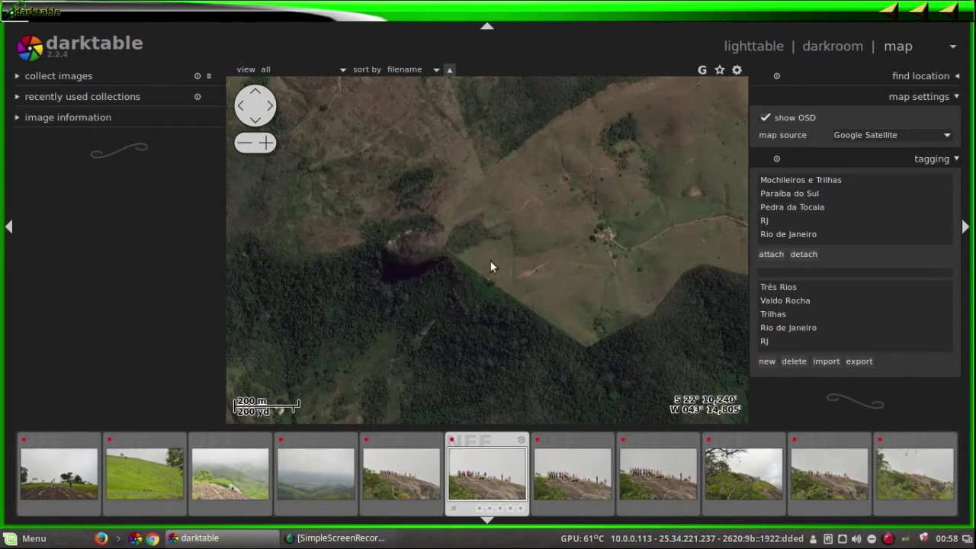
drag(490, 266, 463, 309)
scroll(447, 246, up, 2)
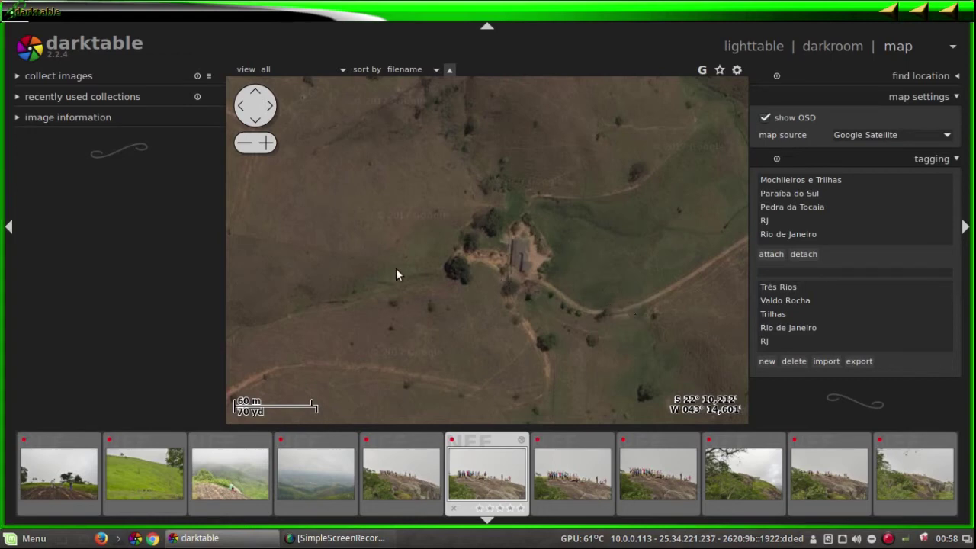
drag(478, 263, 498, 267)
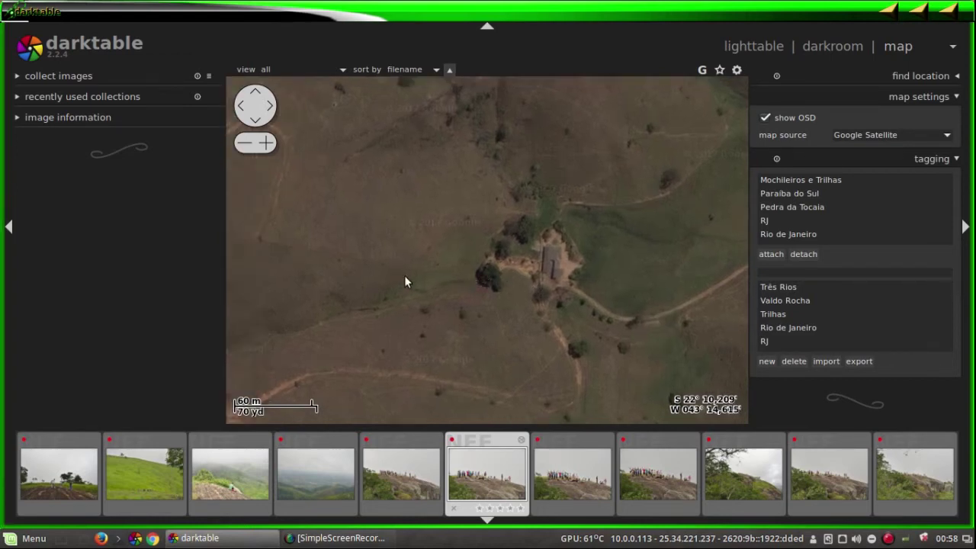
drag(303, 281, 556, 281)
drag(475, 301, 532, 266)
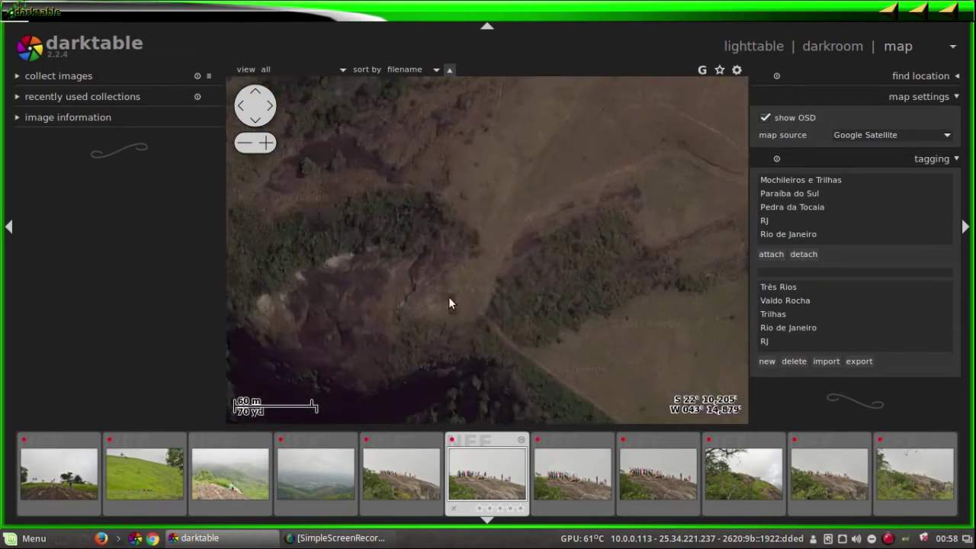
drag(450, 302, 537, 247)
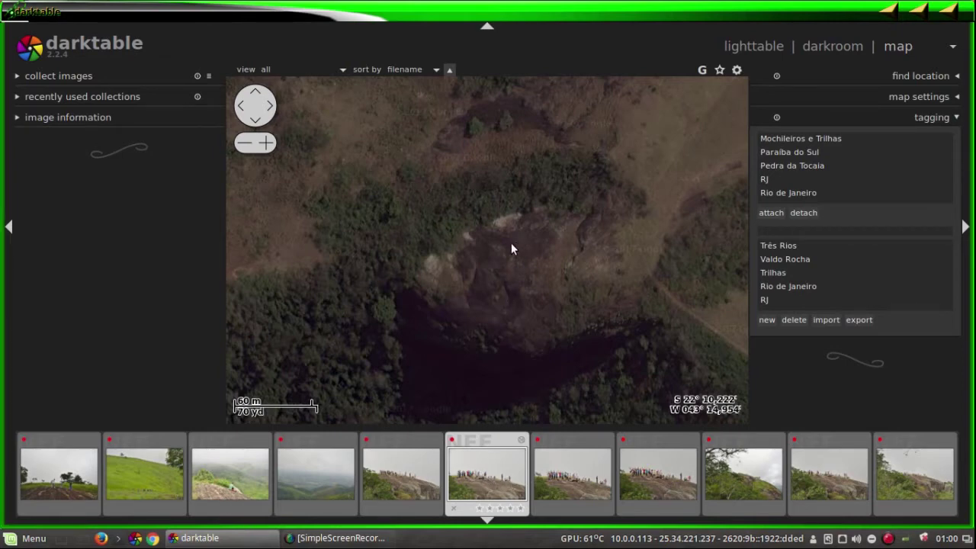
drag(491, 479, 490, 243)
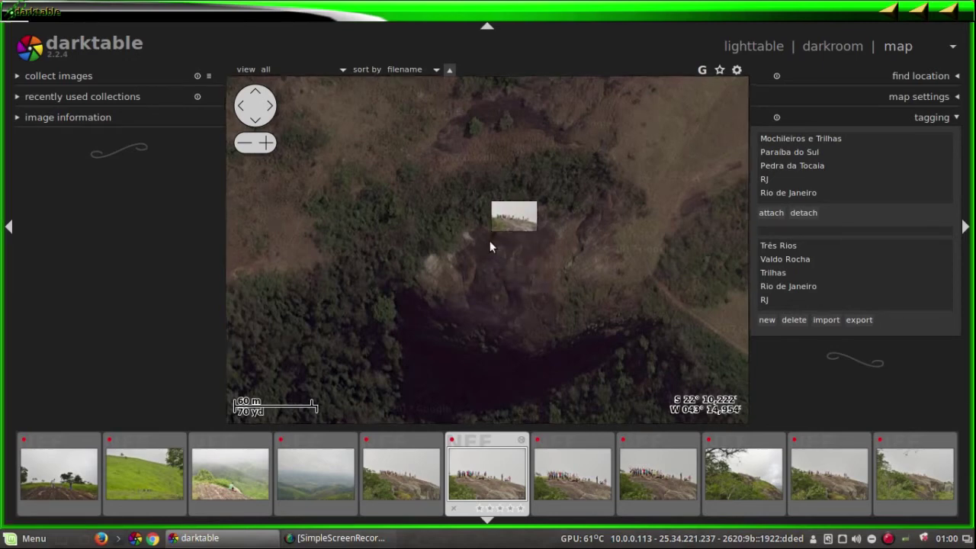
click(755, 47)
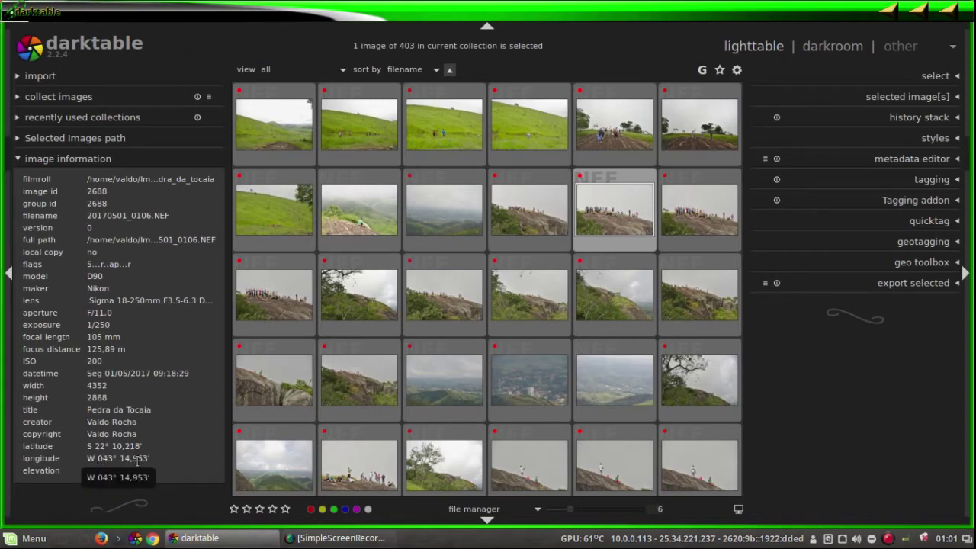
- View the group photo in the darkroom and on the map, return to the lighttable and collapse the image information
double_click(624, 212)
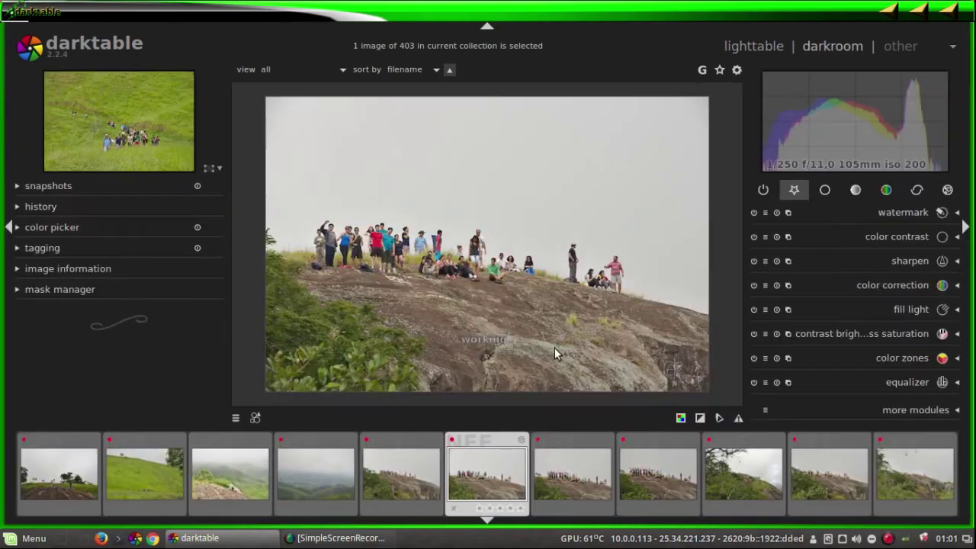
key(m)
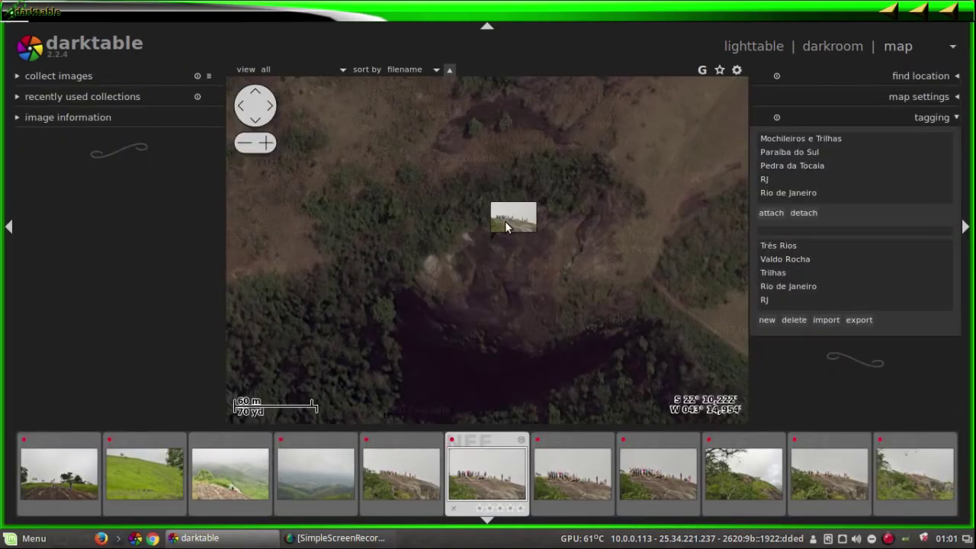
key(l)
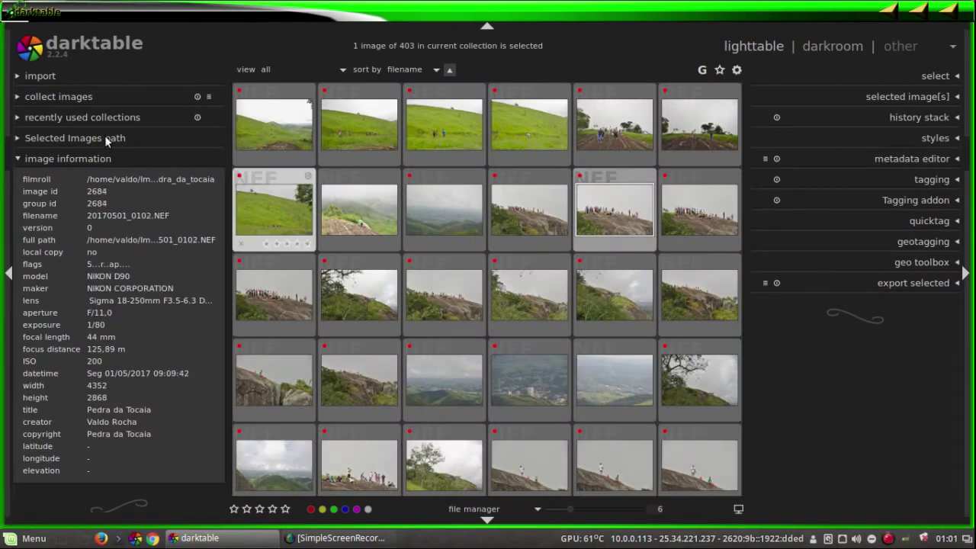
click(47, 159)
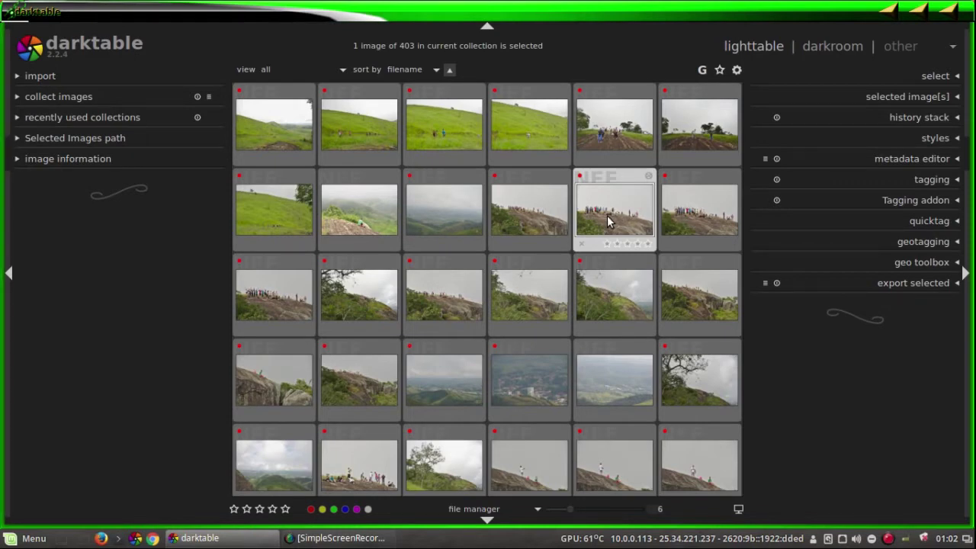
- Enlarge the lighttable thumbnails to one image per row, showing only the hilltop group photo
scroll(607, 218, up, 2)
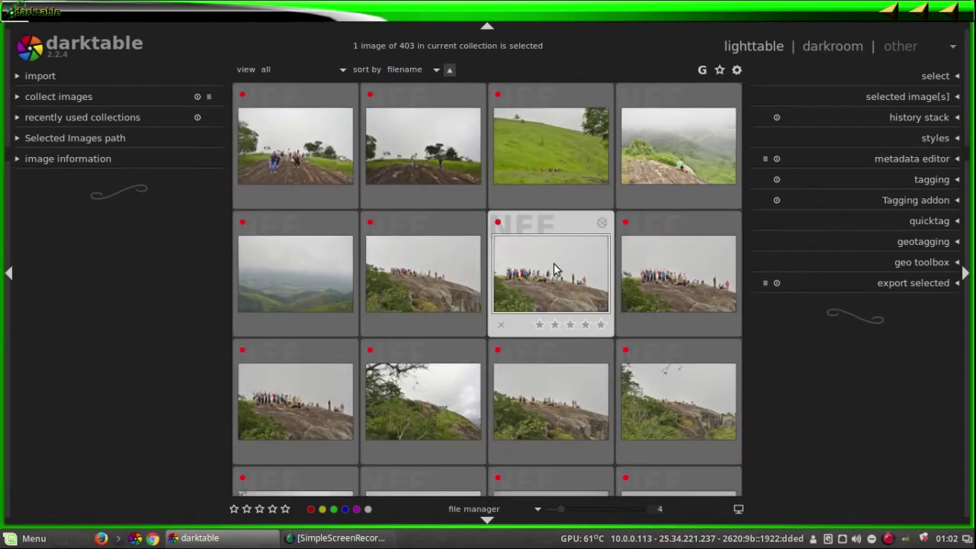
scroll(556, 264, up, 2)
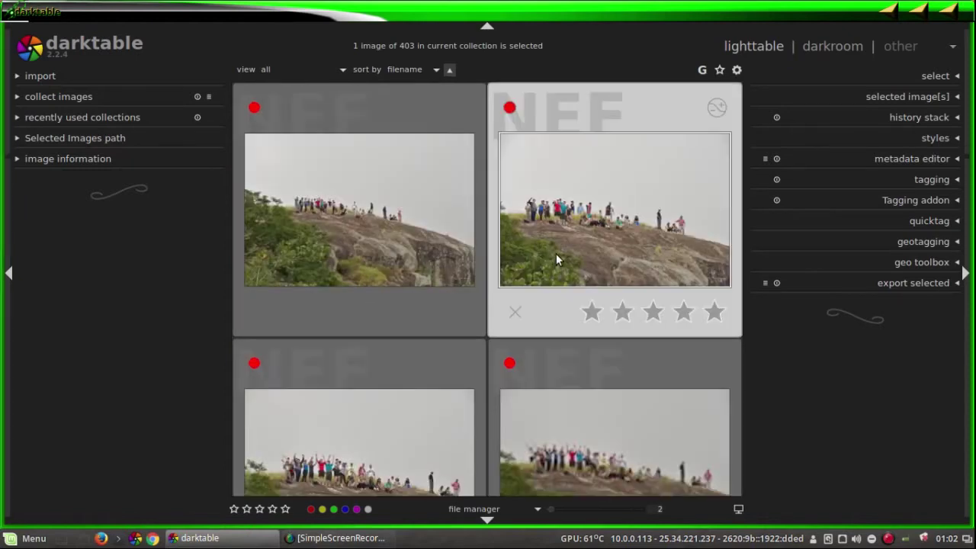
scroll(556, 253, up, 1)
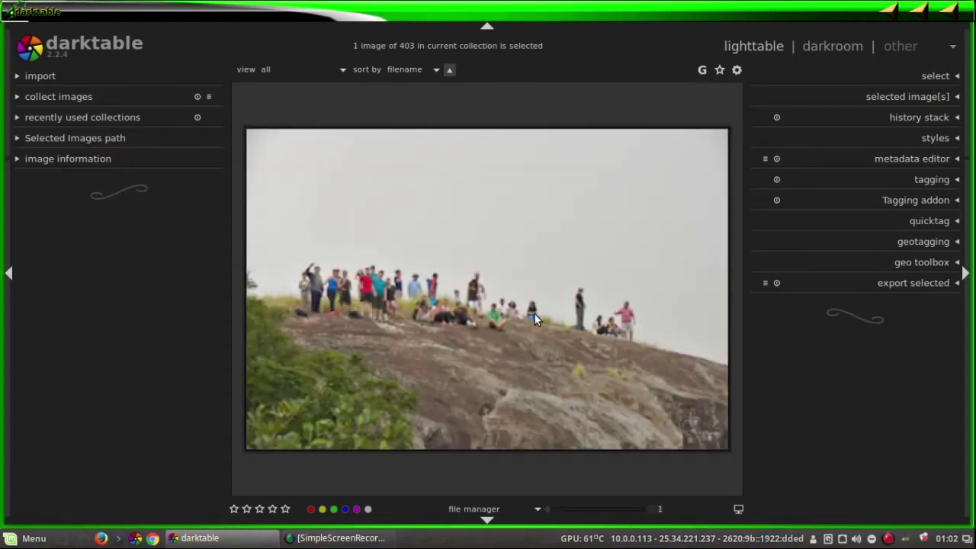
- Adjust the lighttable thumbnail zoom to show five images per row
scroll(535, 313, down, 1)
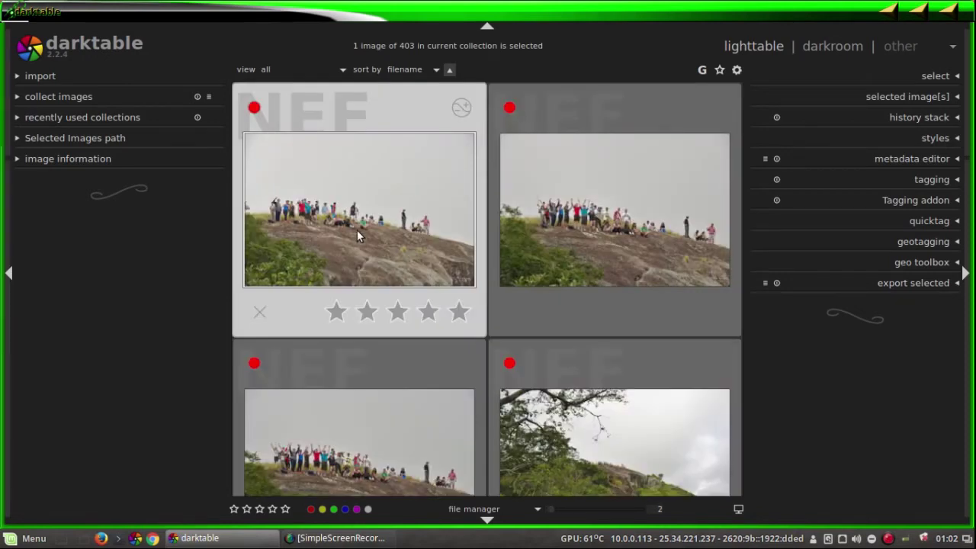
scroll(356, 229, down, 5)
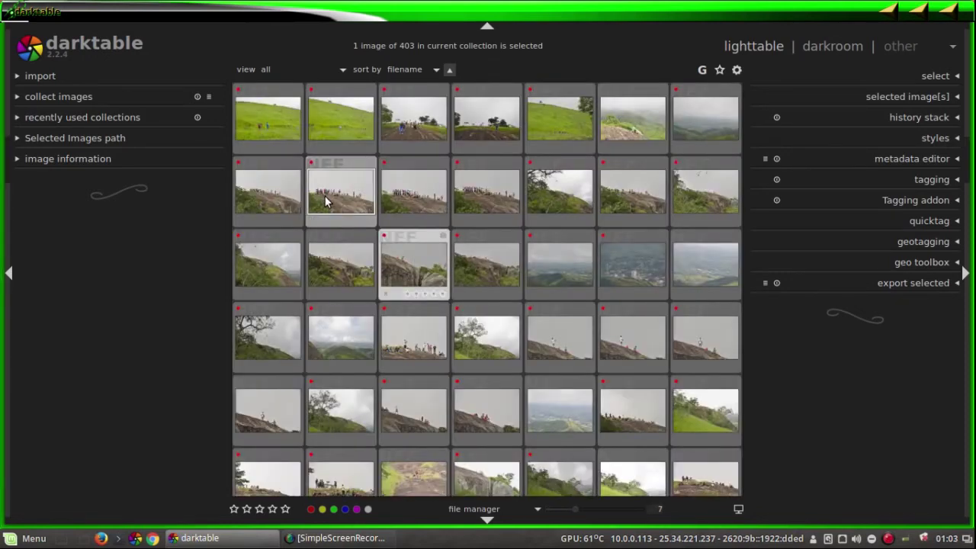
scroll(325, 200, up, 3)
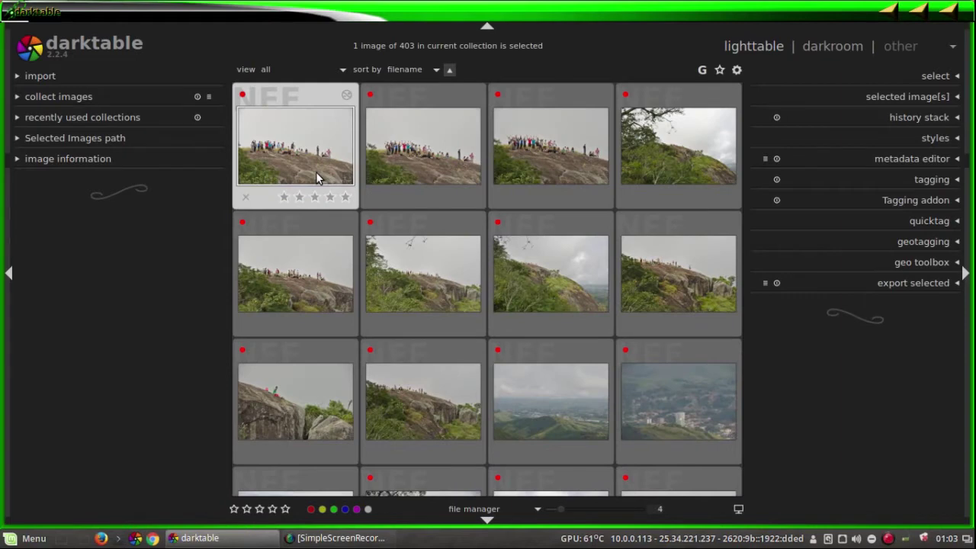
scroll(318, 178, up, 1)
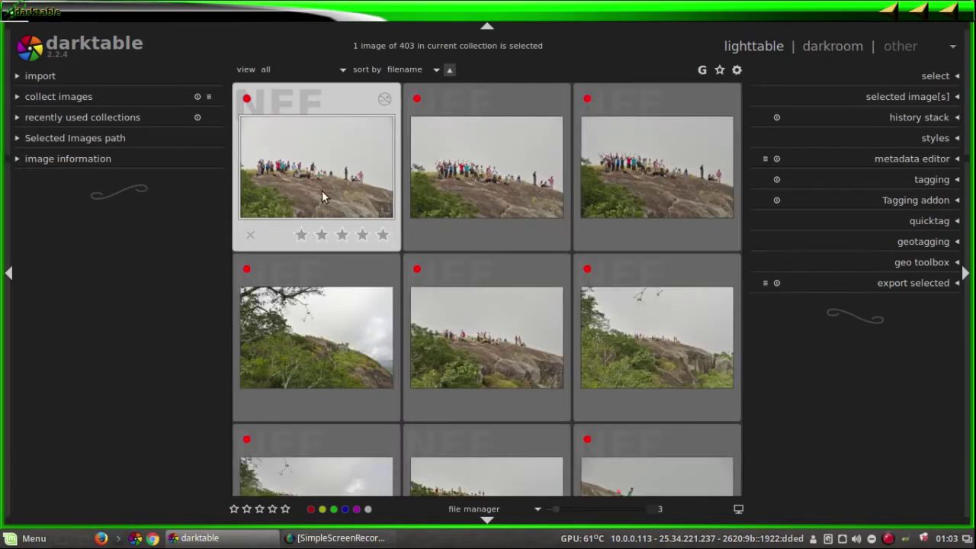
scroll(322, 194, down, 2)
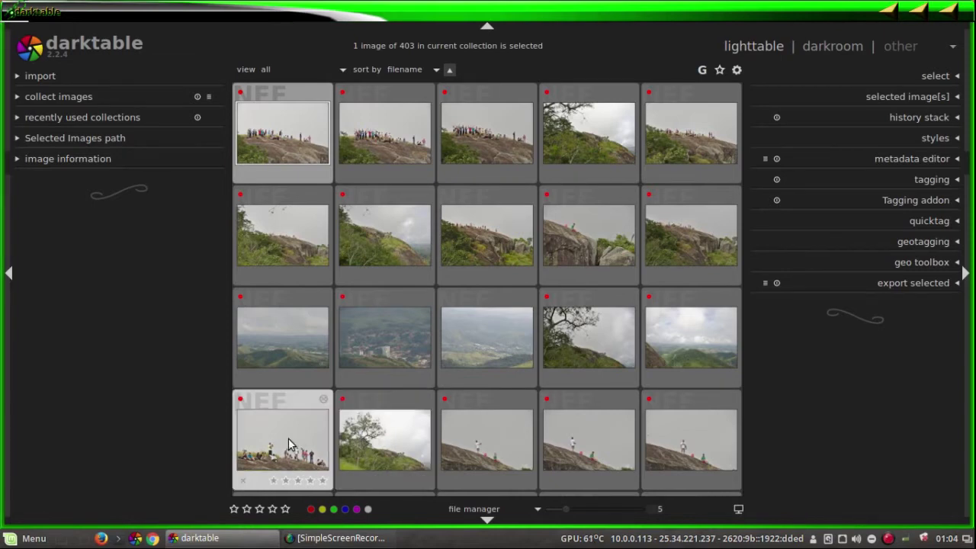
- Review the import defaults in the GUI preferences, including the initial import rating, and close the preferences
click(737, 70)
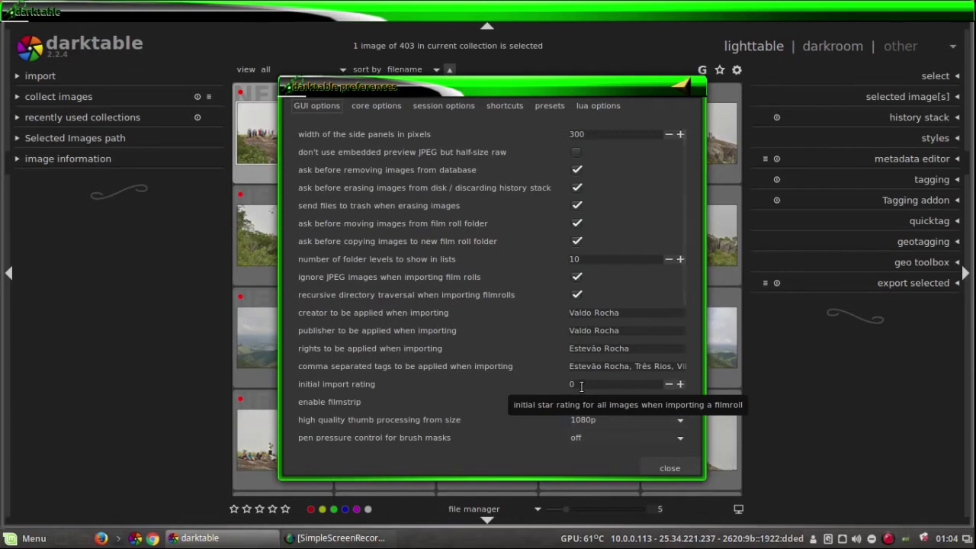
click(670, 468)
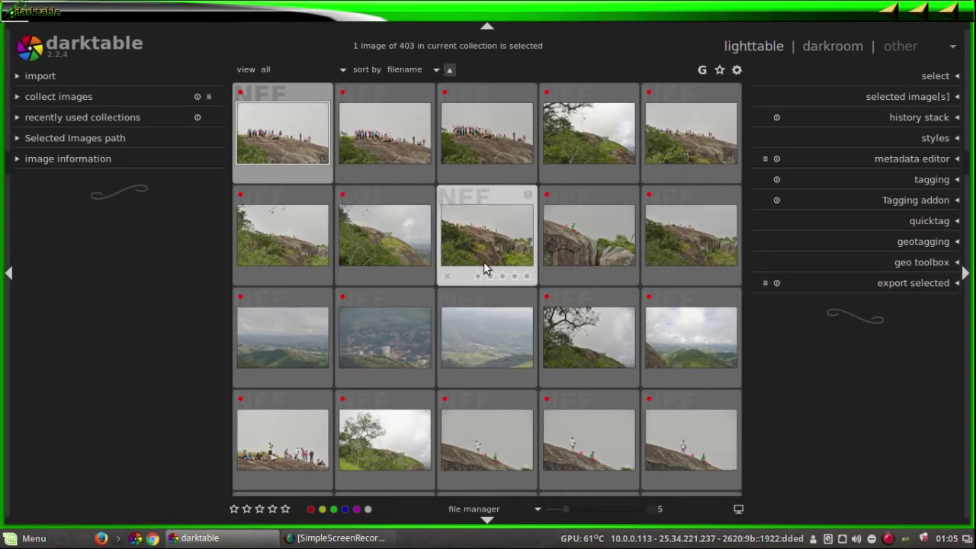
- Browse the whole lighttable collection and compare the photos that carry a red colour label with those that do not
scroll(503, 268, down, 3)
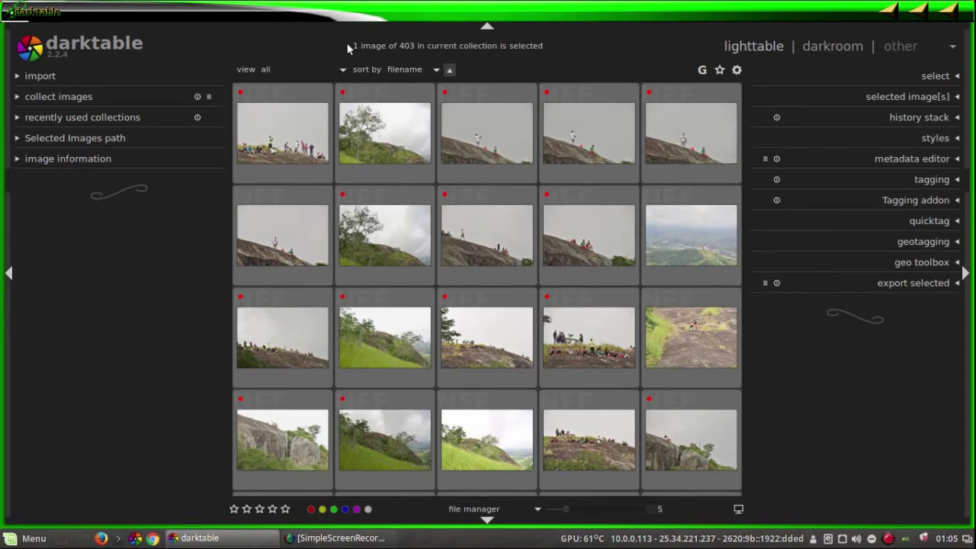
scroll(598, 206, down, 6)
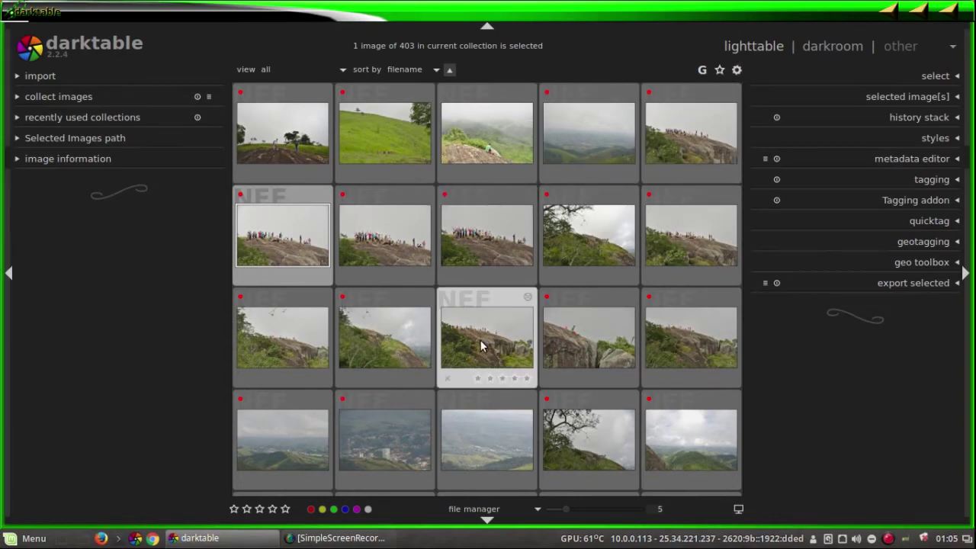
scroll(480, 339, down, 4)
scroll(479, 340, down, 4)
scroll(480, 342, down, 4)
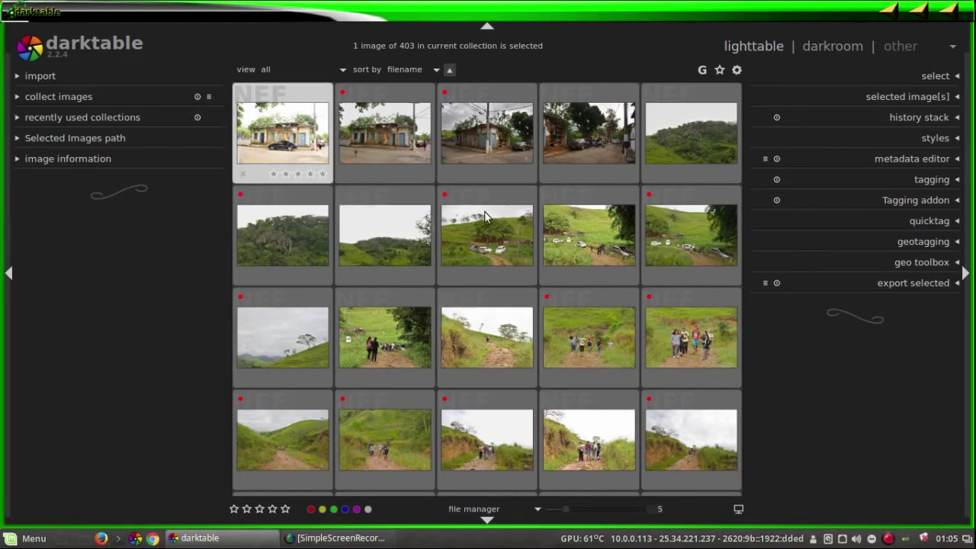
scroll(490, 250, up, 8)
scroll(491, 249, down, 15)
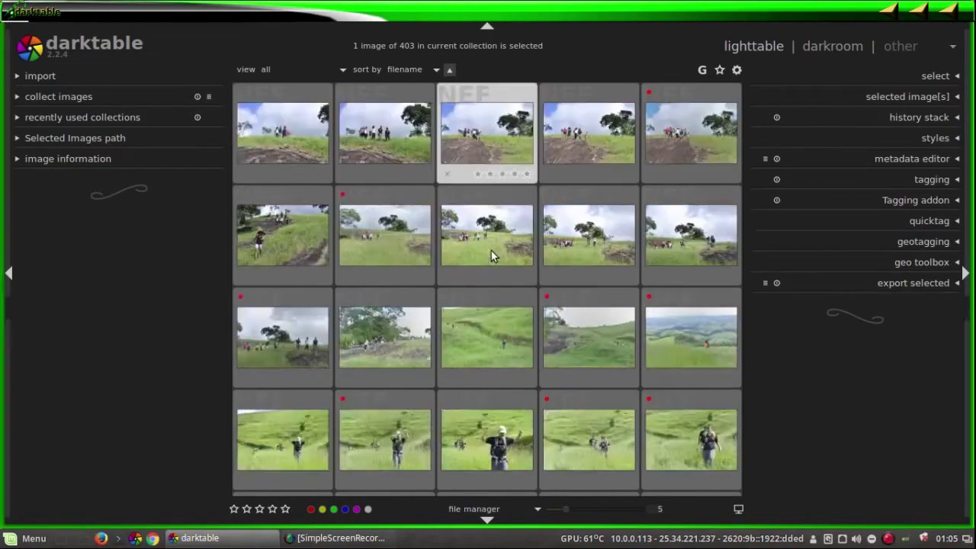
scroll(490, 246, up, 5)
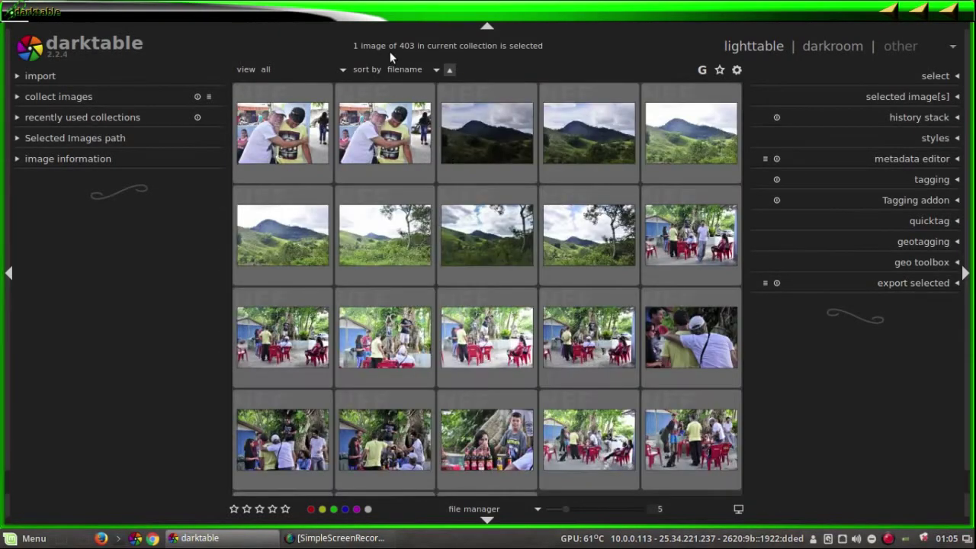
scroll(468, 371, down, 5)
scroll(477, 295, up, 8)
scroll(477, 295, up, 8)
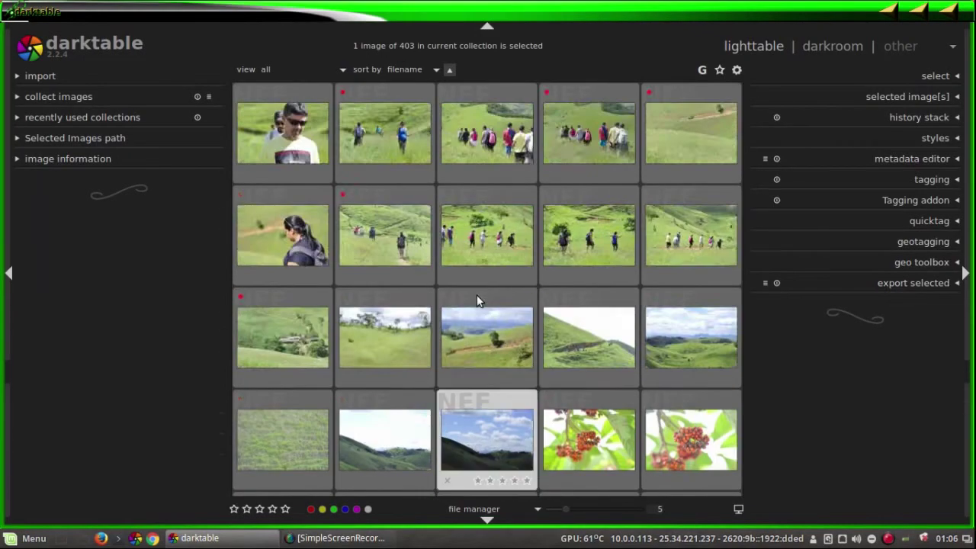
scroll(476, 294, down, 12)
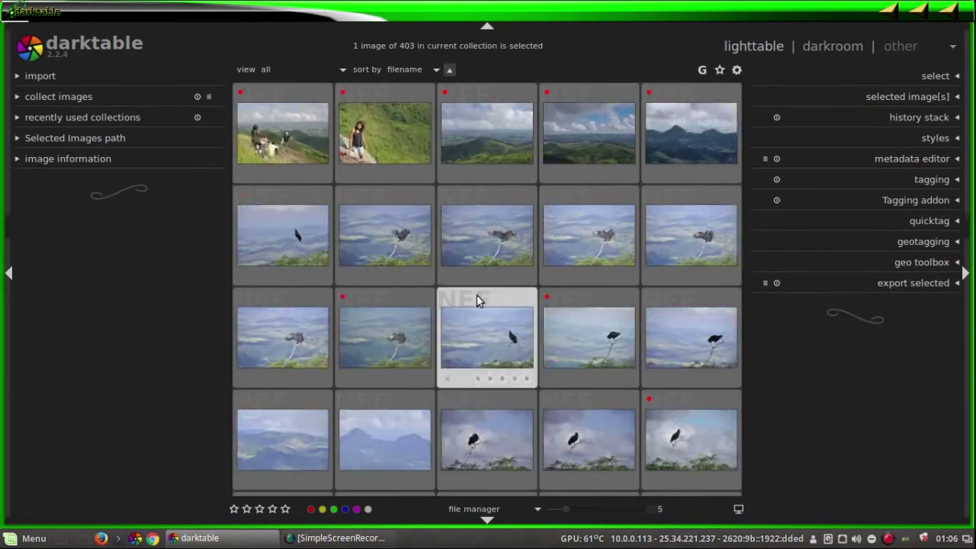
scroll(476, 295, down, 10)
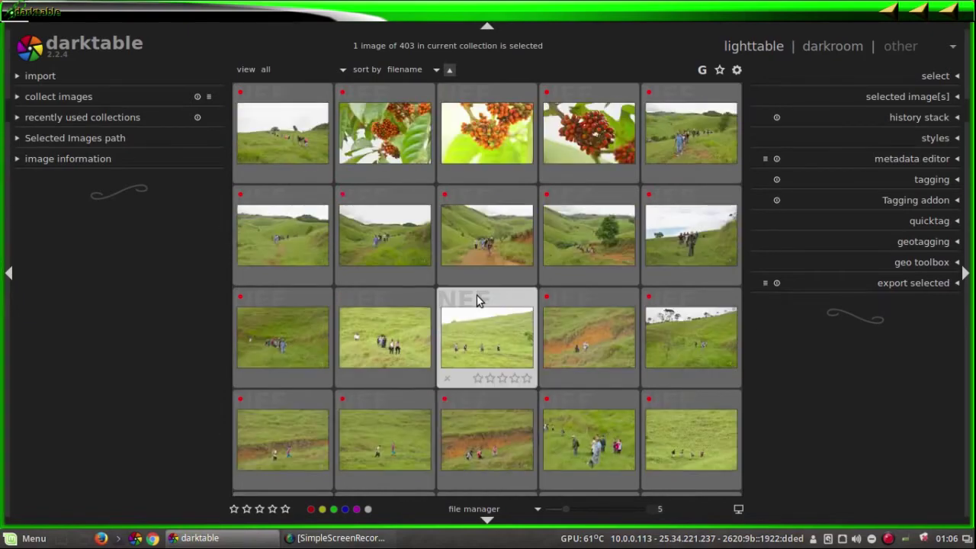
scroll(380, 282, up, 4)
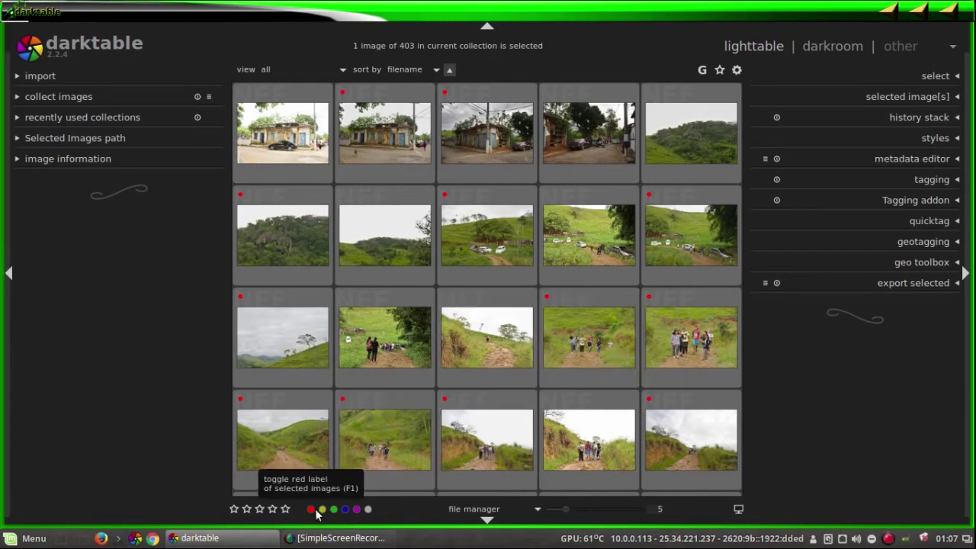
- Examine how the red labels are distributed from the hilltop photos through to the grassy trail photos
scroll(360, 400, down, 5)
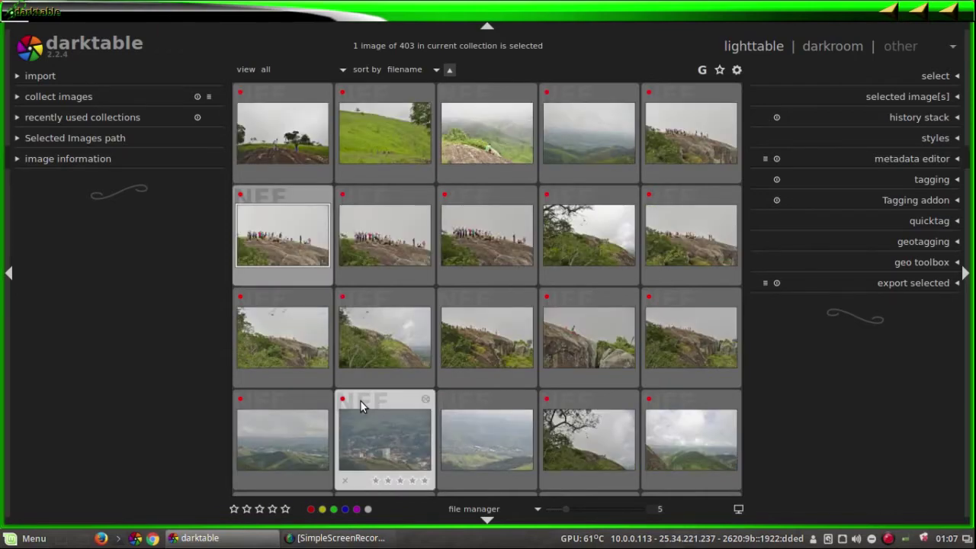
scroll(360, 400, down, 1)
scroll(361, 406, down, 15)
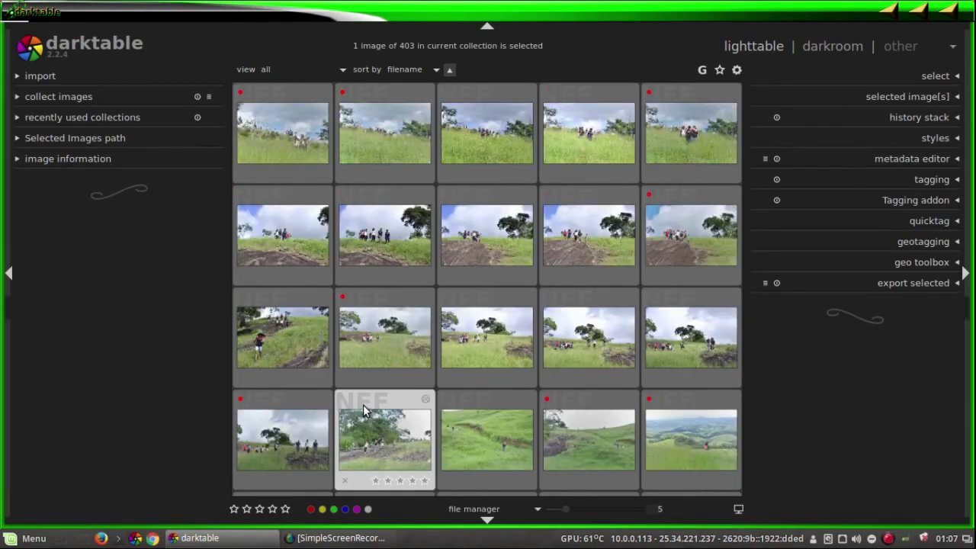
scroll(363, 411, down, 15)
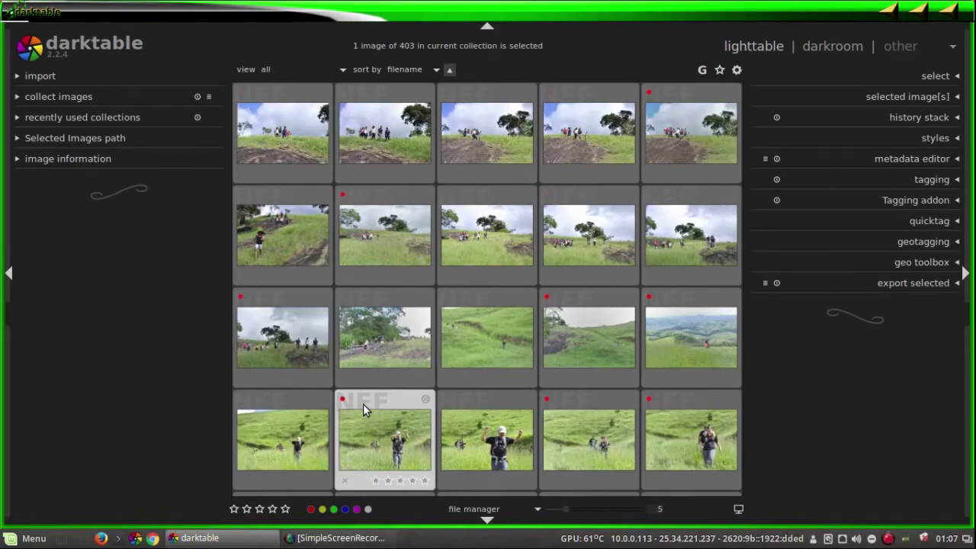
scroll(364, 410, down, 15)
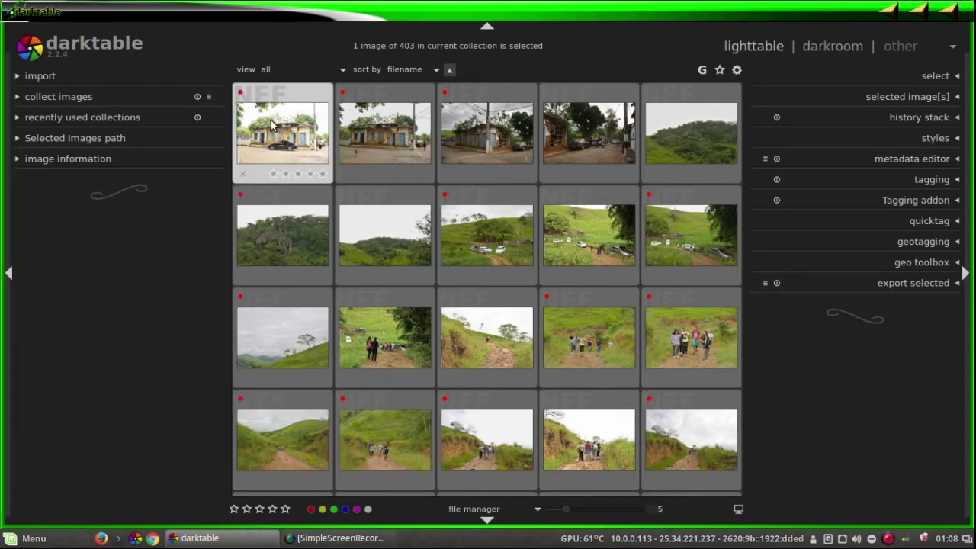
- Try the red, yellow and green colour labels on the first photo of the old building, leaving it unlabelled
key(F1)
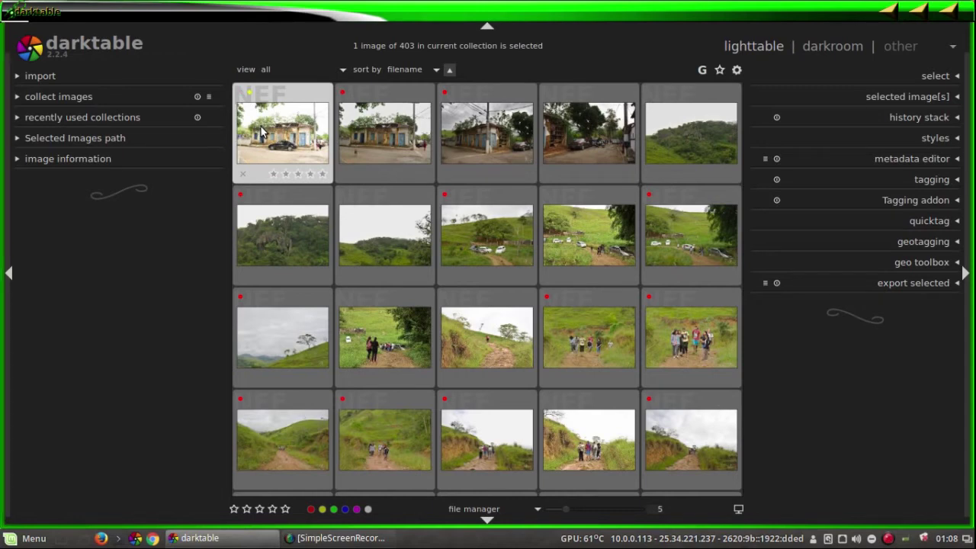
key(F2)
key(F3)
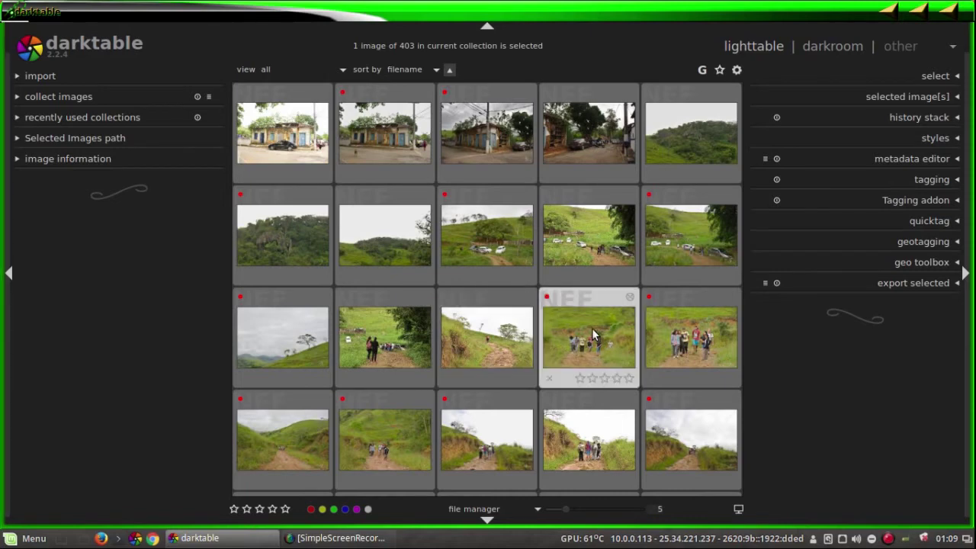
- View the GUI options in the preferences briefly and close them without changes
click(735, 73)
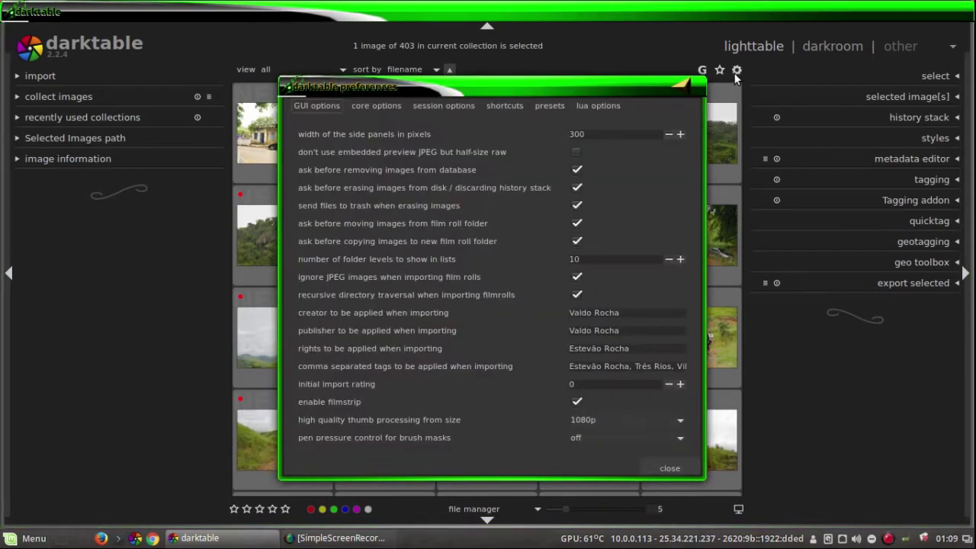
click(681, 86)
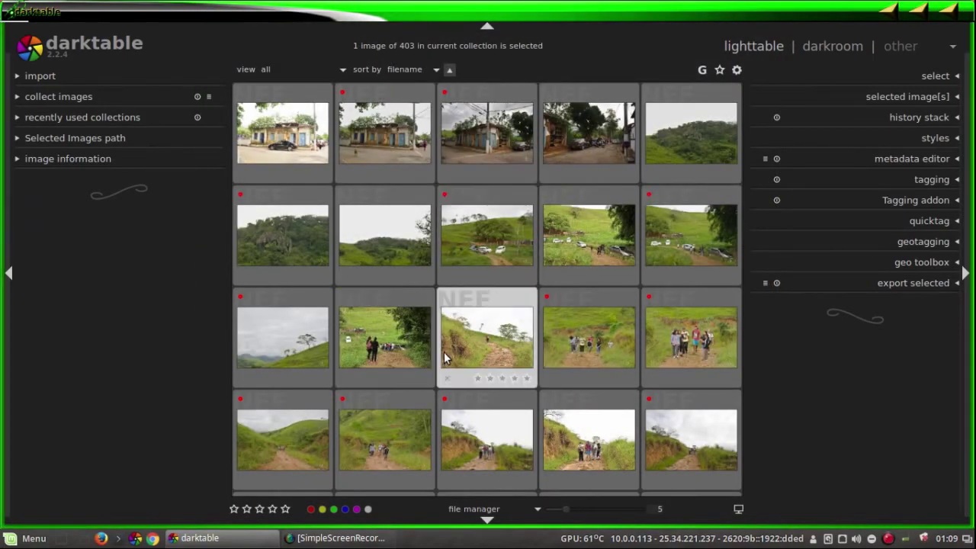
- Select the misty valley photo with the person in green on the rock and open it in the darkroom
scroll(457, 343, down, 5)
scroll(565, 359, down, 7)
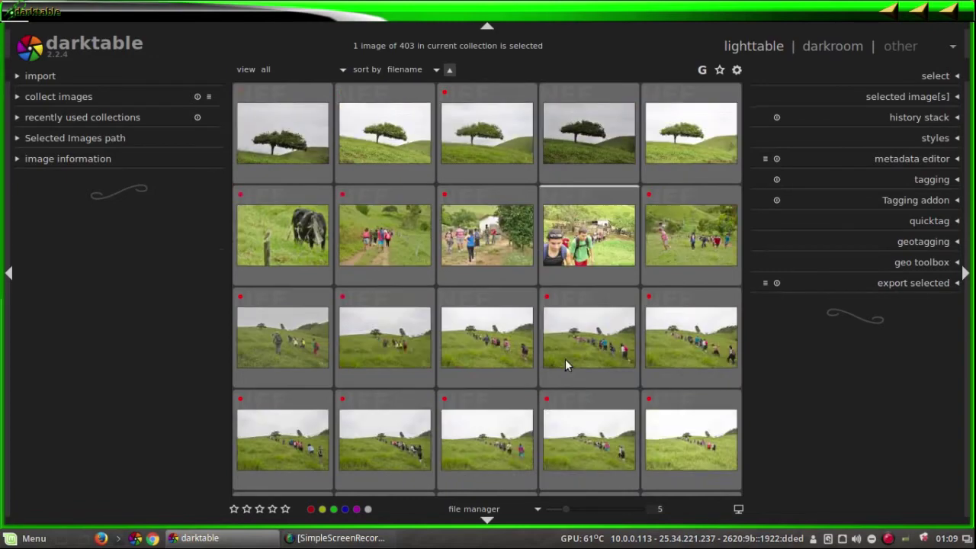
scroll(622, 366, down, 3)
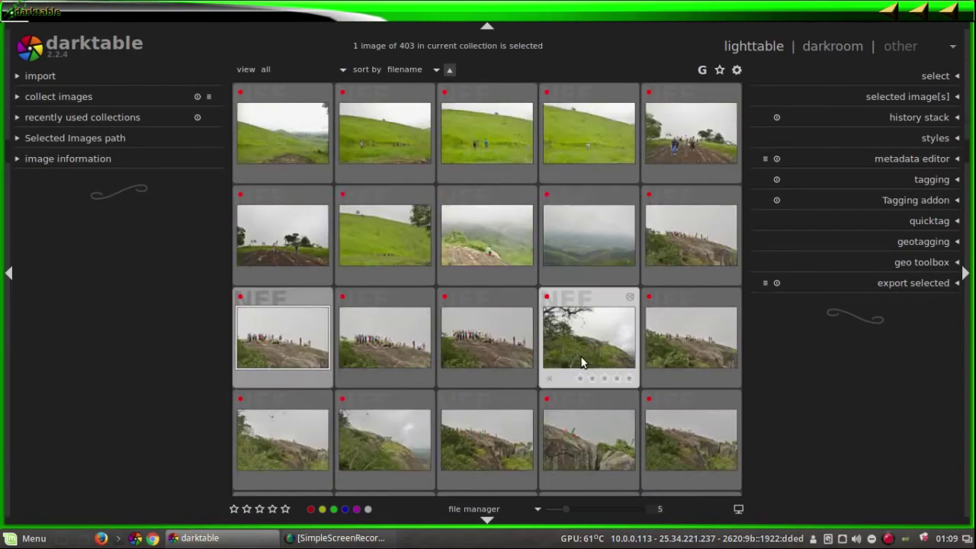
scroll(623, 366, down, 3)
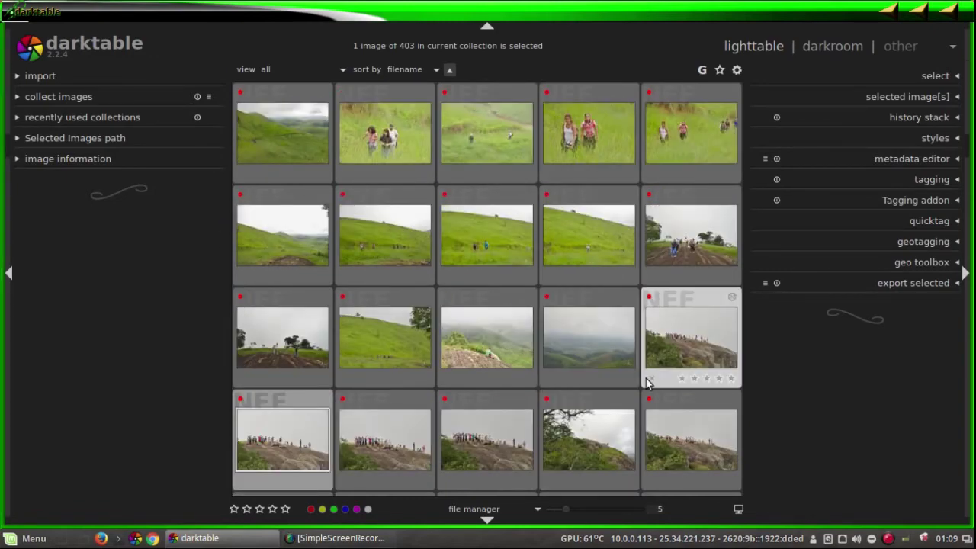
scroll(487, 244, down, 1)
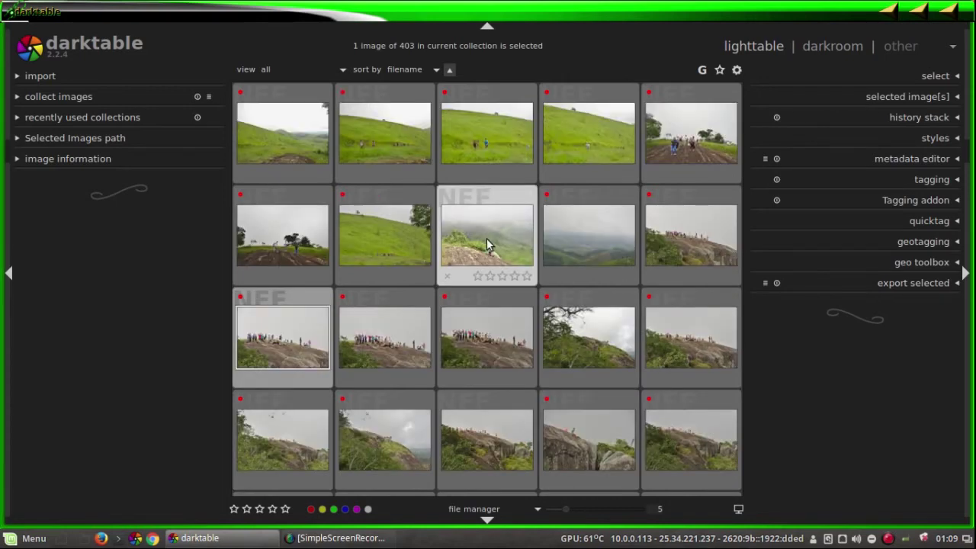
click(487, 241)
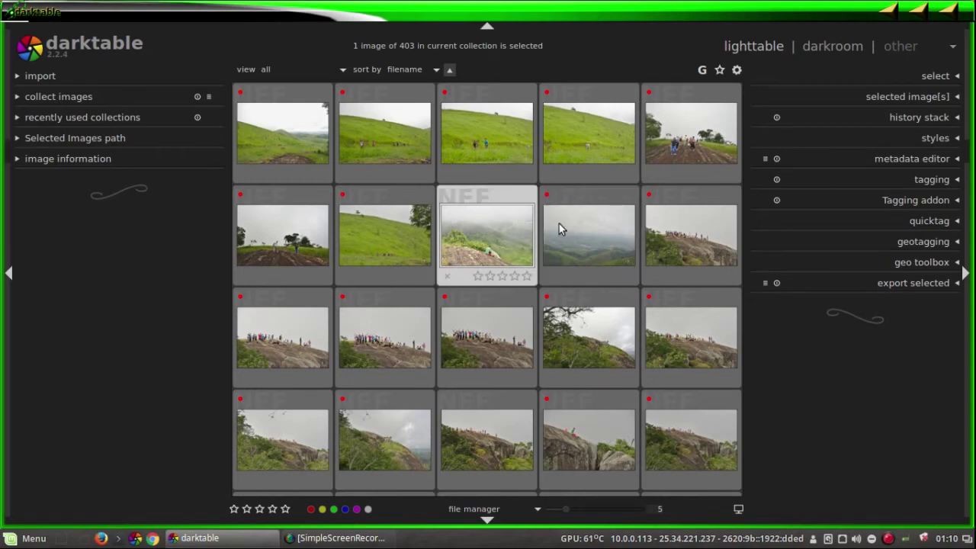
click(835, 46)
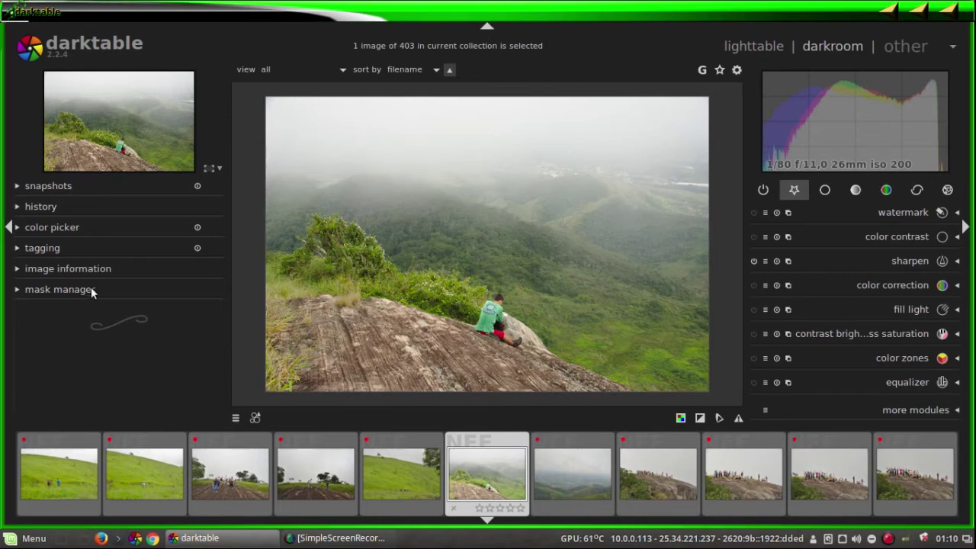
- Check the misty valley photo's image information in the darkroom and collapse it again
click(50, 270)
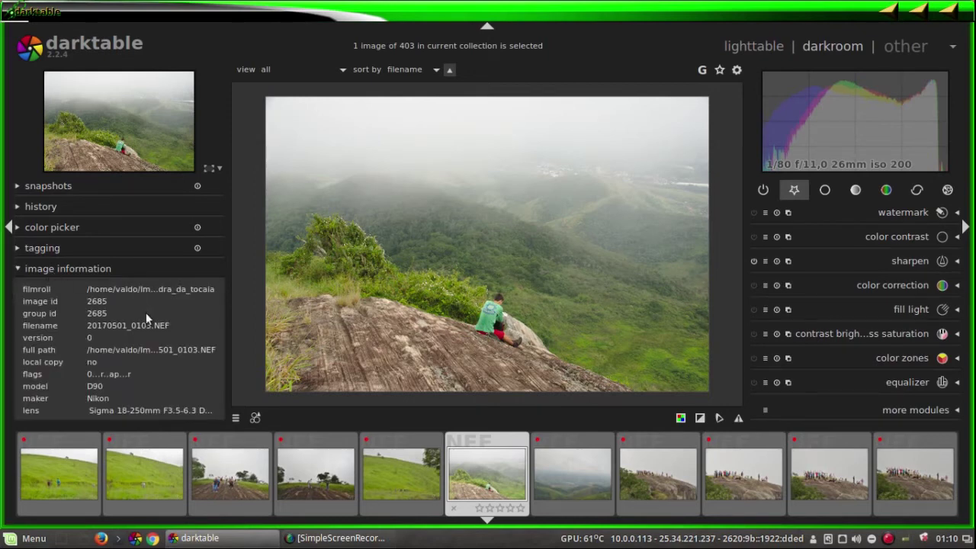
click(68, 269)
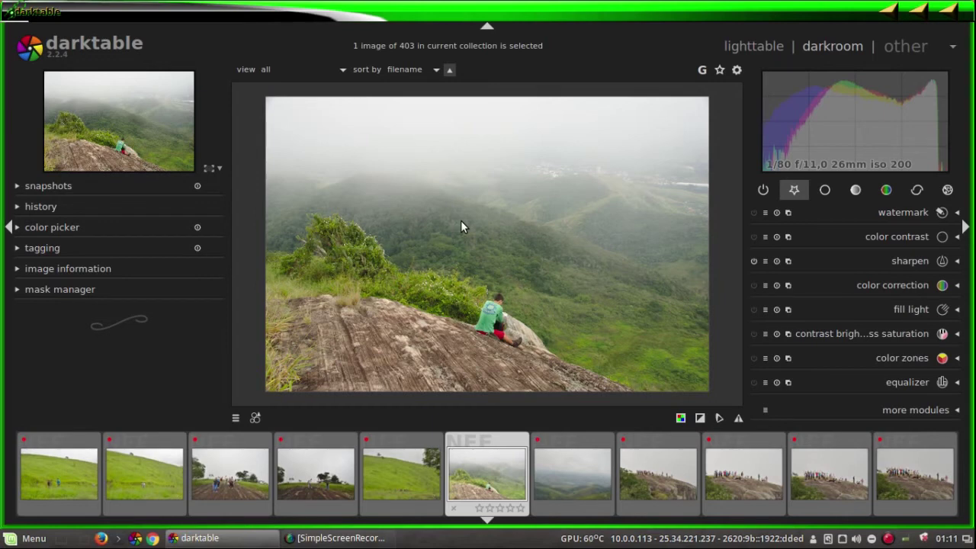
- Show the basic group of darkroom modules and look through its list down to raw black/white point
click(821, 193)
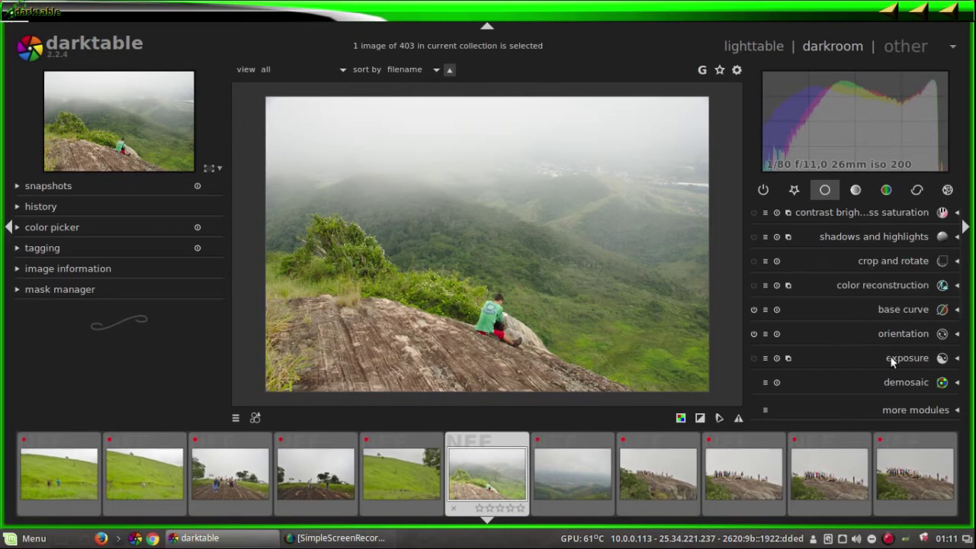
scroll(959, 346, down, 3)
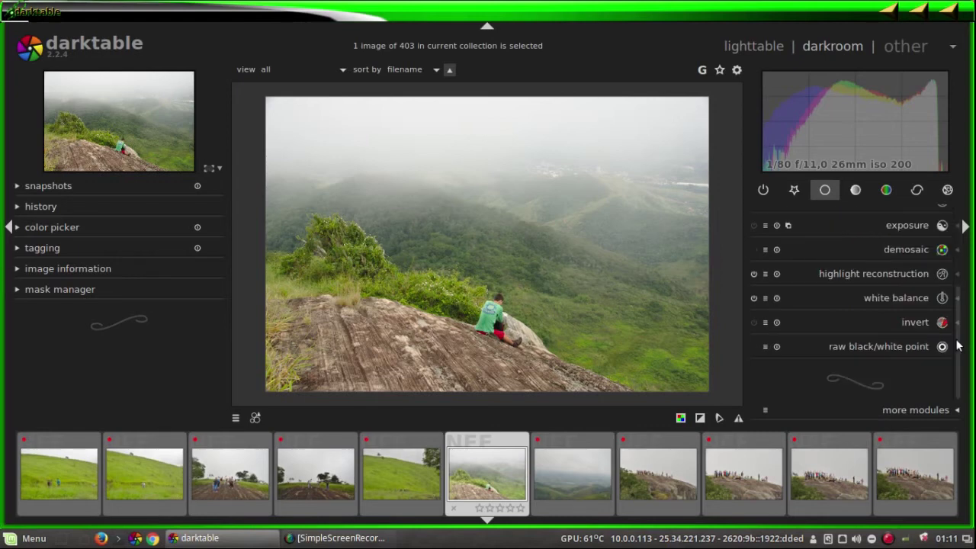
scroll(959, 290, up, 3)
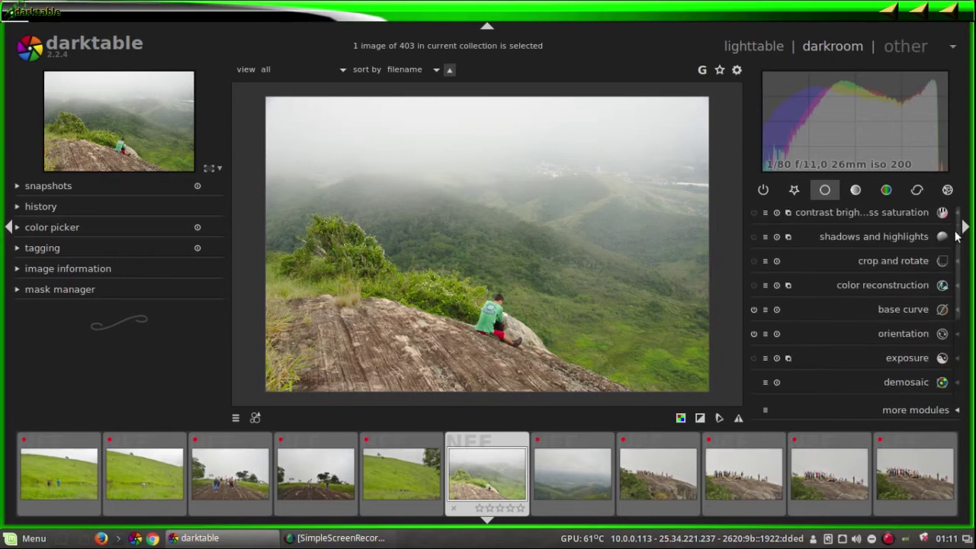
- Show the tone group of darkroom modules and look through its list from fill light to tone mapping
click(854, 192)
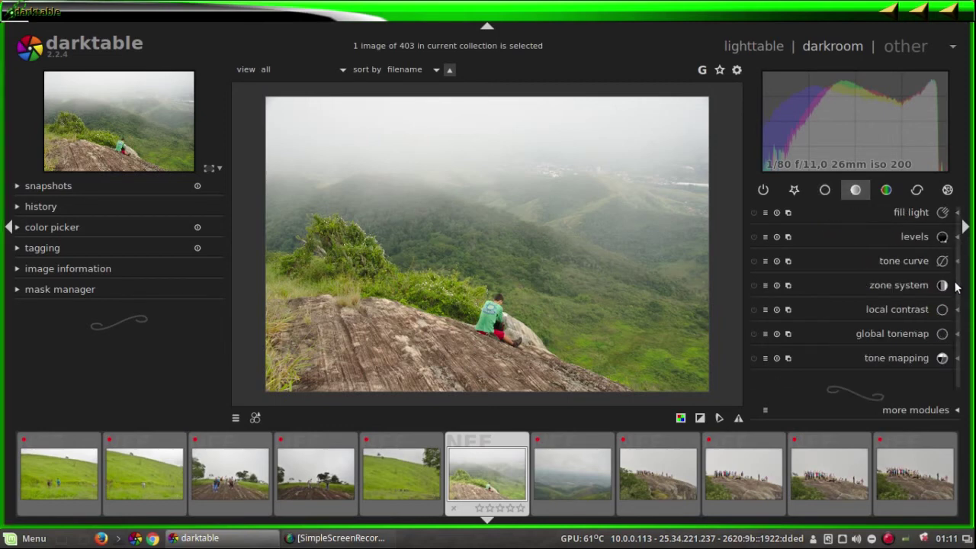
scroll(890, 244, down, 1)
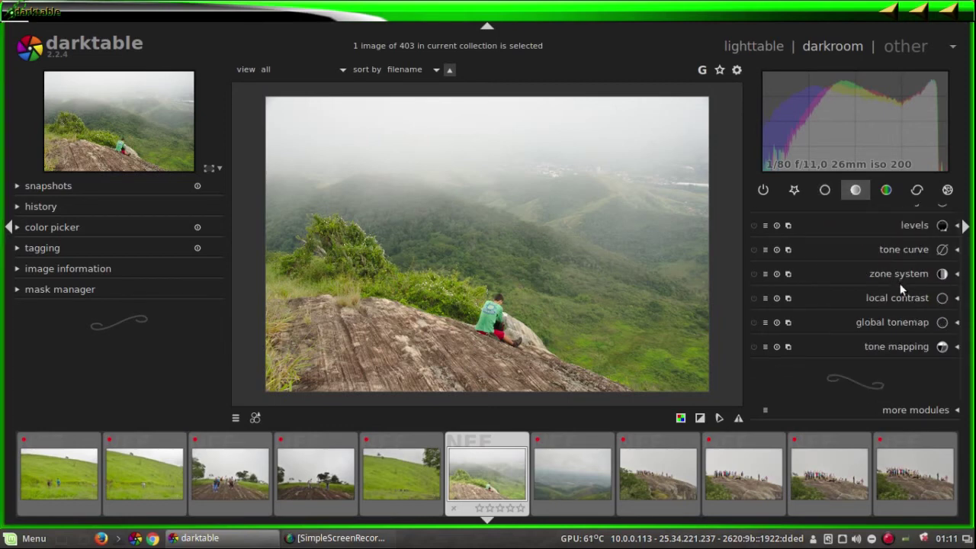
scroll(901, 289, up, 1)
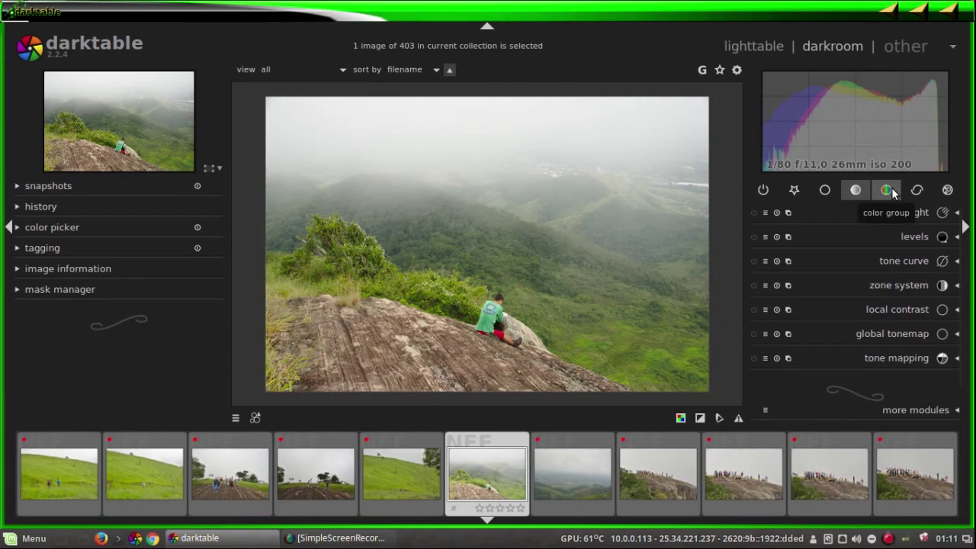
- Show the color group of darkroom modules and look through its list down to unbreak input profile
click(890, 190)
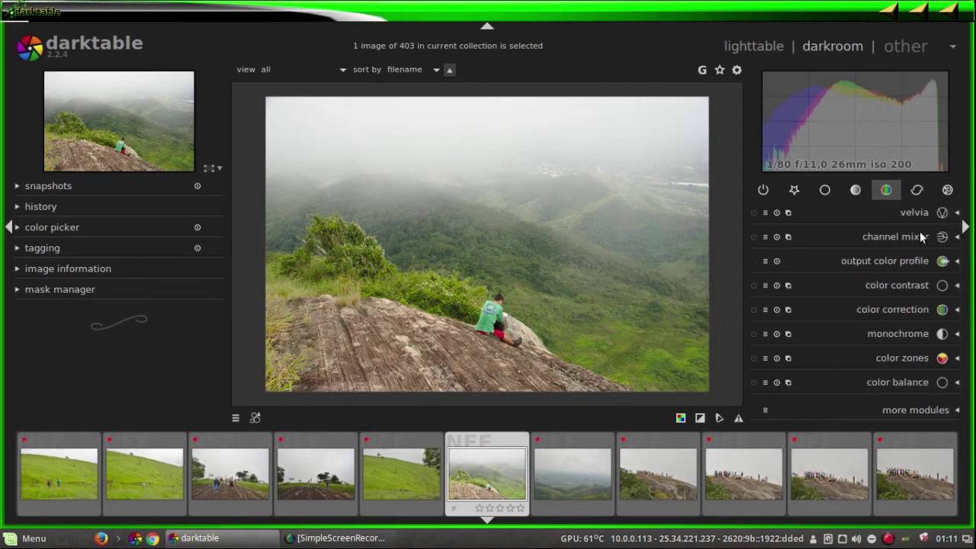
scroll(915, 237, down, 1)
scroll(908, 240, up, 1)
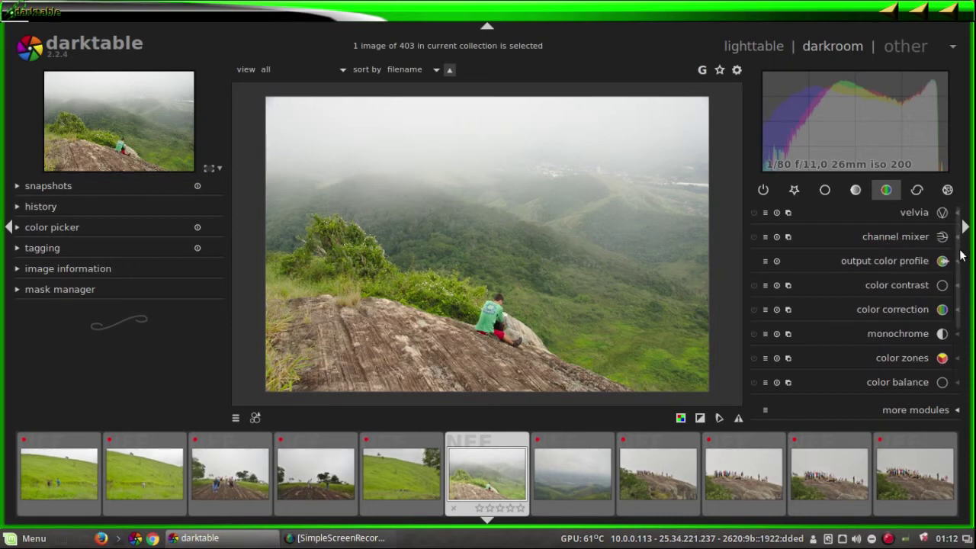
scroll(960, 260, down, 1)
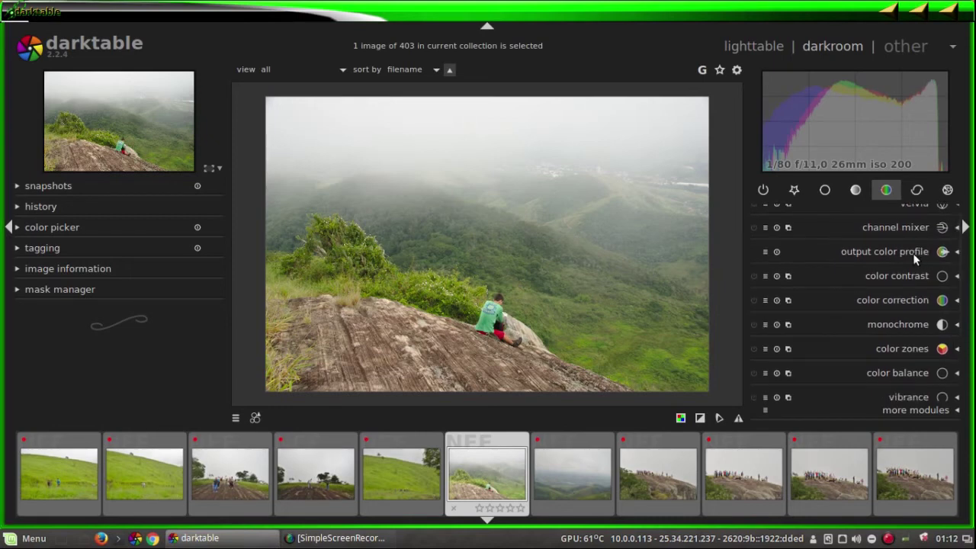
scroll(964, 297, down, 3)
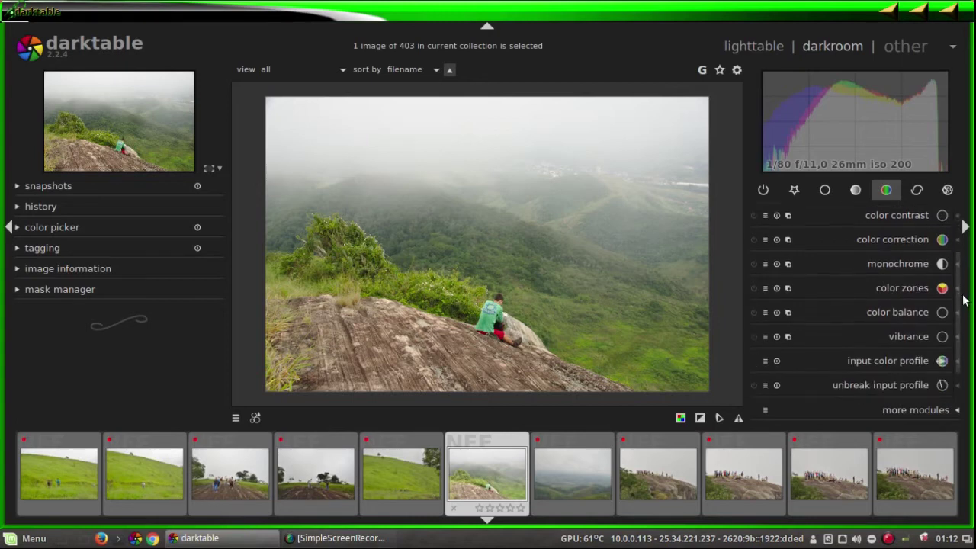
scroll(961, 305, down, 2)
scroll(957, 316, up, 1)
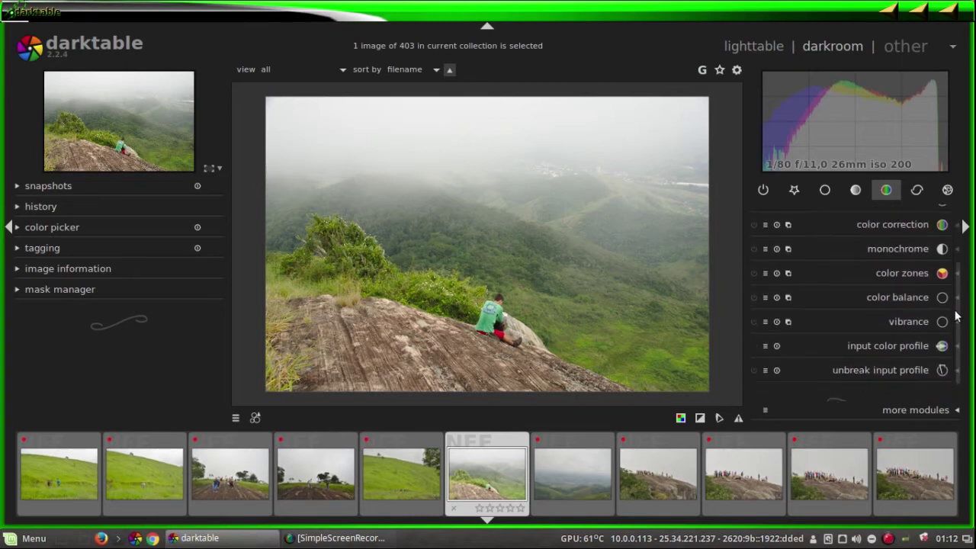
scroll(930, 251, up, 3)
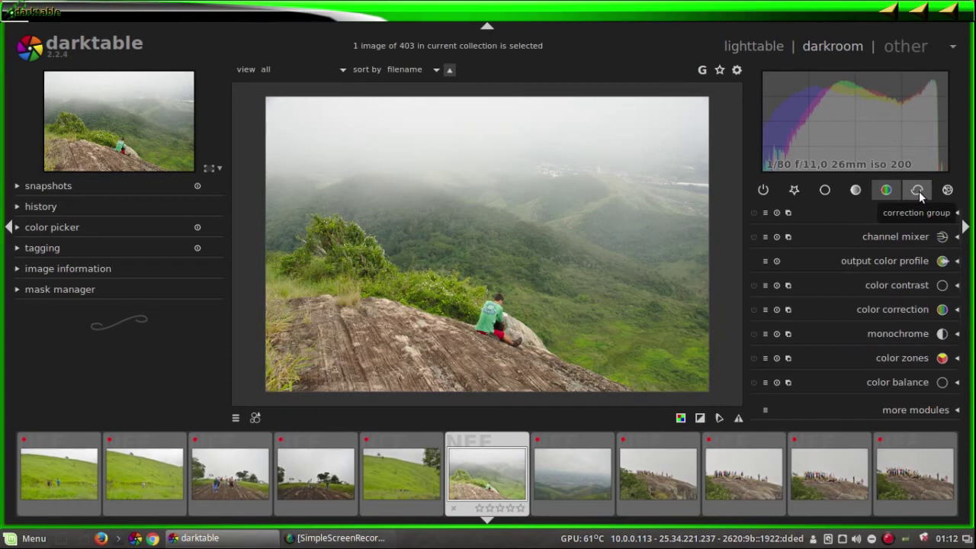
- Show the correction group of darkroom modules and look through its list down to chromatic aberrations
click(919, 191)
scroll(877, 267, down, 5)
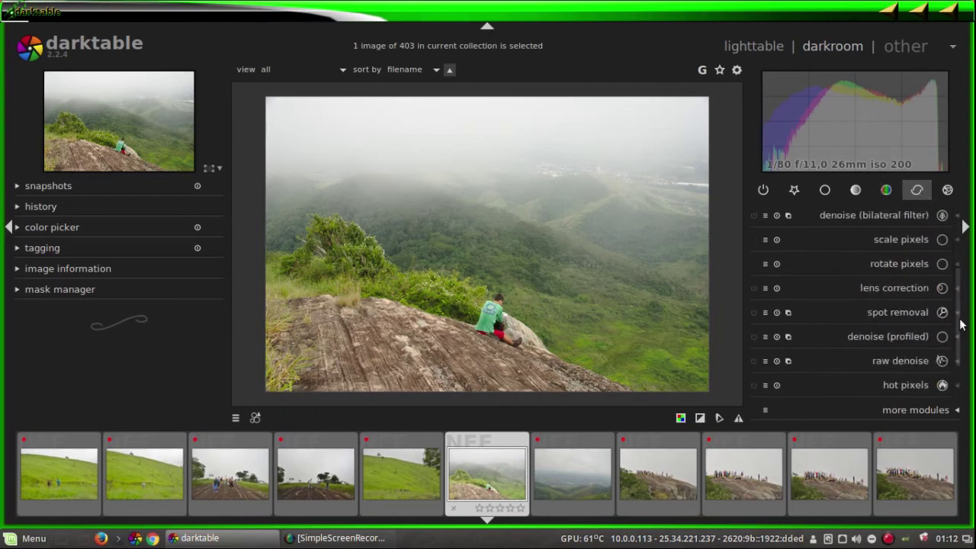
scroll(878, 290, down, 3)
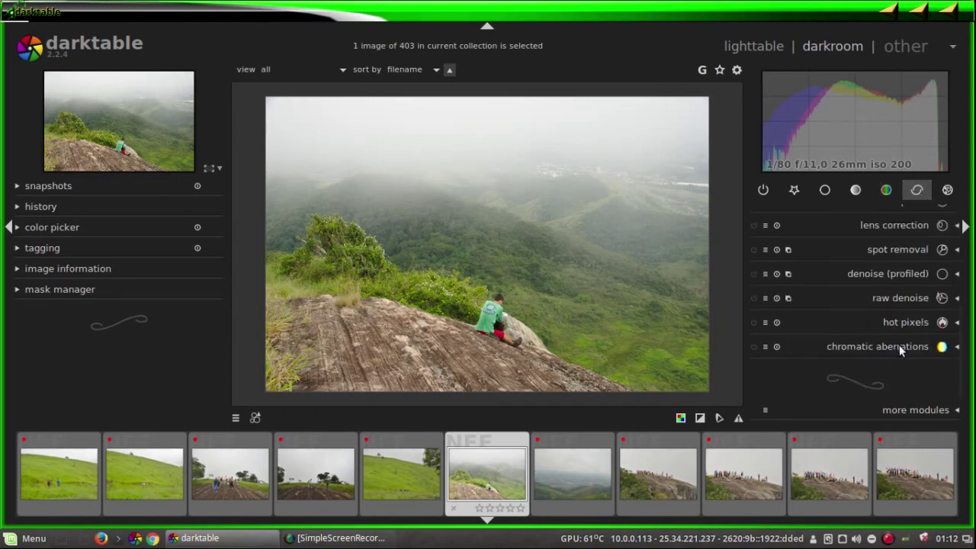
scroll(960, 313, up, 8)
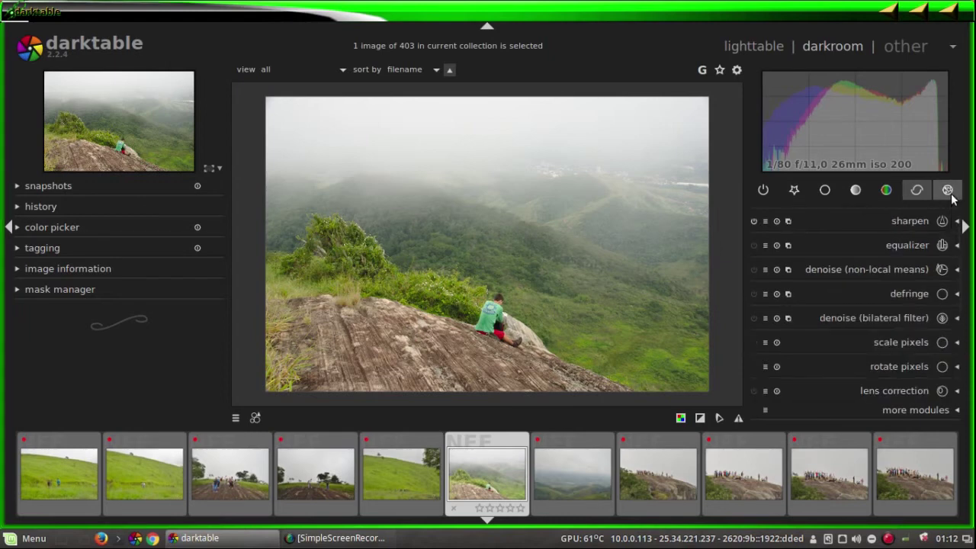
- Show the effects group of darkroom modules and look through its list from watermark to bloom
click(948, 191)
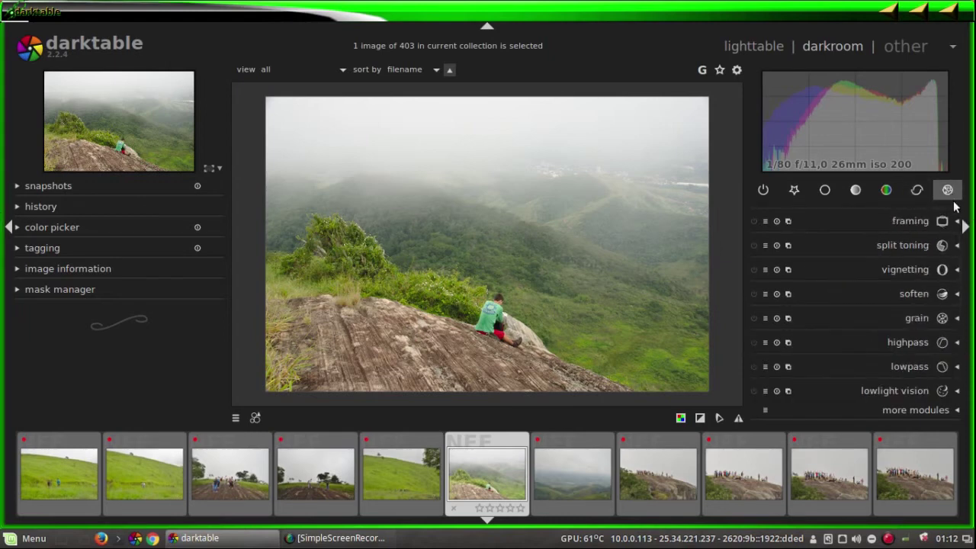
scroll(960, 289, down, 1)
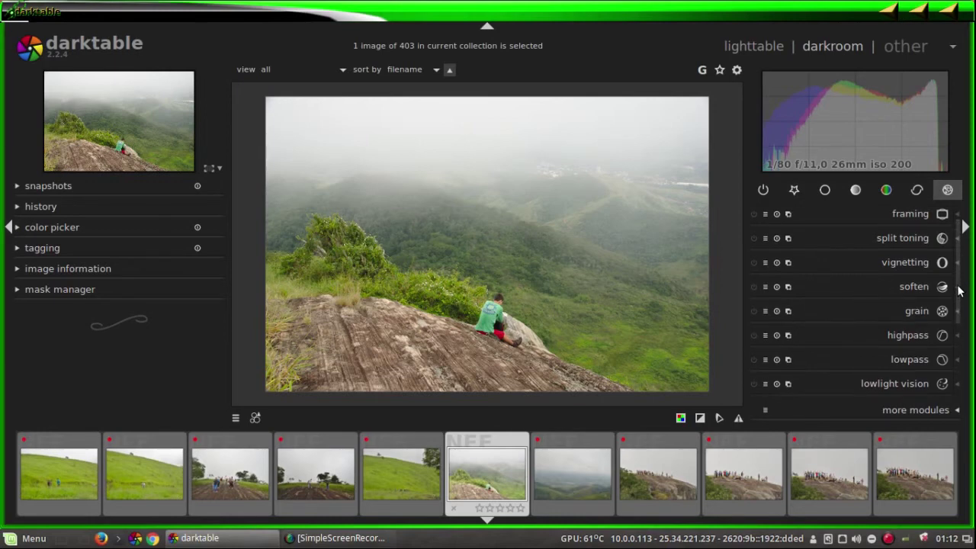
scroll(960, 288, down, 2)
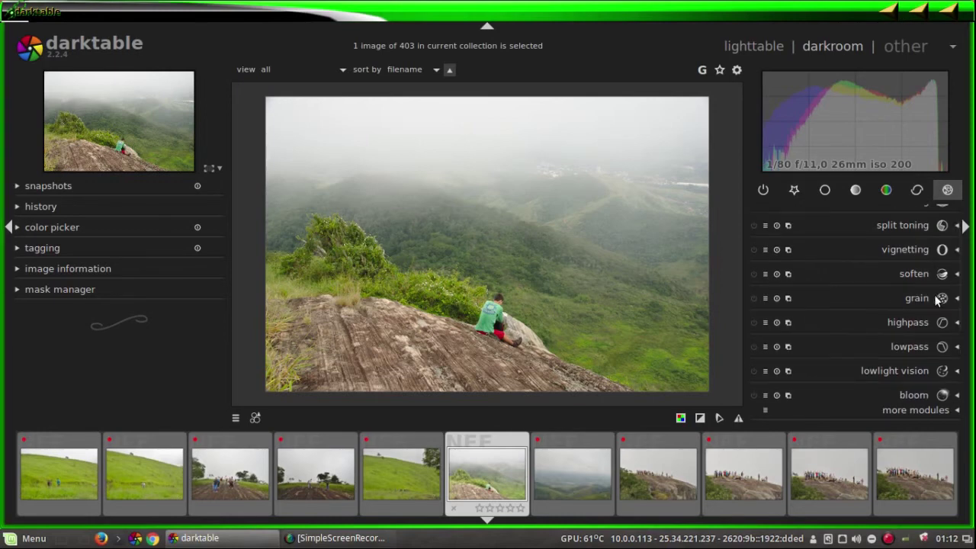
scroll(960, 278, up, 5)
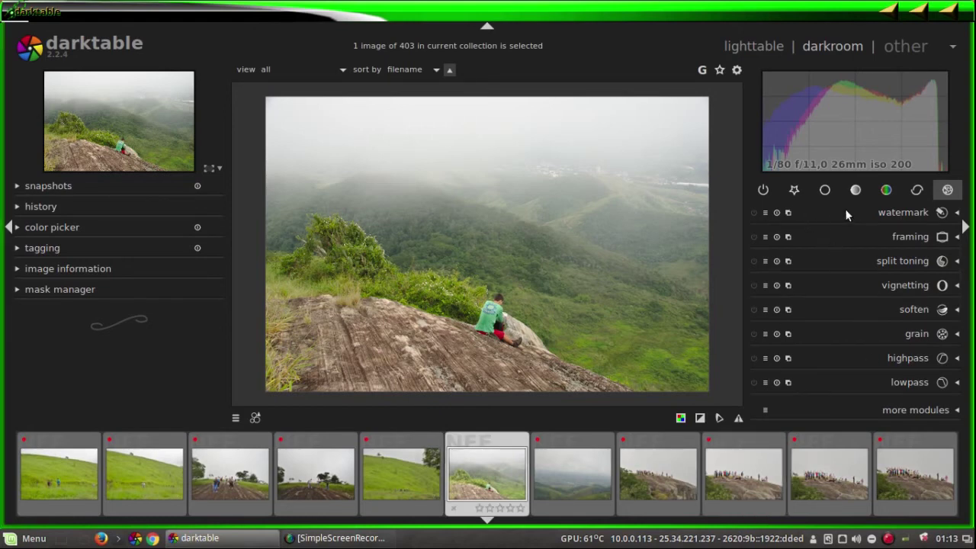
- Revisit the basic module group briefly, switch to the favourite modules and look through their list
click(819, 191)
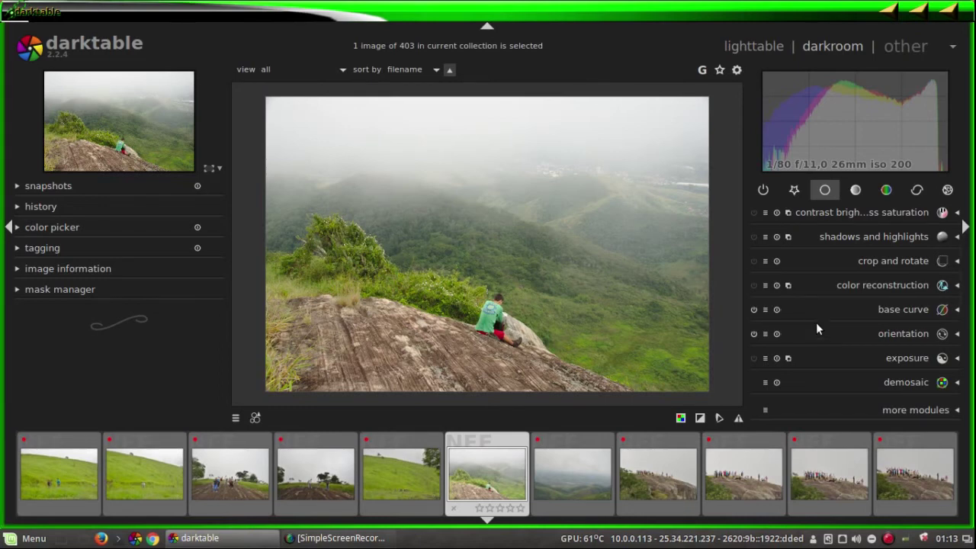
click(793, 192)
scroll(956, 265, down, 5)
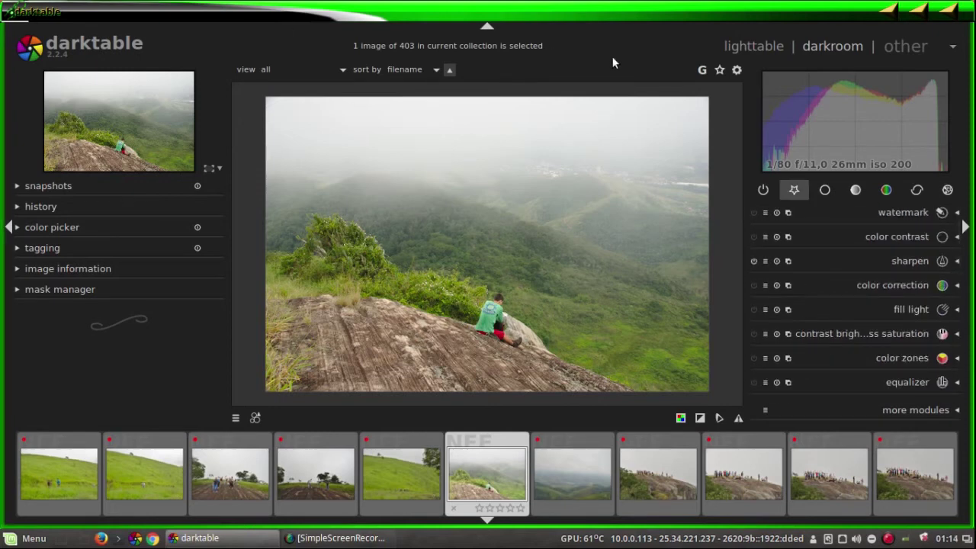
- Apply the 30% preset to the watermark and switch on the favourite modules from color contrast through contrast brightness saturation
click(765, 214)
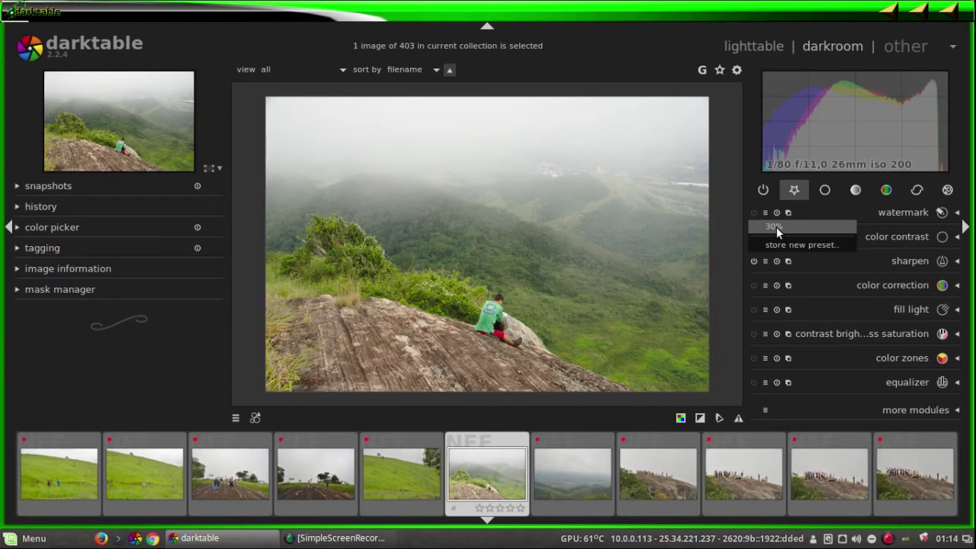
click(776, 226)
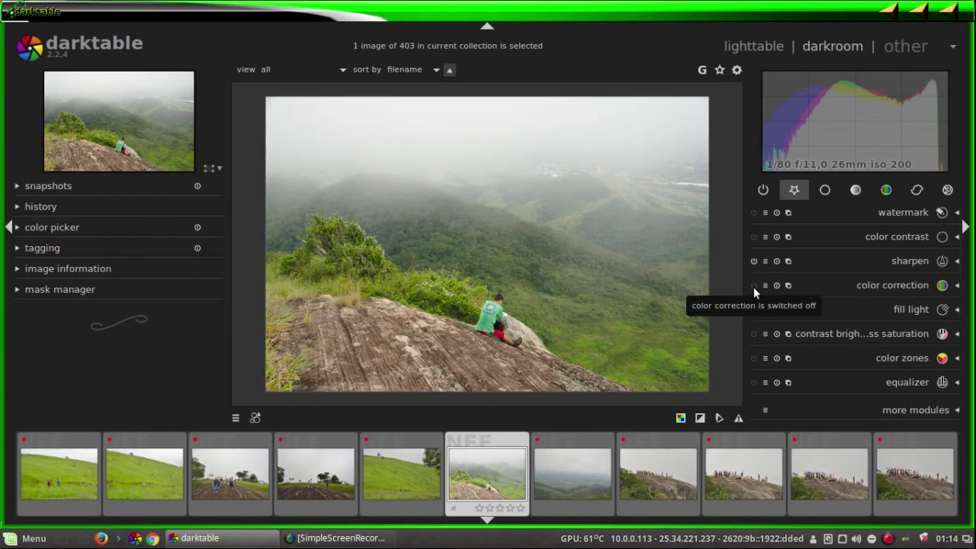
click(766, 214)
click(772, 227)
click(753, 332)
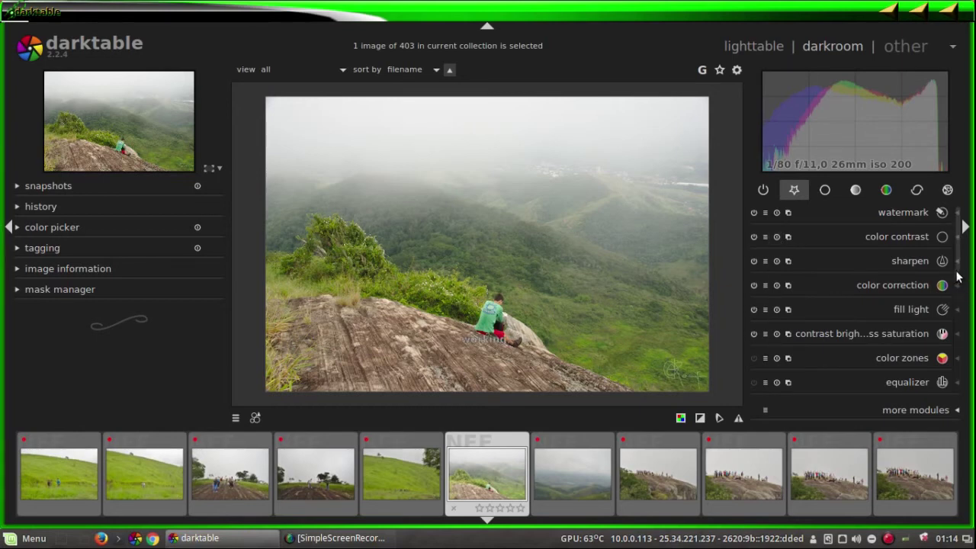
- Switch on the remaining favourite modules from color zones down to chromatic aberrations, including crop and rotate, vibrance, denoise (bilateral filter), lens correction and exposure
scroll(959, 269, down, 5)
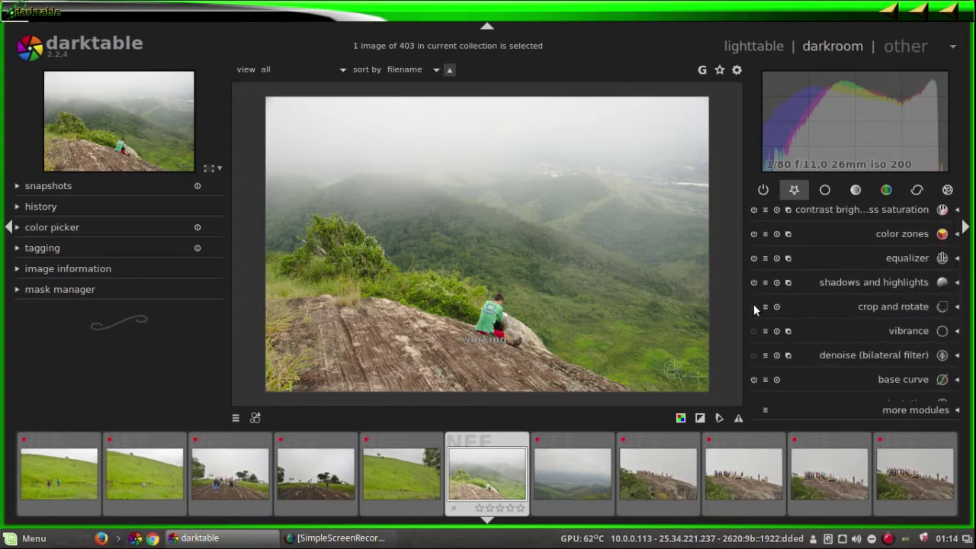
click(754, 330)
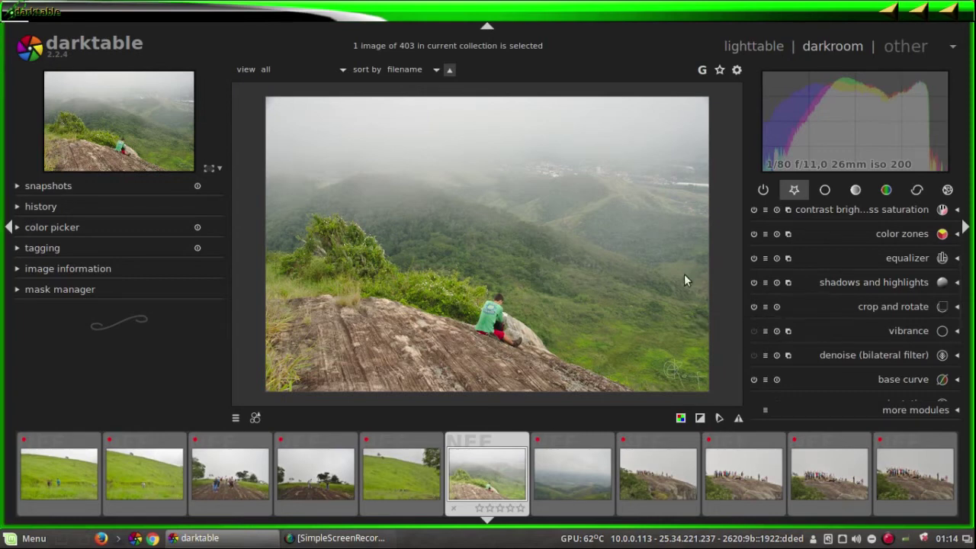
click(753, 328)
scroll(755, 358, down, 2)
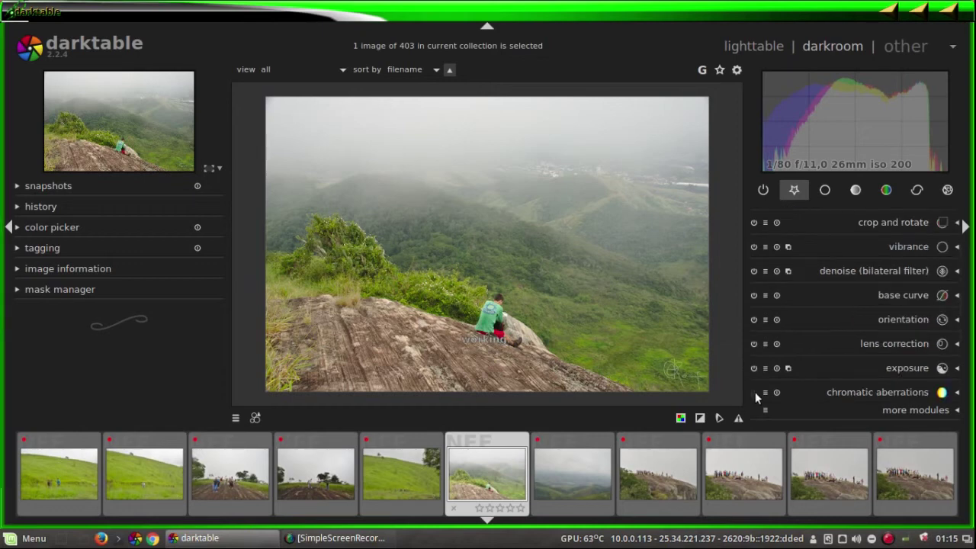
scroll(957, 376, down, 2)
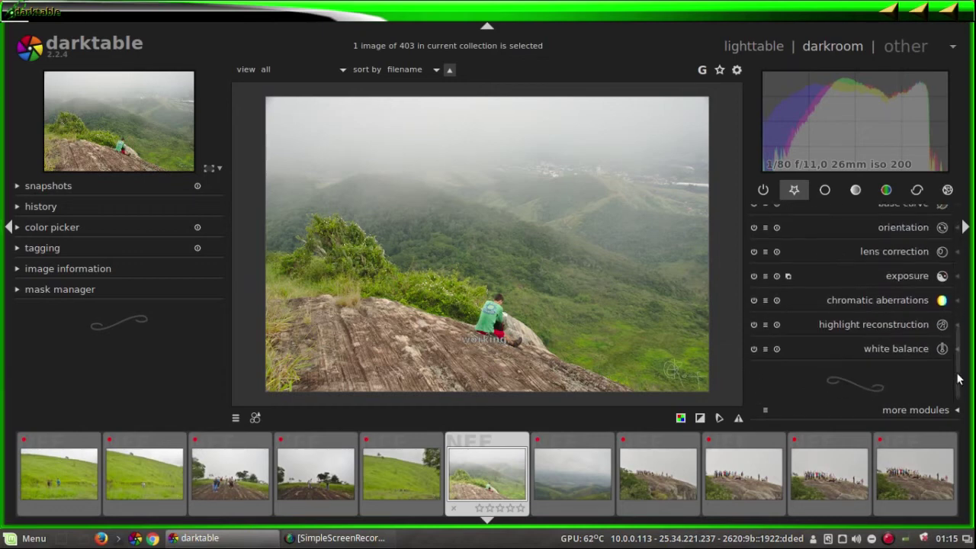
scroll(960, 379, up, 5)
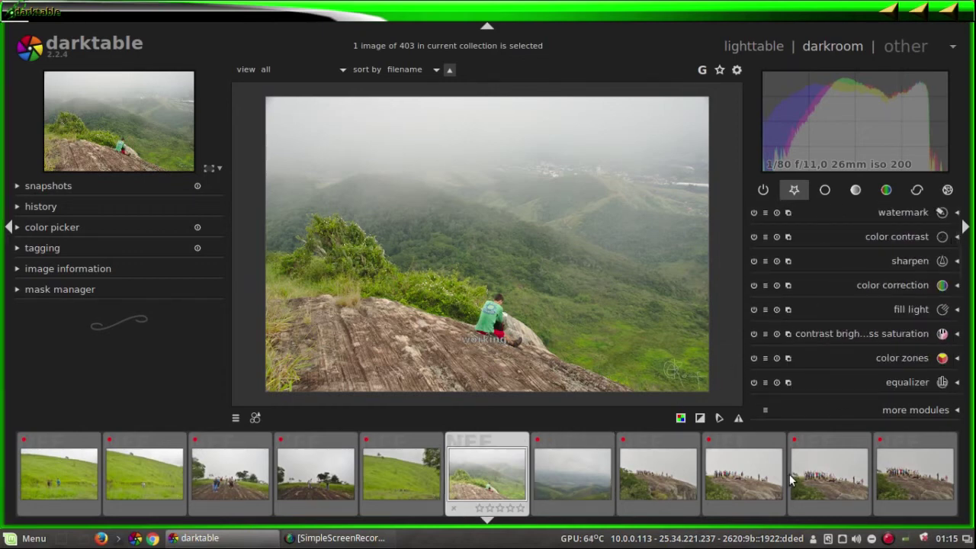
- Check the photo for over- and underexposed areas with the exposure indicator
click(700, 419)
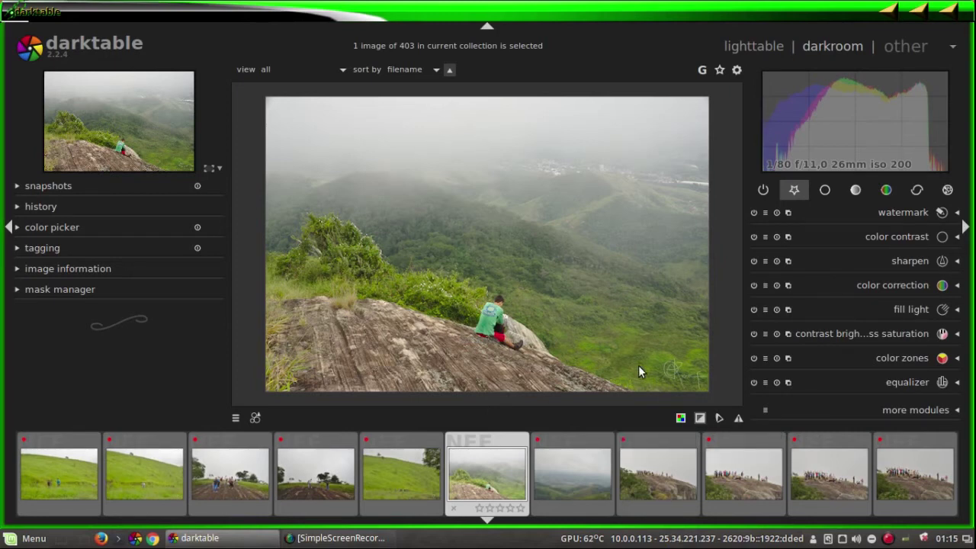
click(700, 418)
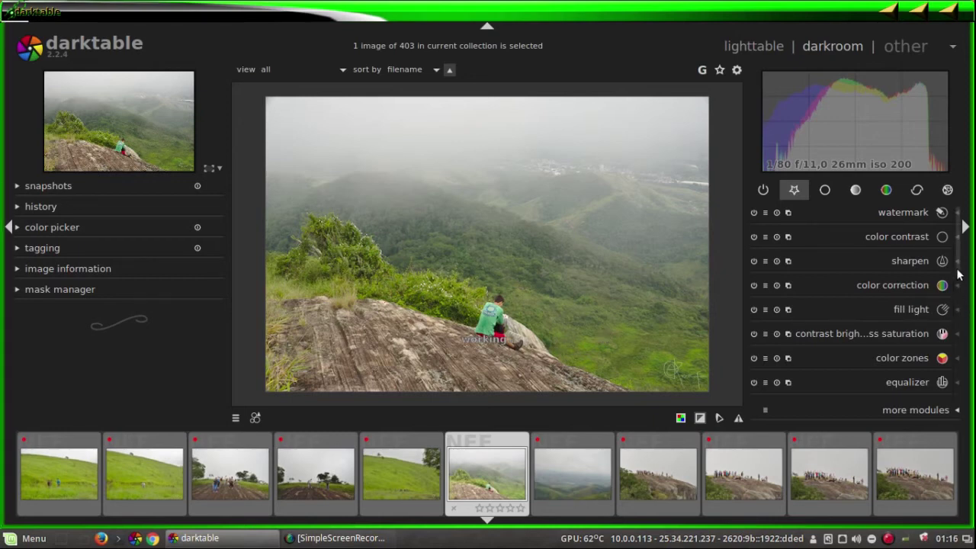
- Check the camera model in the image information and apply the matching Nikon D90 preset to the base curve
drag(959, 274, 959, 370)
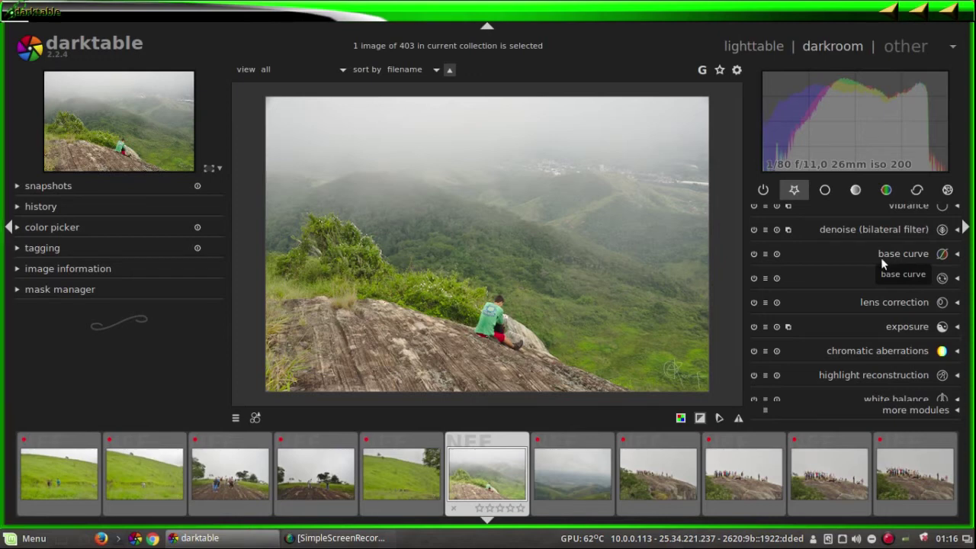
click(765, 254)
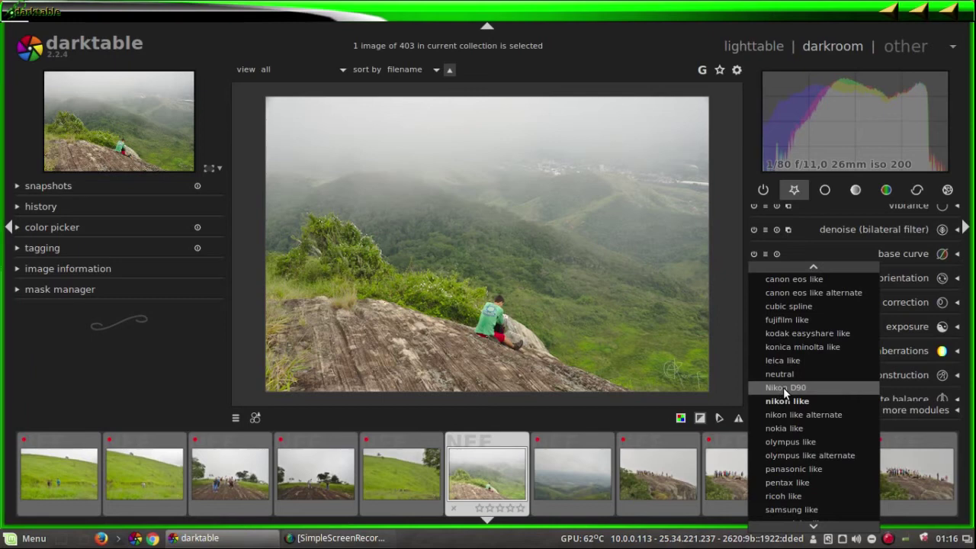
click(45, 264)
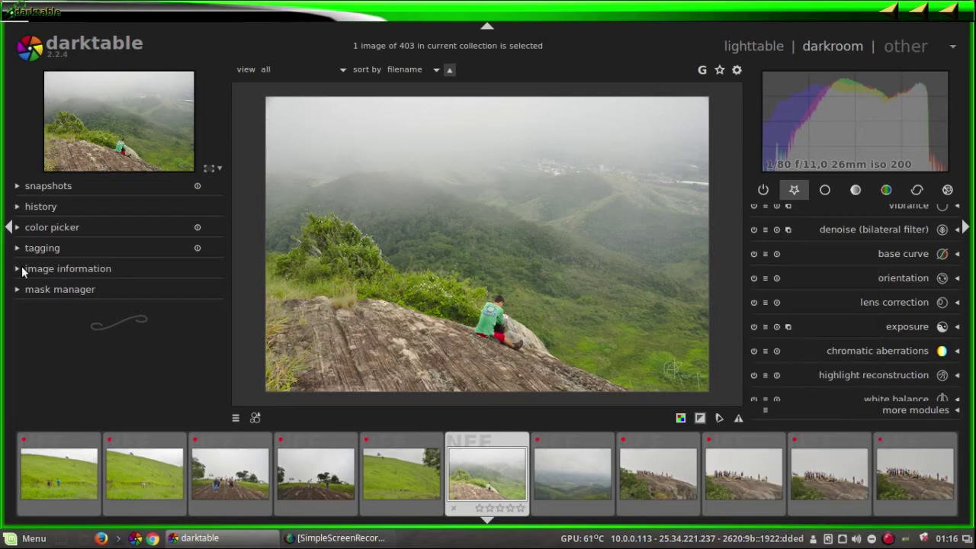
click(46, 267)
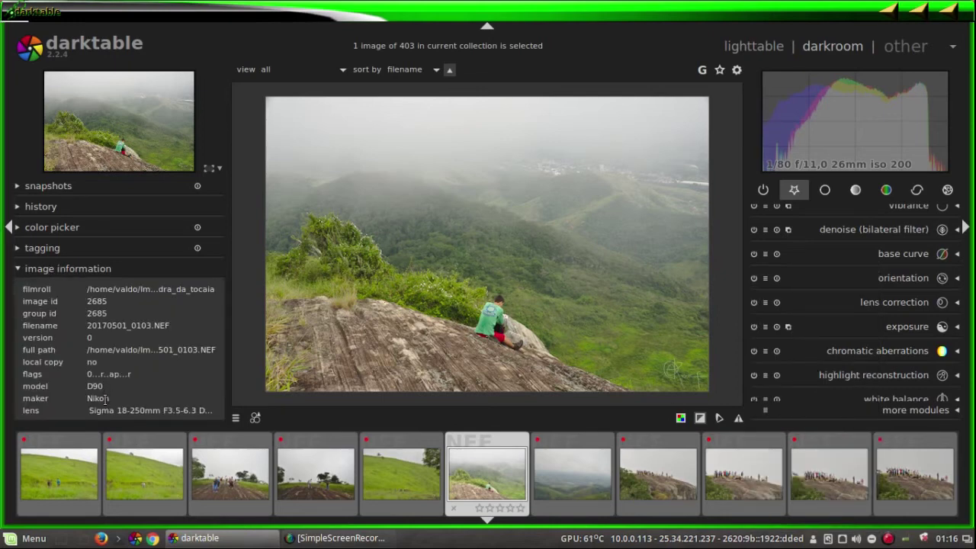
click(50, 271)
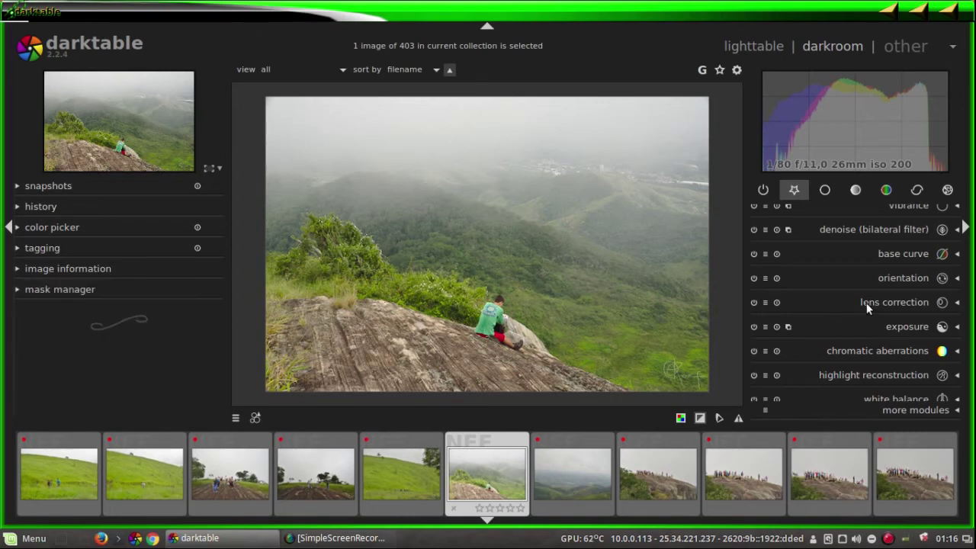
click(767, 255)
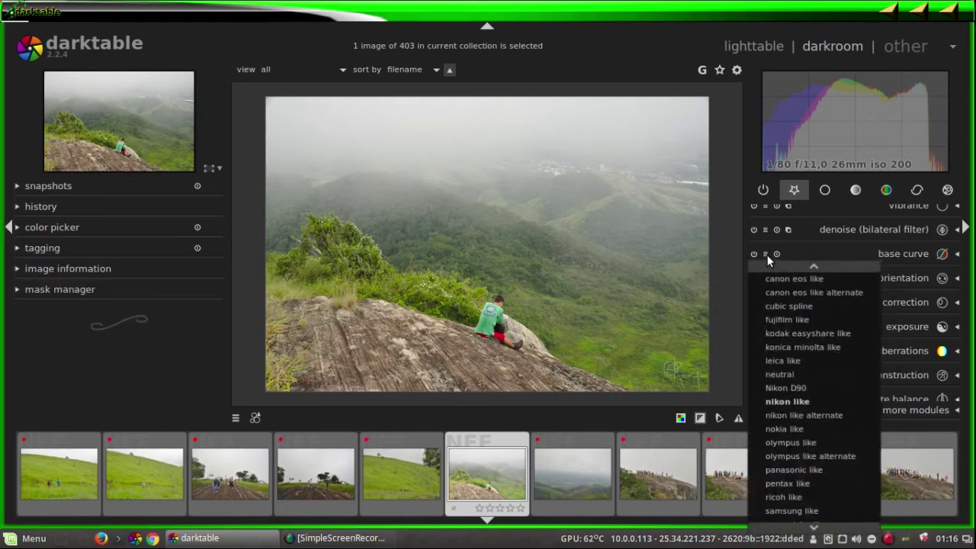
click(811, 384)
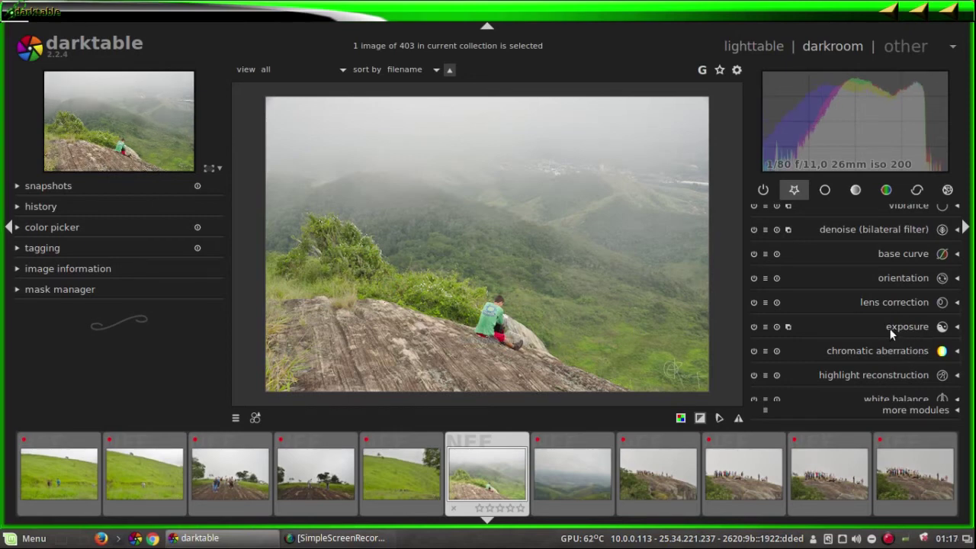
- Browse the favourite modules and review the shadows and highlights module's settings
drag(959, 305, 952, 215)
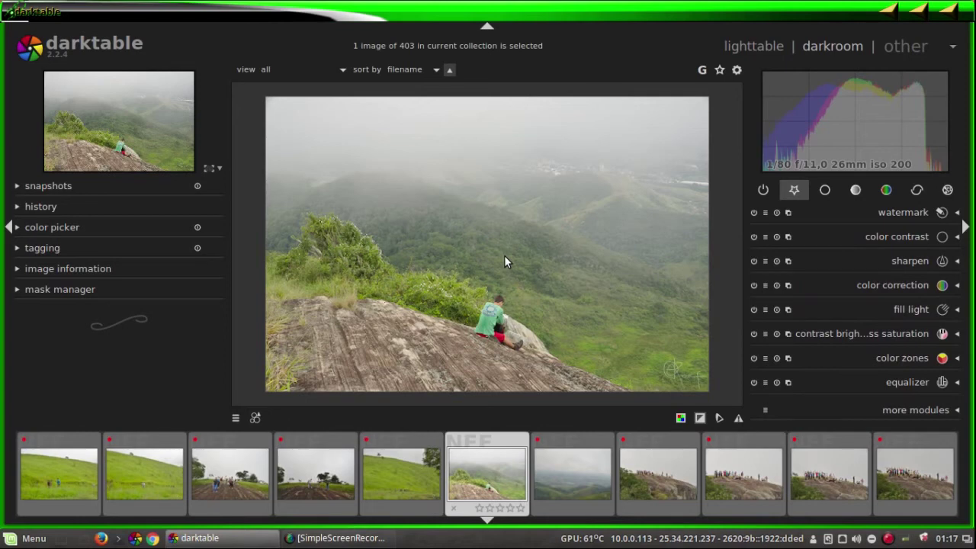
scroll(960, 267, down, 1)
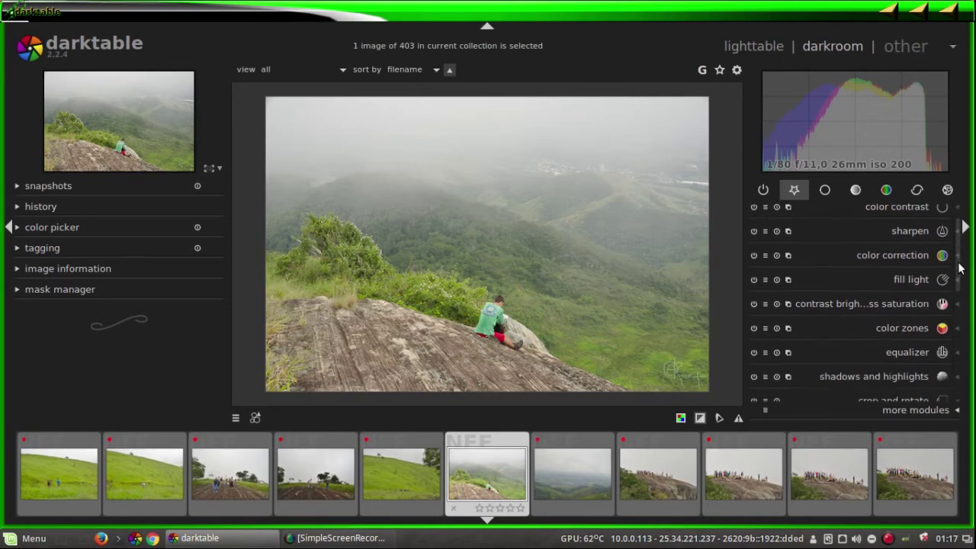
scroll(959, 267, down, 3)
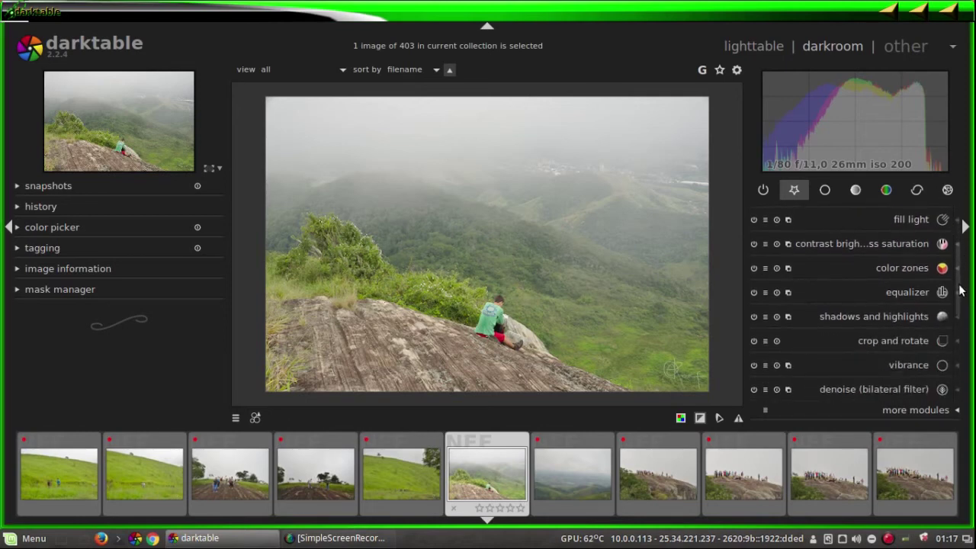
click(904, 301)
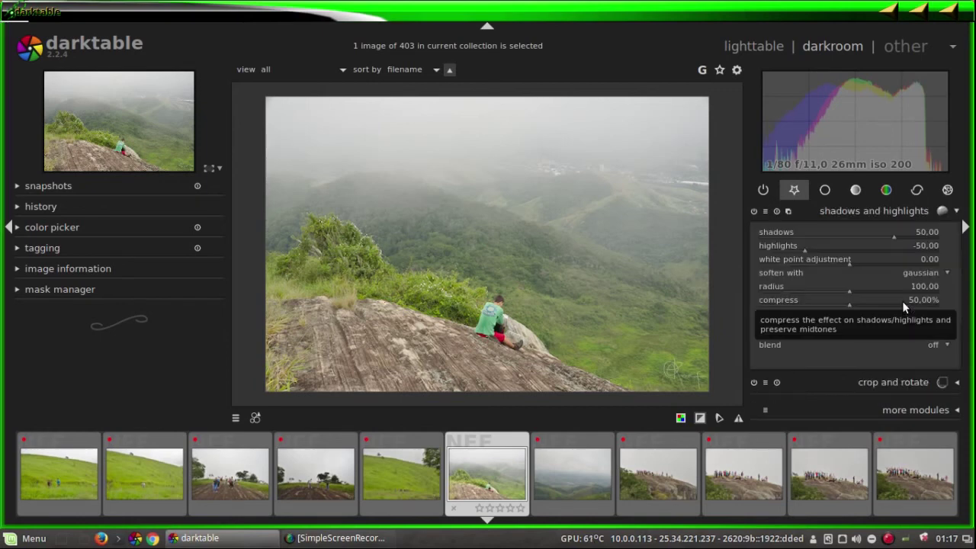
click(874, 211)
scroll(960, 307, up, 1)
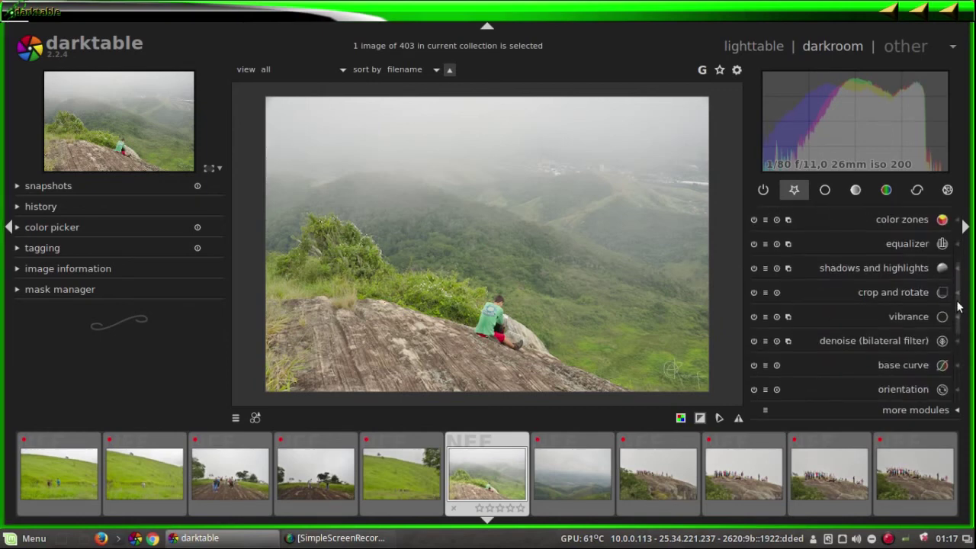
- Apply the 2,0 preset to the exposure module and check the overexposed areas with the exposure indicator
scroll(943, 341, down, 5)
click(915, 318)
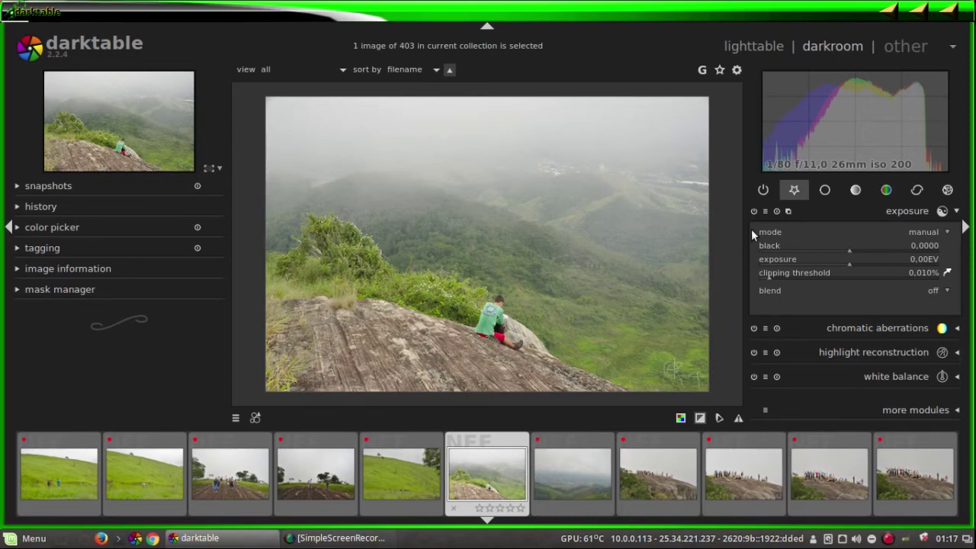
click(764, 211)
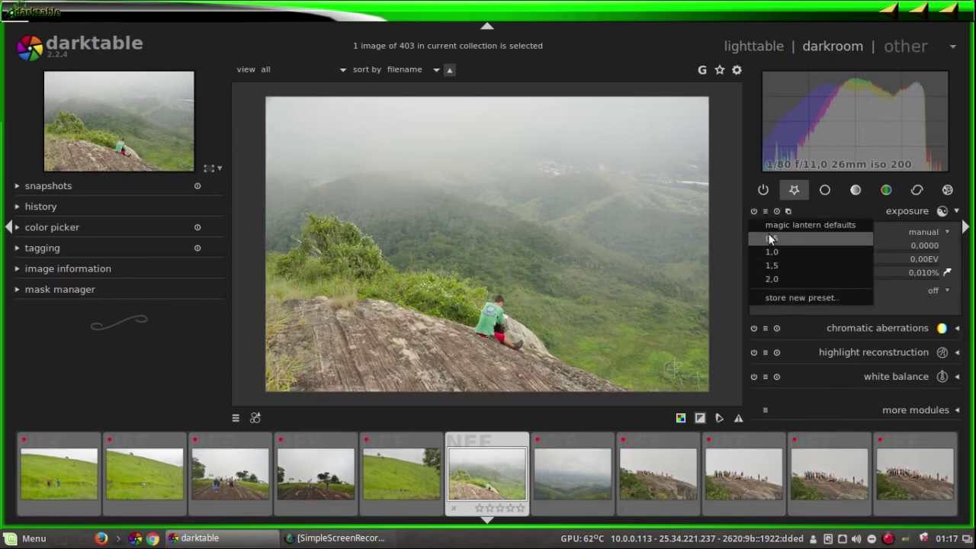
click(783, 277)
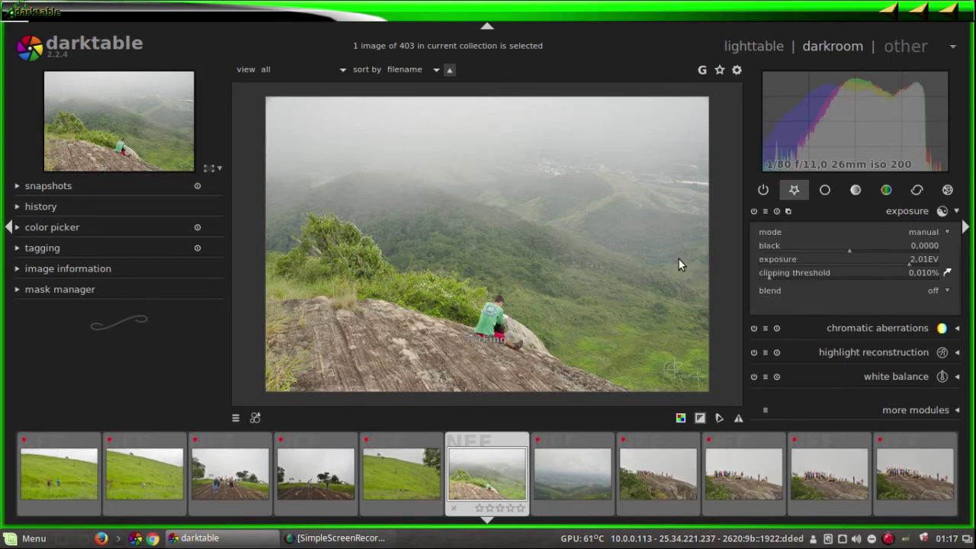
key(o)
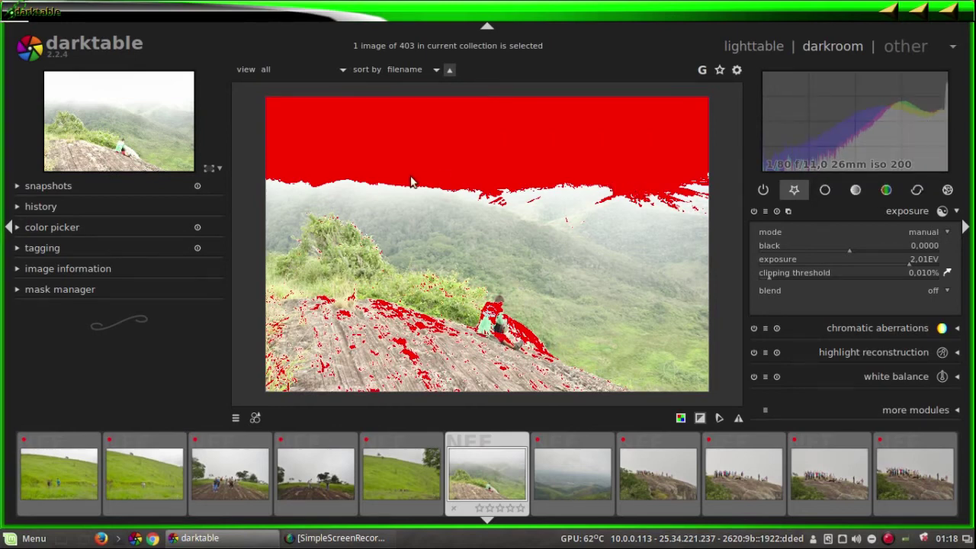
click(700, 421)
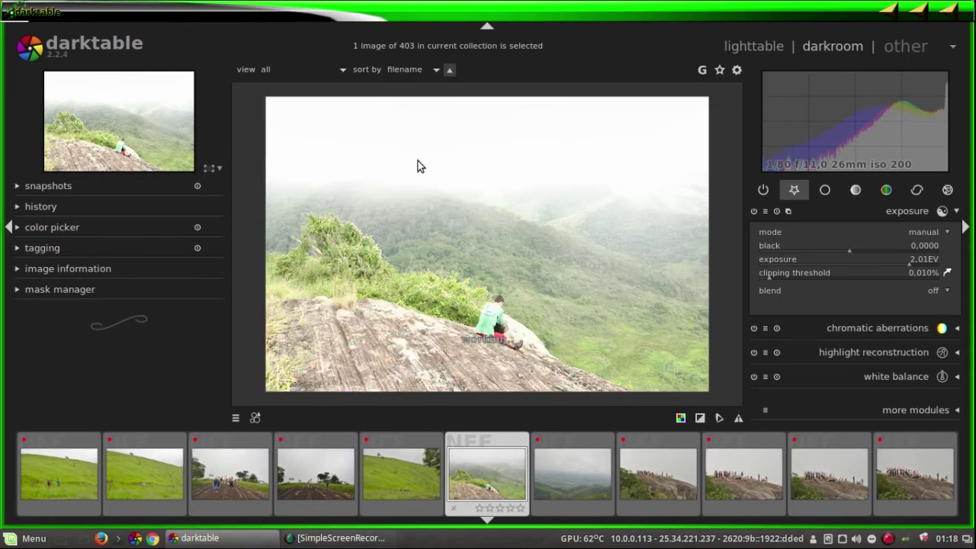
- Reset the exposure, try -2.70 EV with a black level of 0.0285, and restore both values to 0
double_click(909, 265)
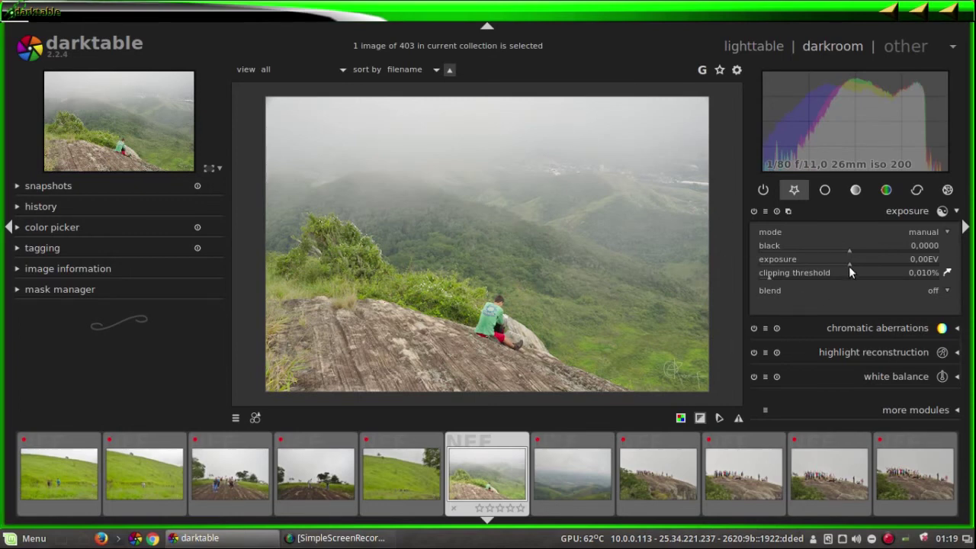
drag(848, 265, 811, 264)
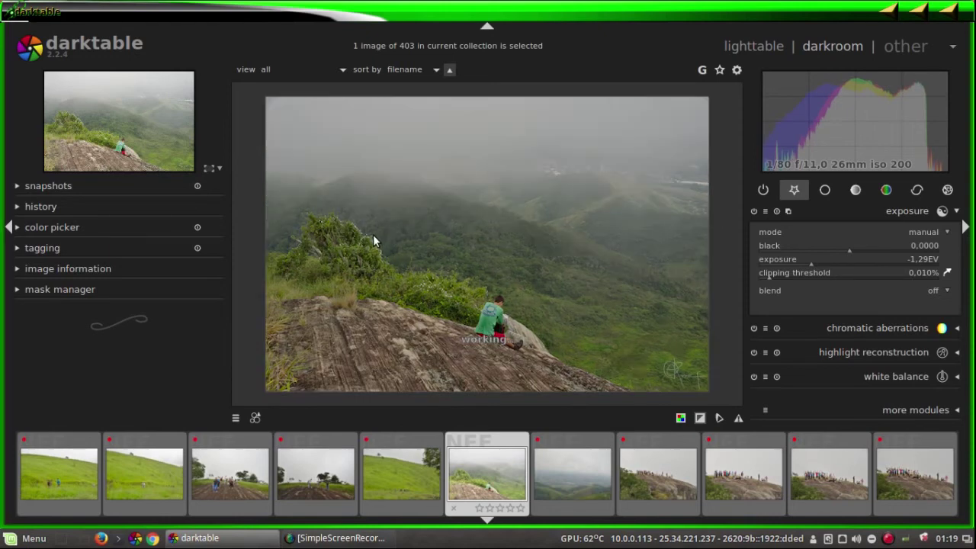
key(ctrl+z)
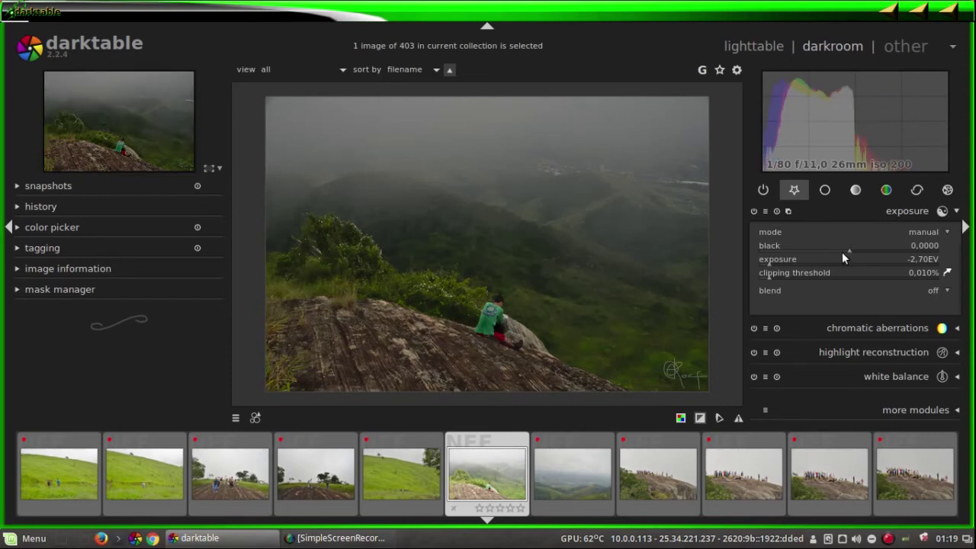
drag(850, 250, 875, 250)
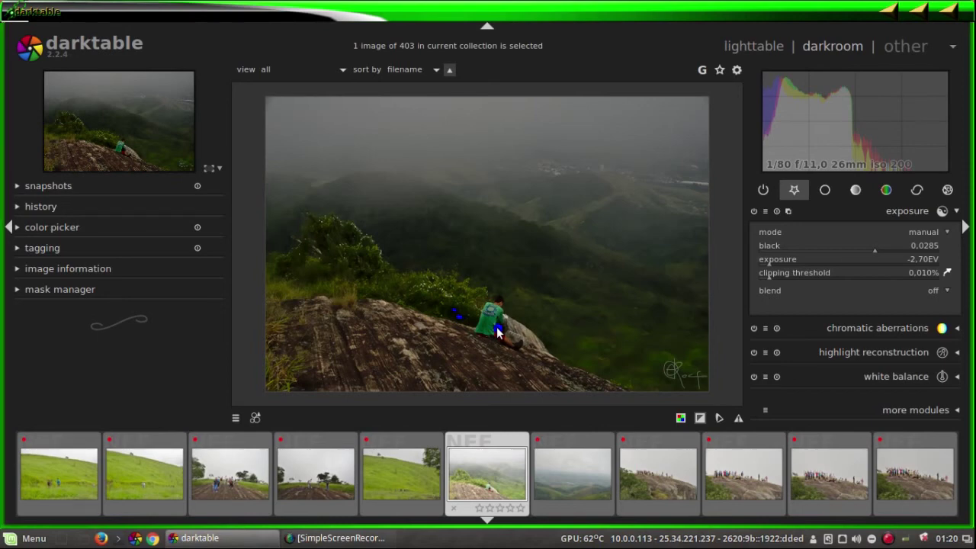
double_click(770, 245)
double_click(769, 267)
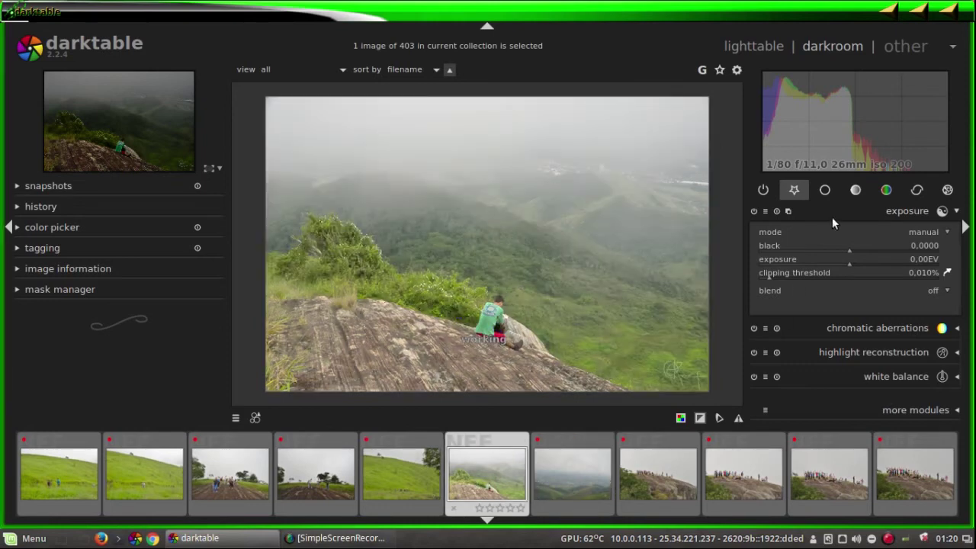
click(889, 212)
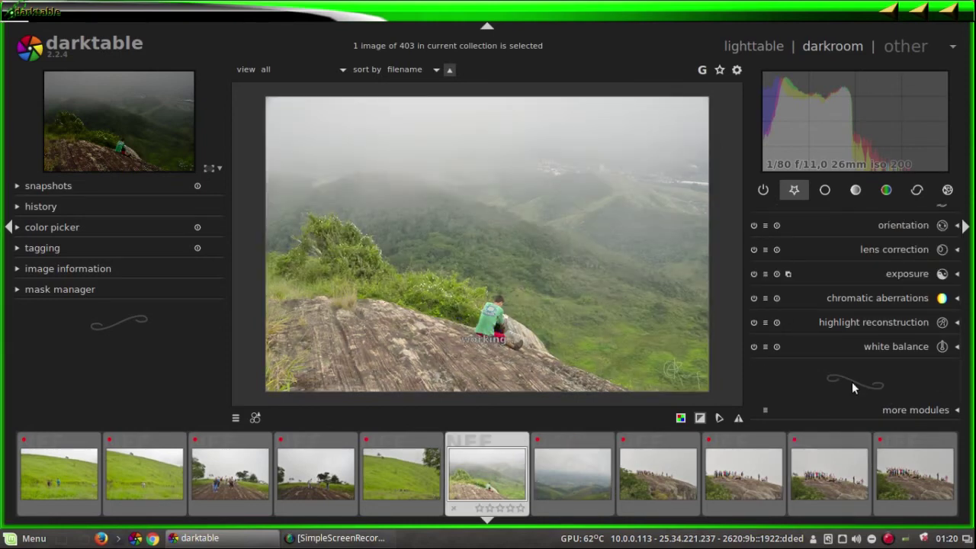
- Crop the photo inward from its upper-left corner towards the seated person, using the original image aspect
scroll(852, 382, up, 5)
click(892, 250)
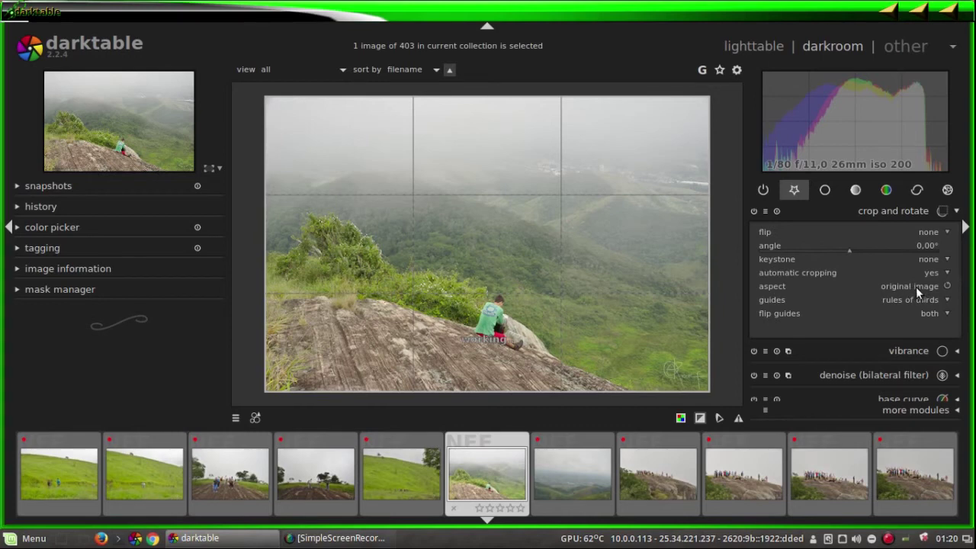
drag(274, 103, 396, 218)
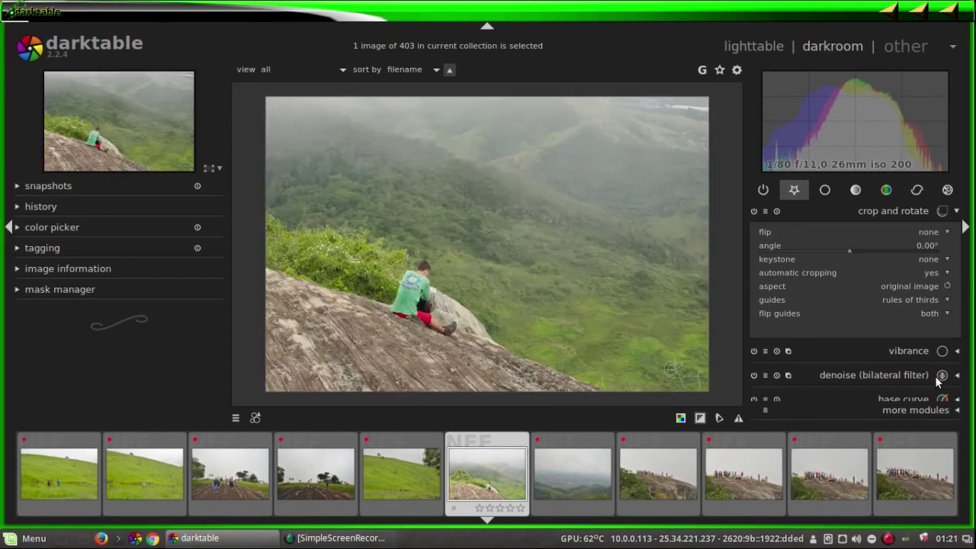
click(891, 213)
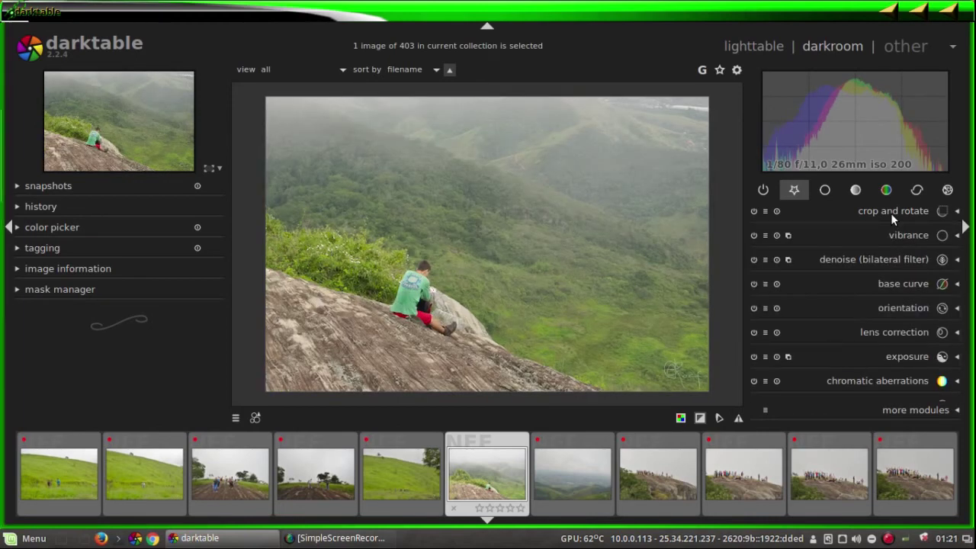
click(877, 211)
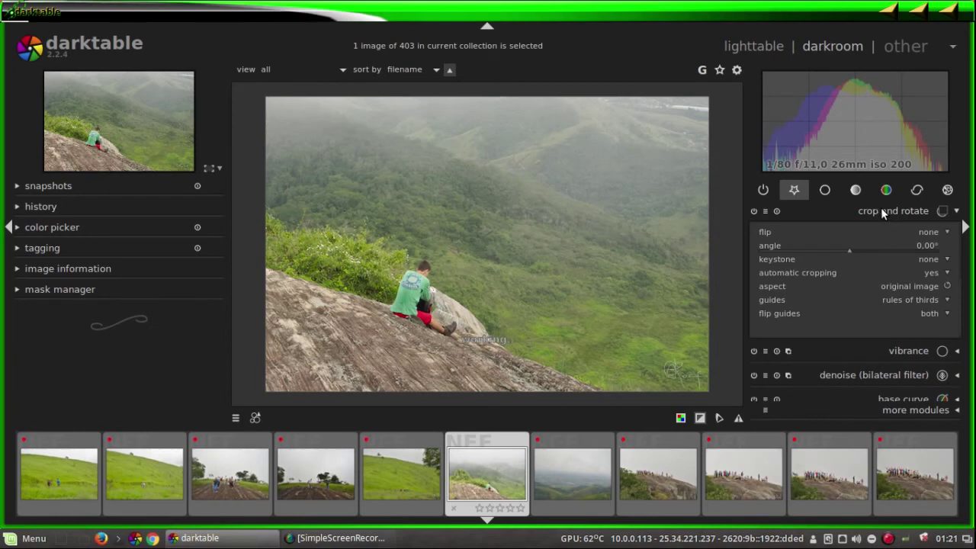
click(881, 209)
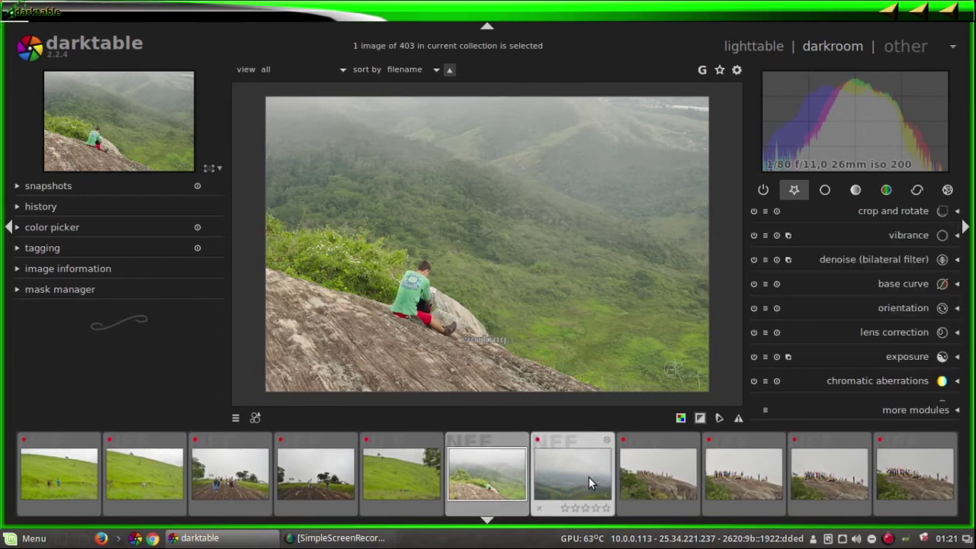
- Open the next valley photo and straighten it along the horizon to an angle of about 4.03°
click(588, 477)
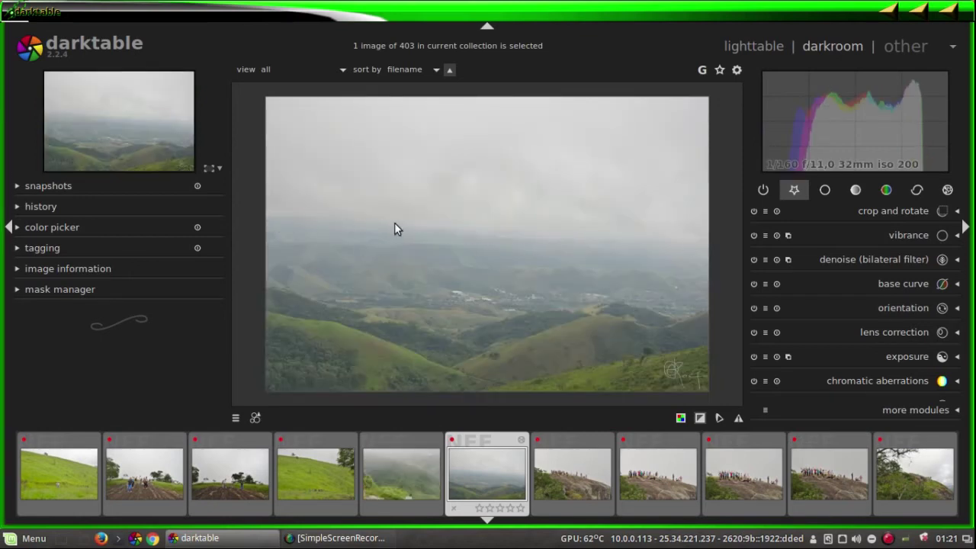
click(897, 217)
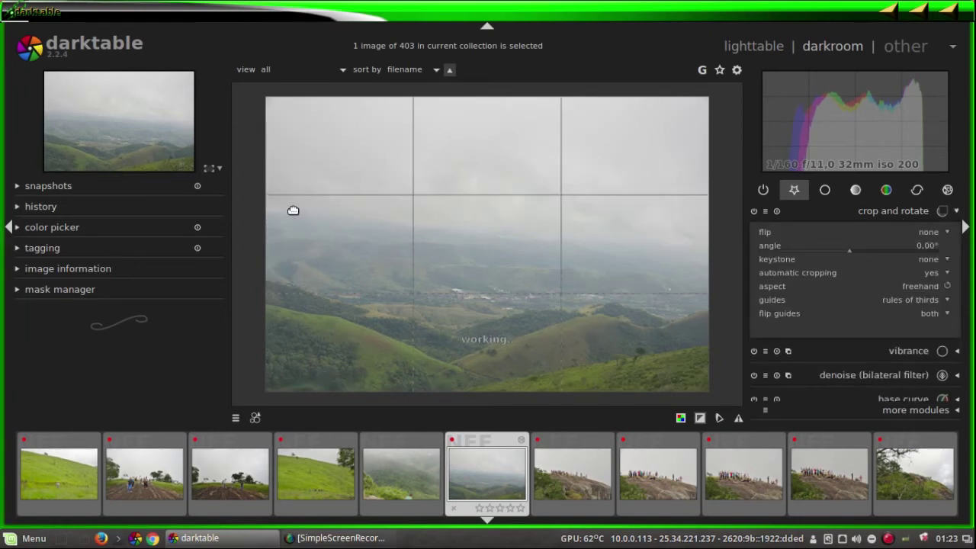
mouse_move(359, 221)
mouse_down()
mouse_move(639, 221)
mouse_move(699, 238)
mouse_up()
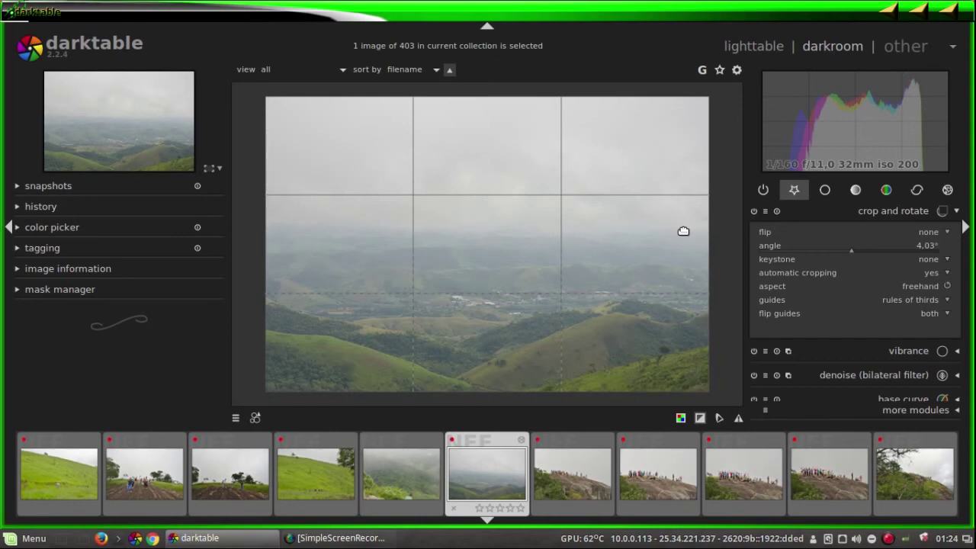
key(Return)
mouse_move(329, 540)
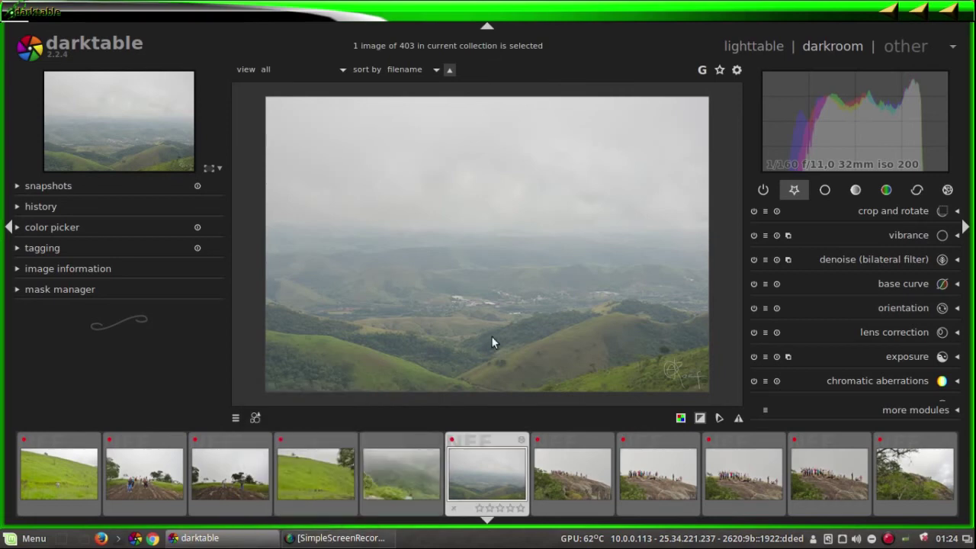
- Start darktable from the desktop and open a tethered shoot with the connected Nikon D90, toggling live view
click(953, 48)
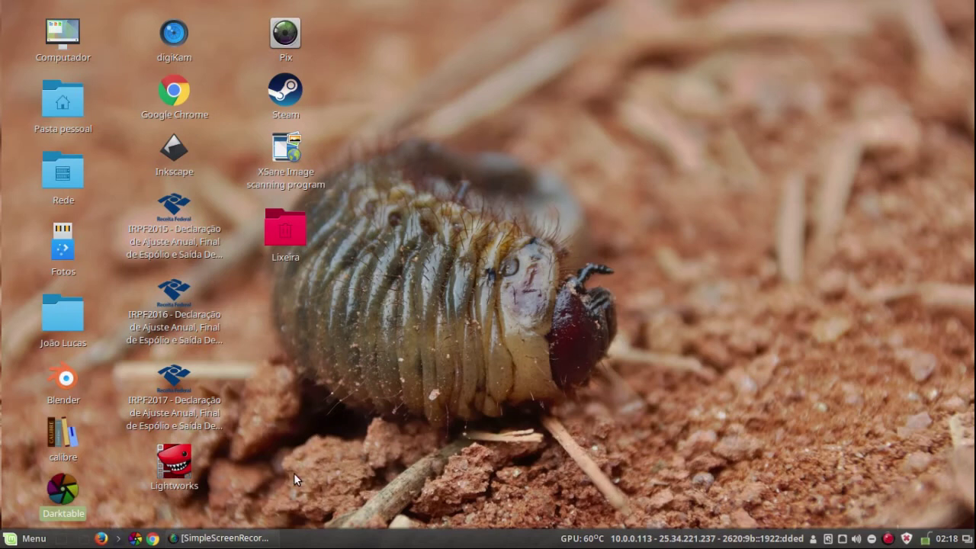
double_click(62, 488)
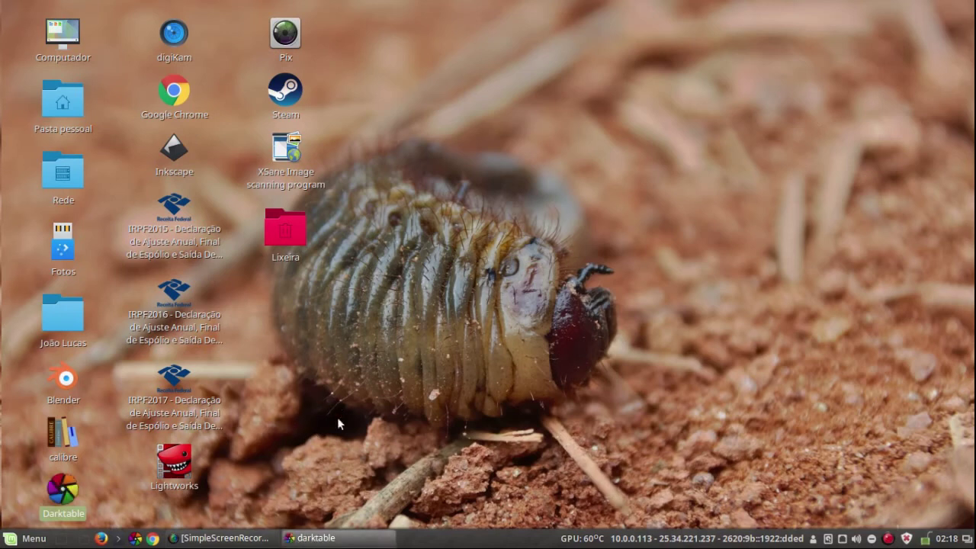
click(344, 534)
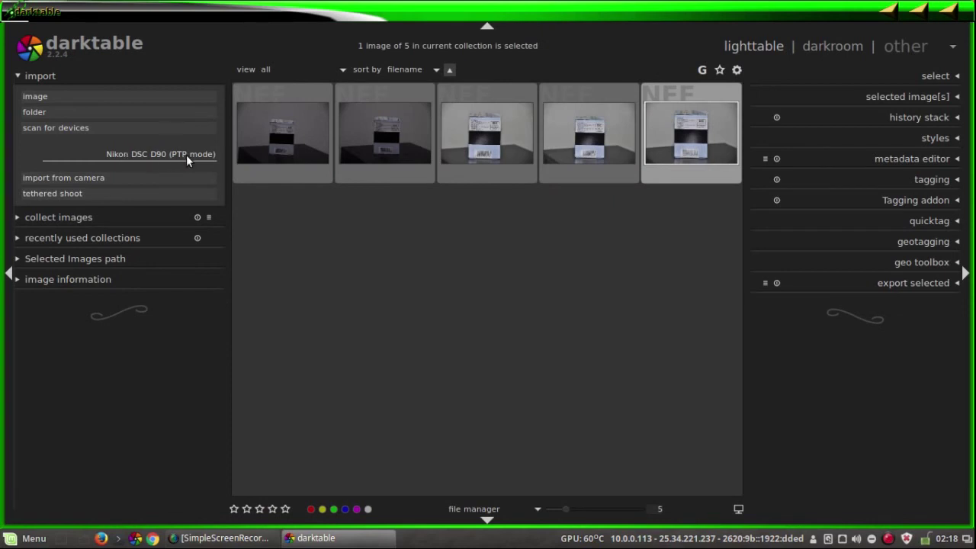
click(54, 194)
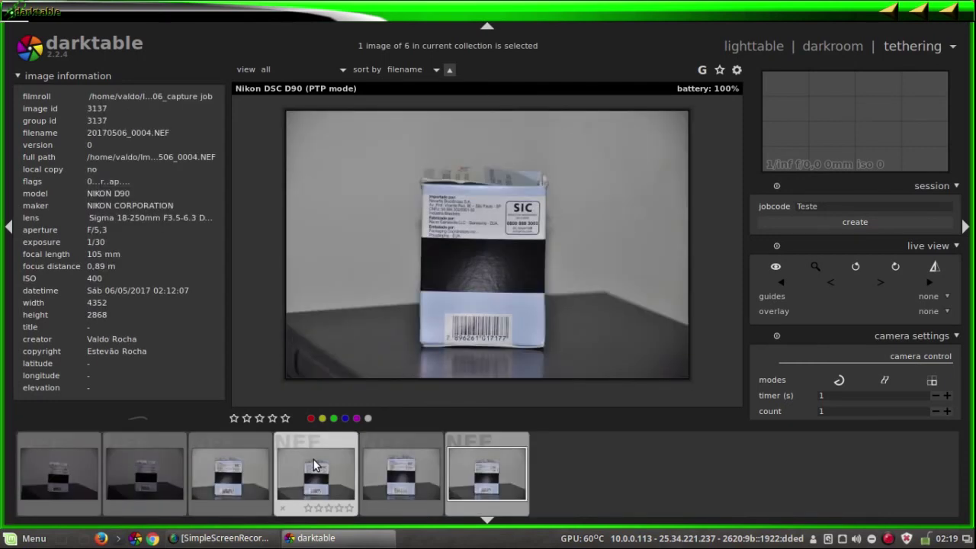
click(777, 266)
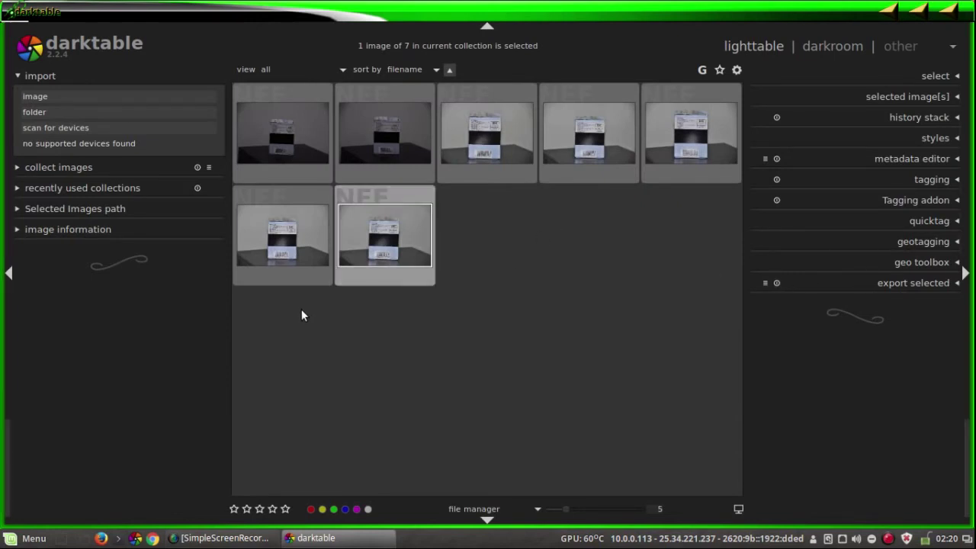
- Look over the GUI options in the preferences and collapse the import section
click(736, 70)
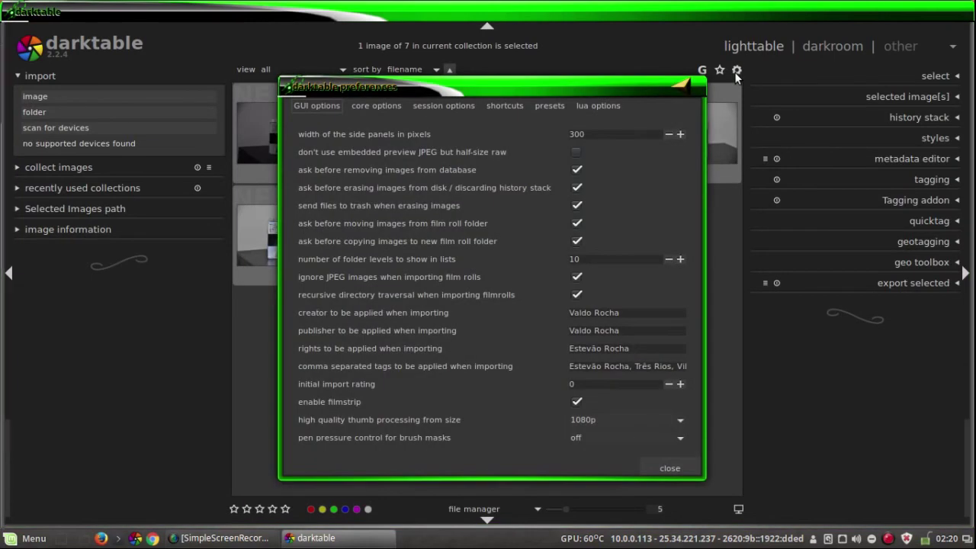
click(699, 84)
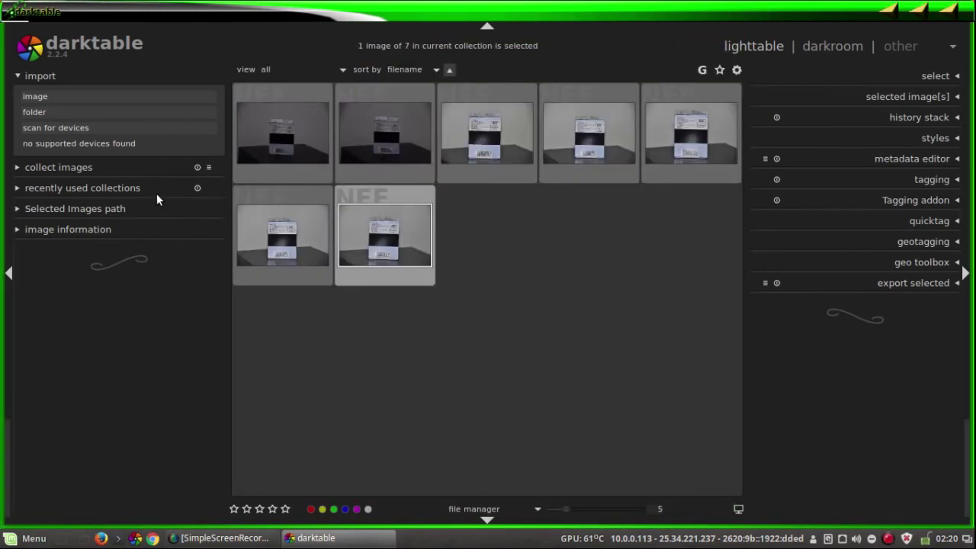
click(34, 74)
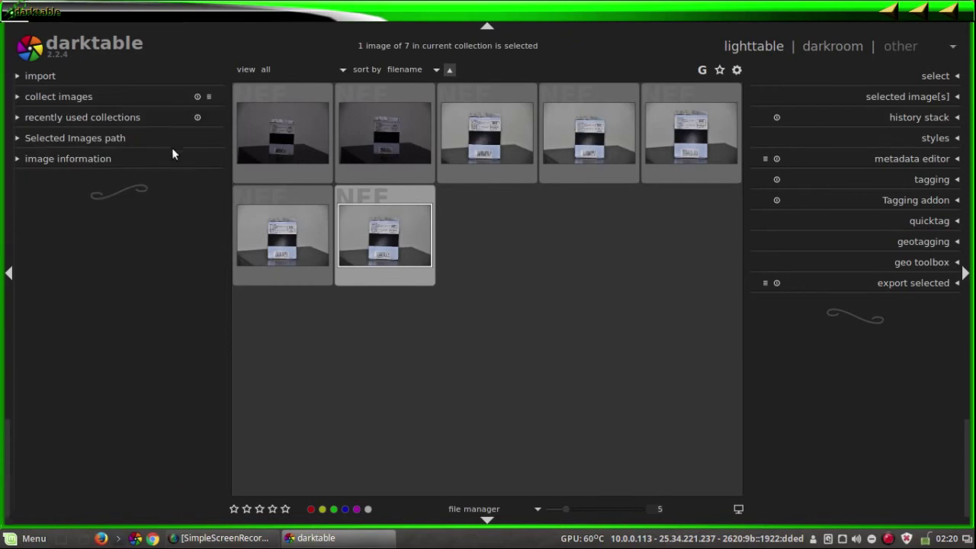
- Expand the collect images section and clear its film roll rule to list the whole library
click(208, 96)
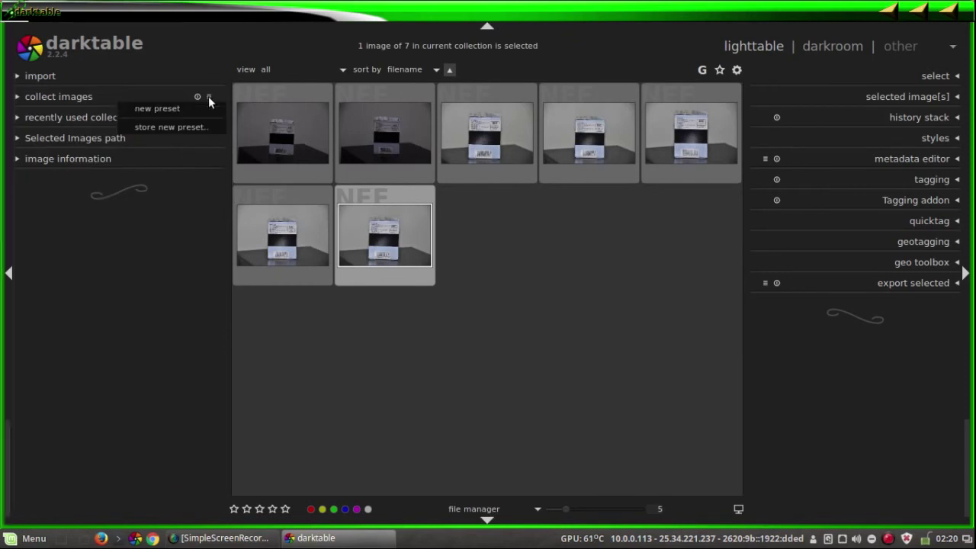
click(61, 103)
click(60, 98)
click(212, 117)
click(235, 126)
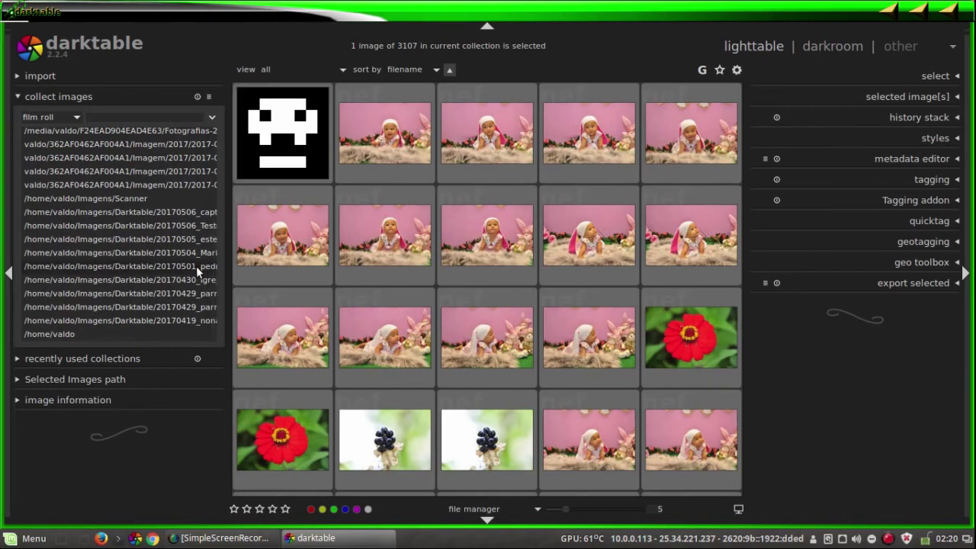
- Collect the 20170501_pedra_da_tocaia film roll and open photo 20170501_0172.NEF of the vulture spreading its wings in the darkroom
click(196, 266)
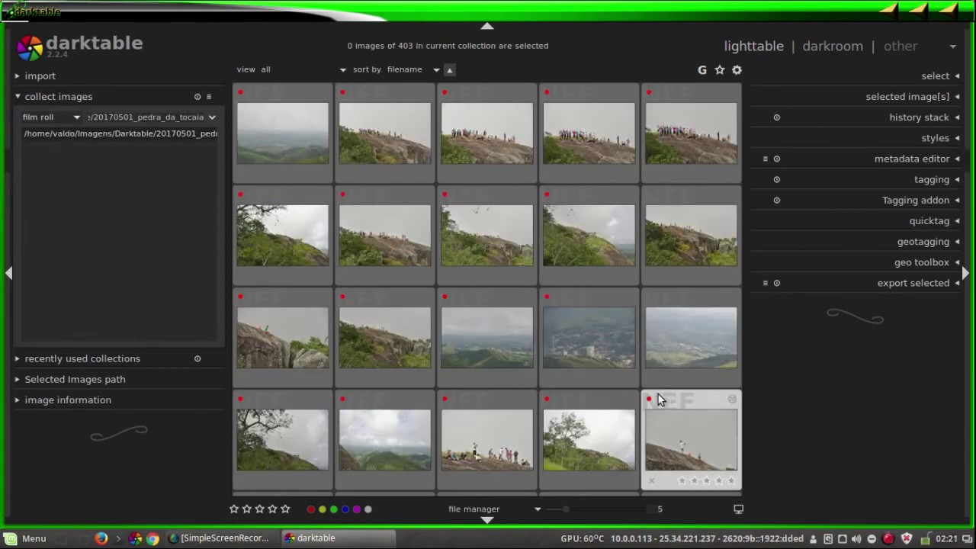
scroll(483, 346, down, 3)
click(483, 345)
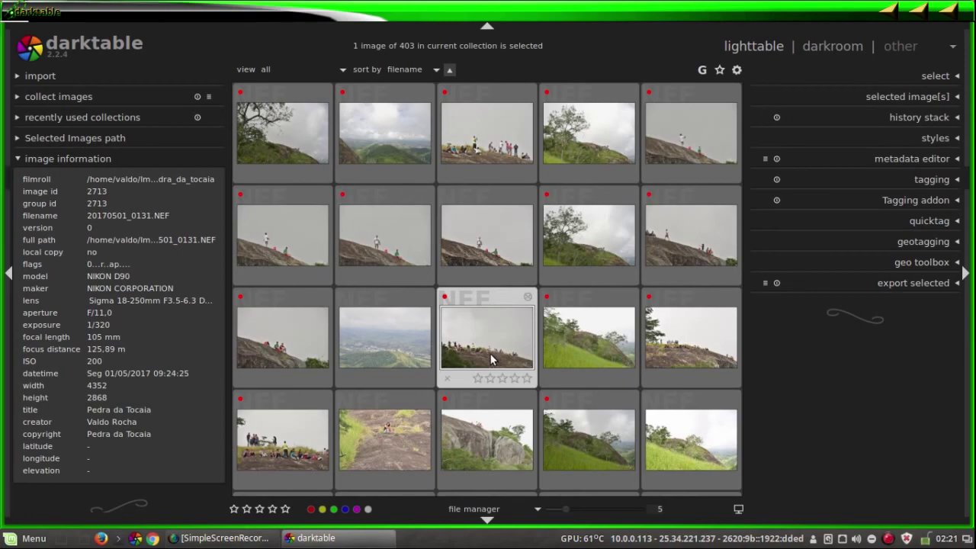
scroll(487, 344, down, 5)
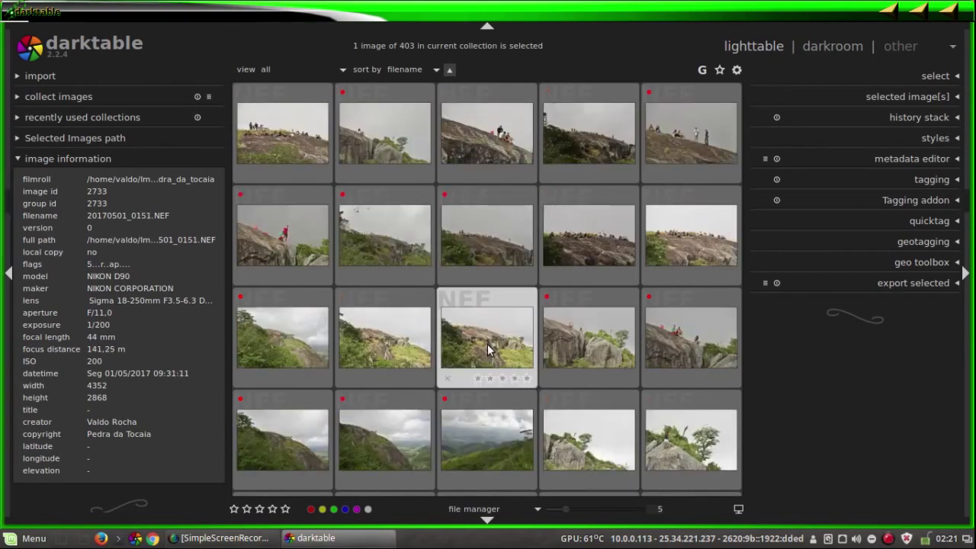
scroll(489, 350, down, 3)
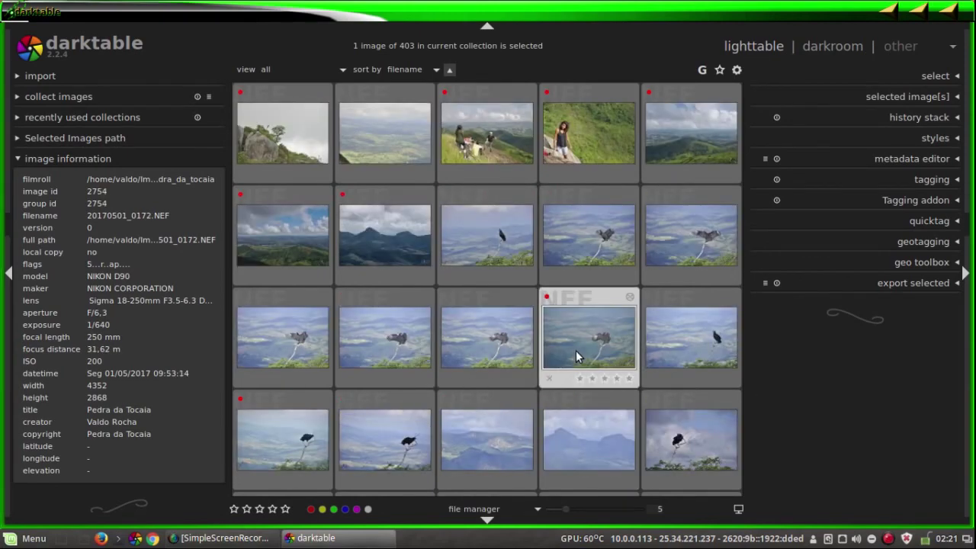
double_click(575, 350)
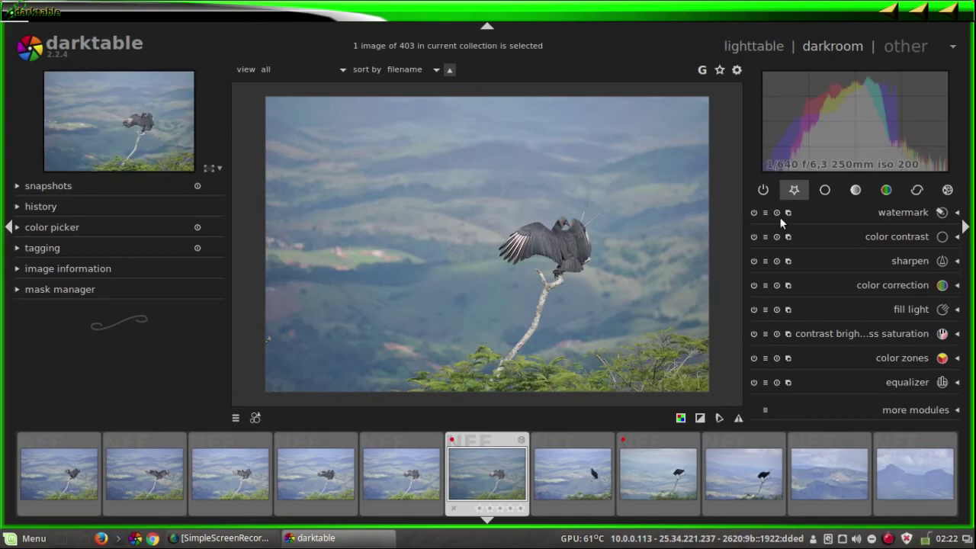
- Return to the lighttable, look over the export presets and expand the export settings for the selected photo
click(743, 47)
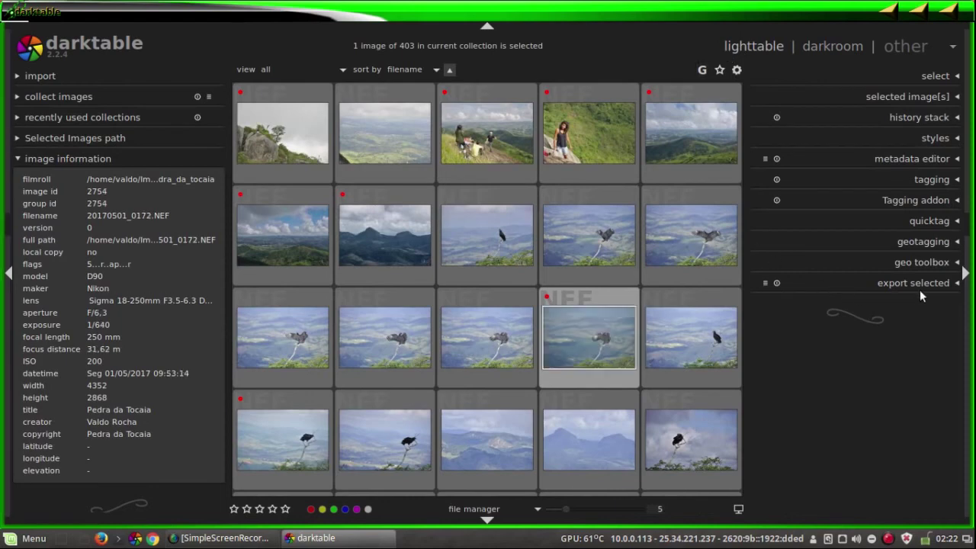
click(766, 284)
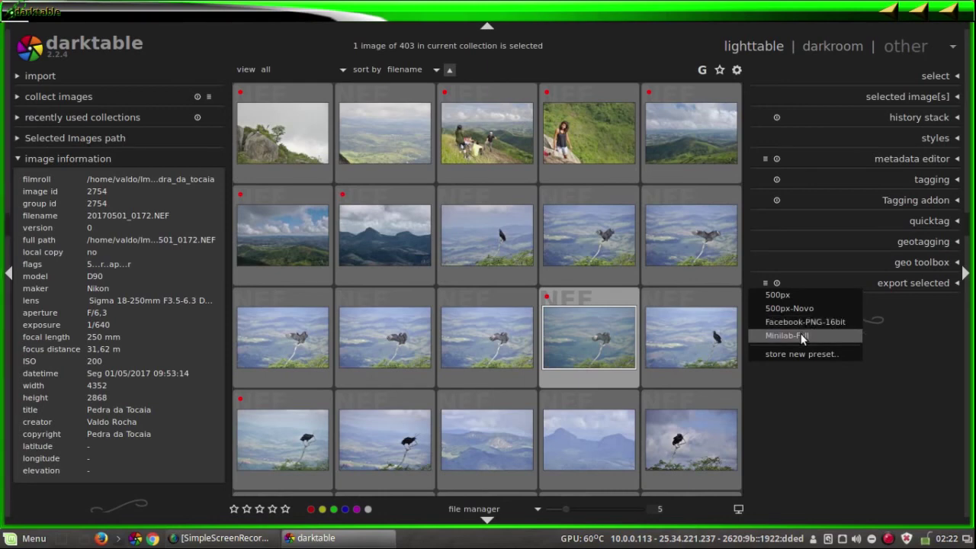
click(896, 281)
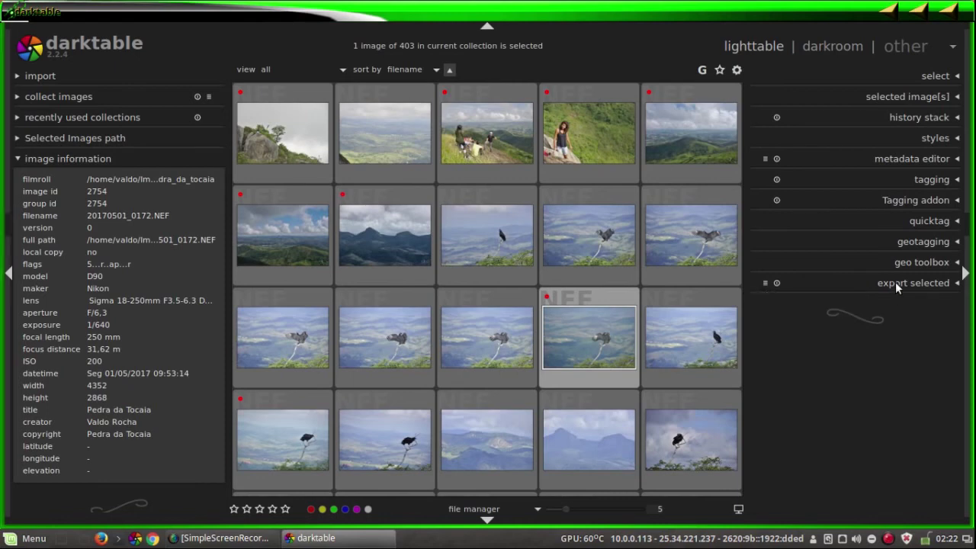
click(896, 282)
click(933, 282)
click(927, 283)
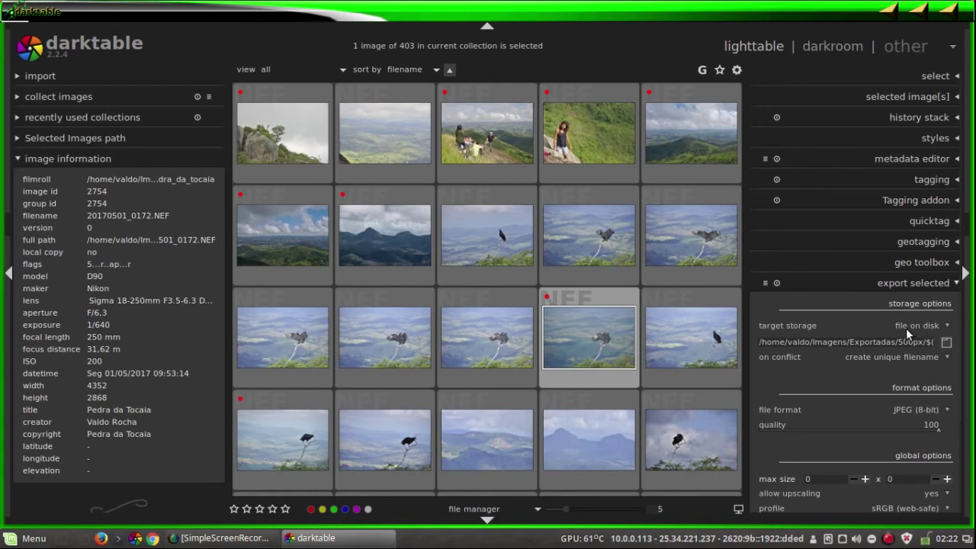
- Set the export's file conflict handling to overwrite and read through the file name pattern in the export path
click(948, 324)
mouse_move(823, 343)
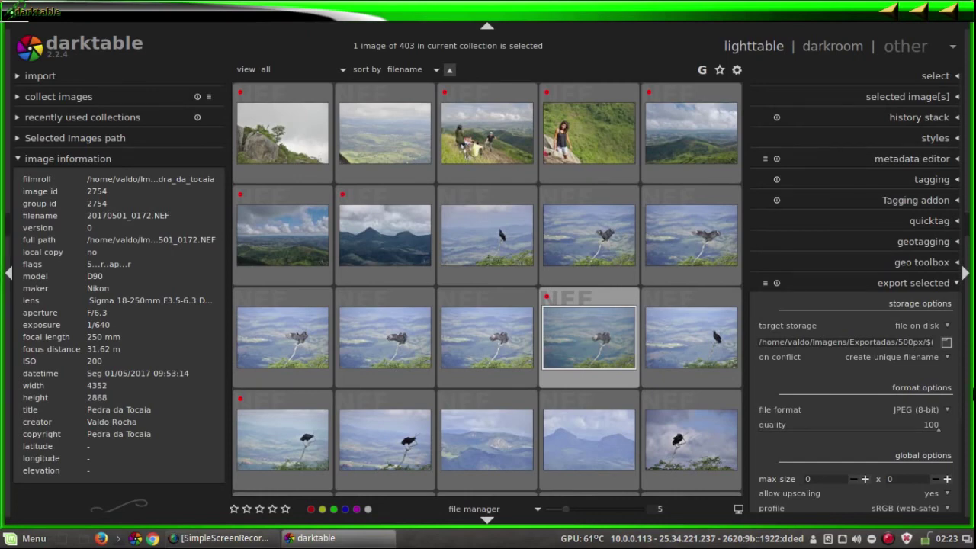
scroll(892, 357, down, 1)
text((EXI)
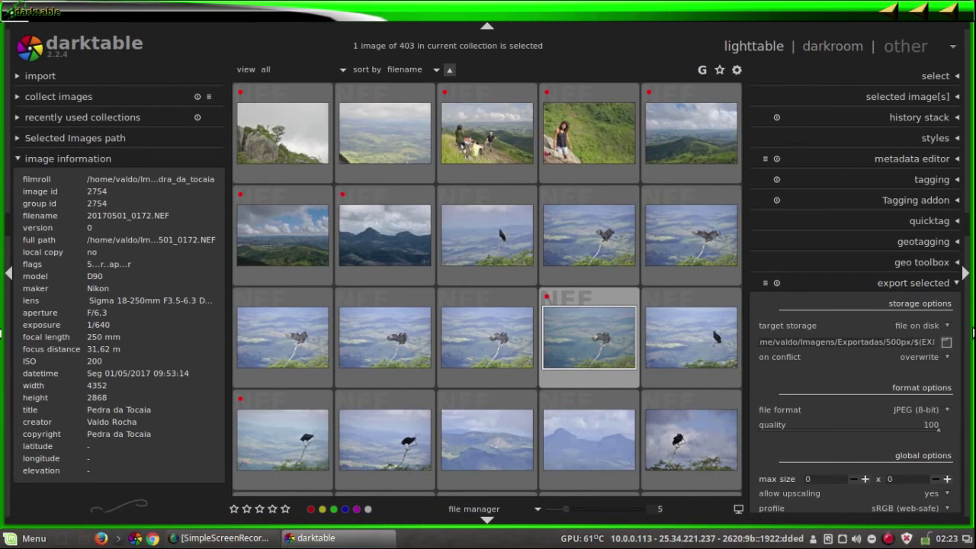
text(F_DAY)-$(MONT)
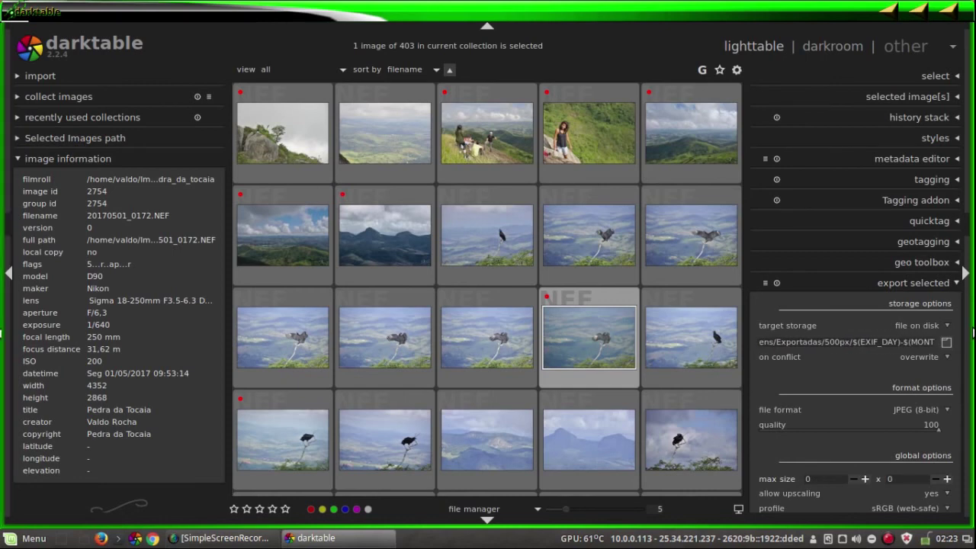
text(H)-$()
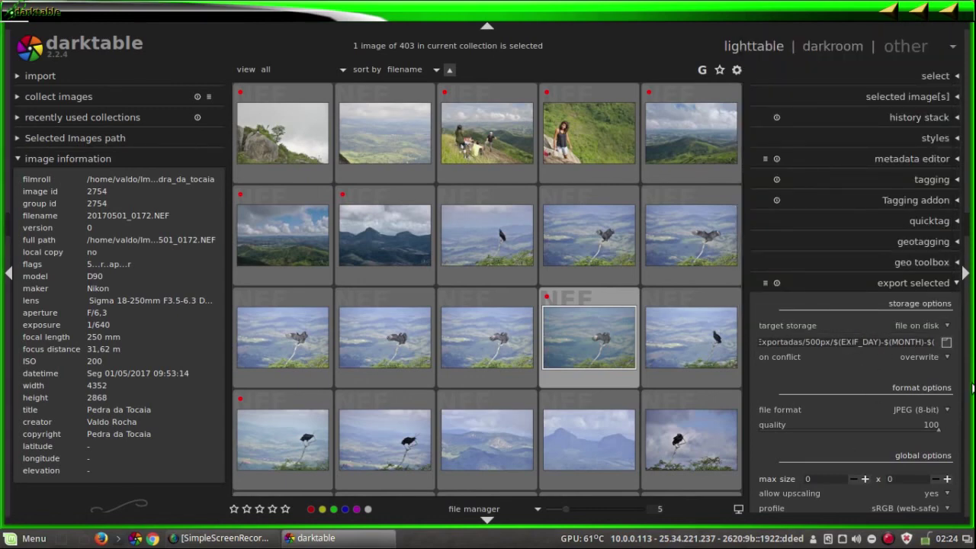
- Replace the person's name in the export file name pattern with "urubu" and export the selected photo as JPEG (8-bit)
click(789, 342)
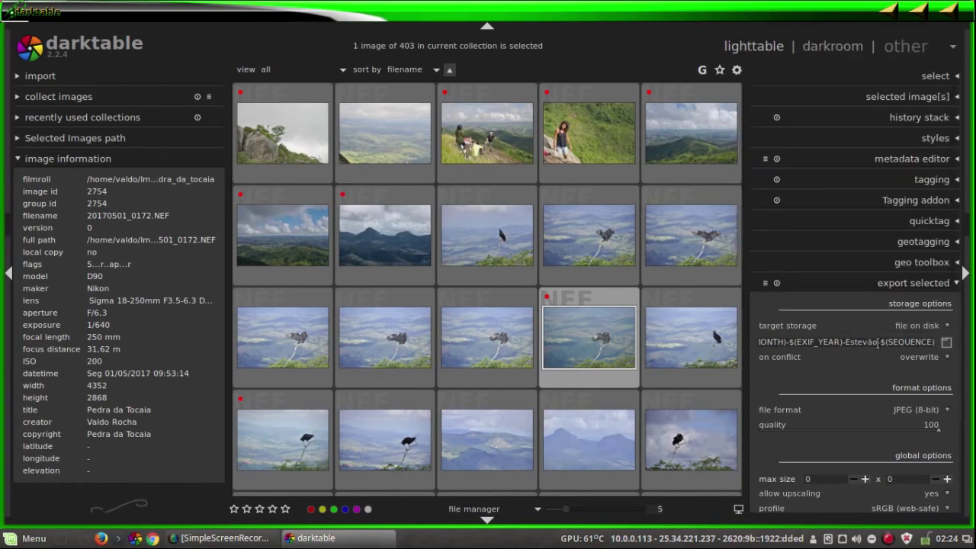
drag(878, 341, 846, 342)
text(r)
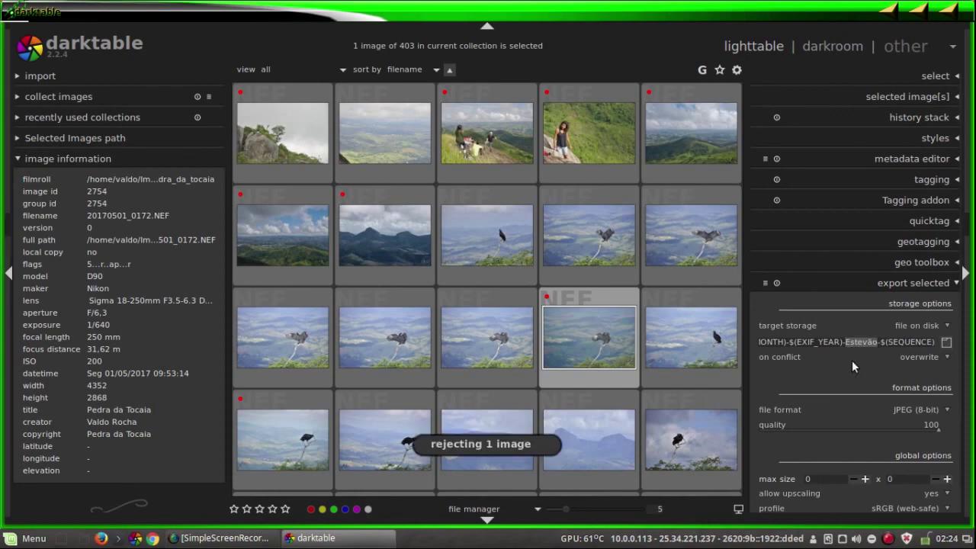
text(urubu)
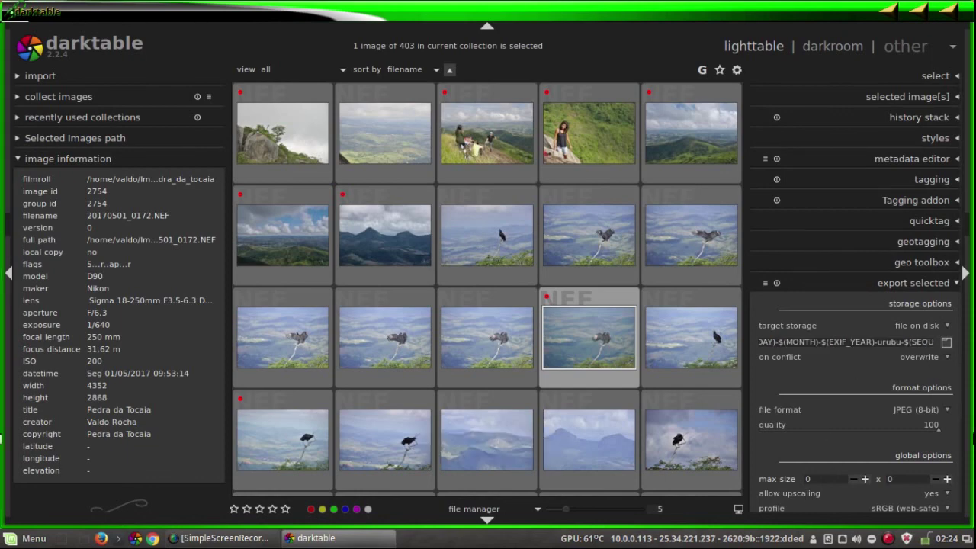
scroll(923, 229, down, 3)
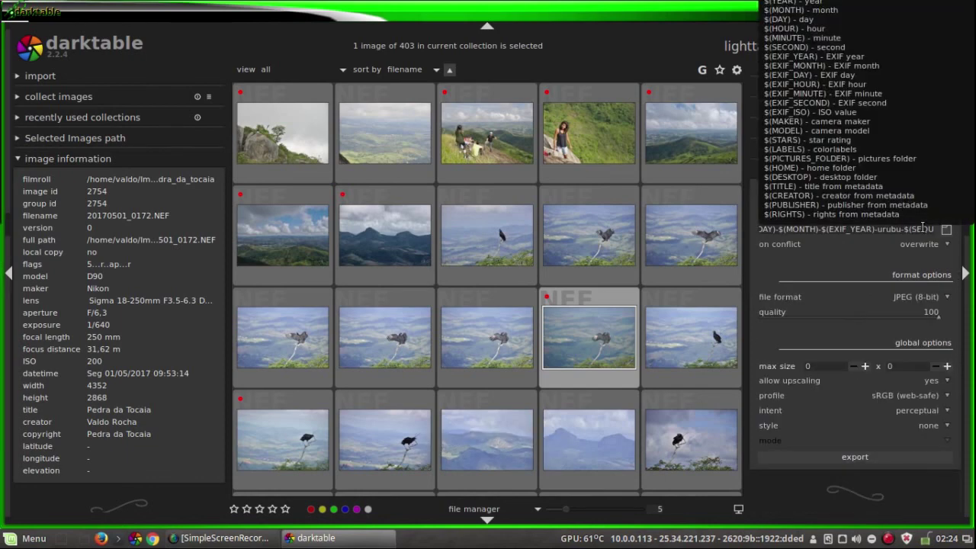
key(End)
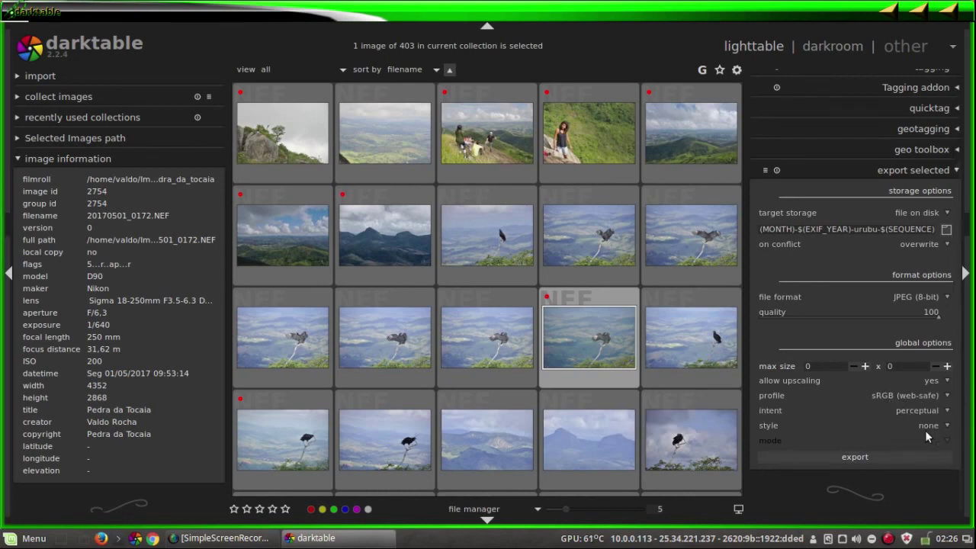
click(855, 456)
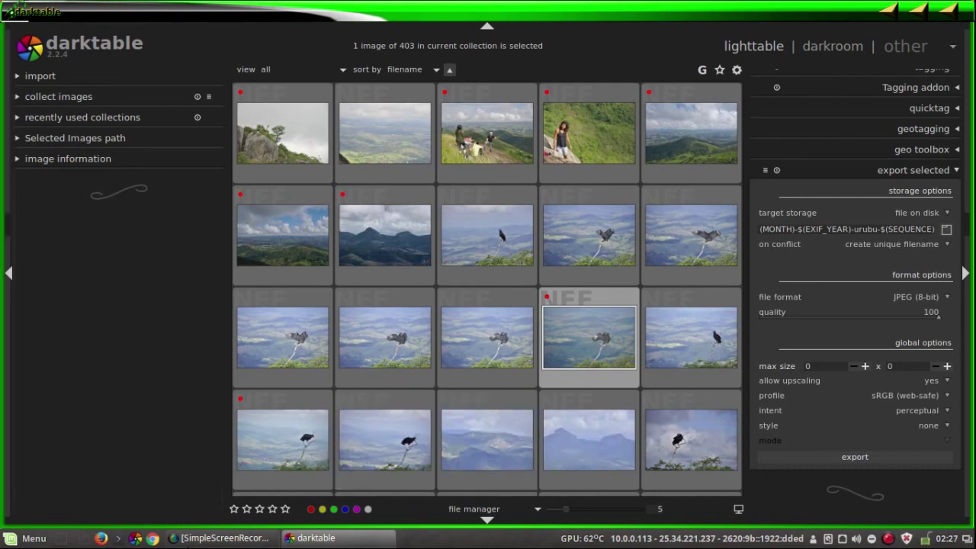
- Minimize darktable and open the Imagens/Exportadas/500px folder in the file manager
mouse_move(202, 541)
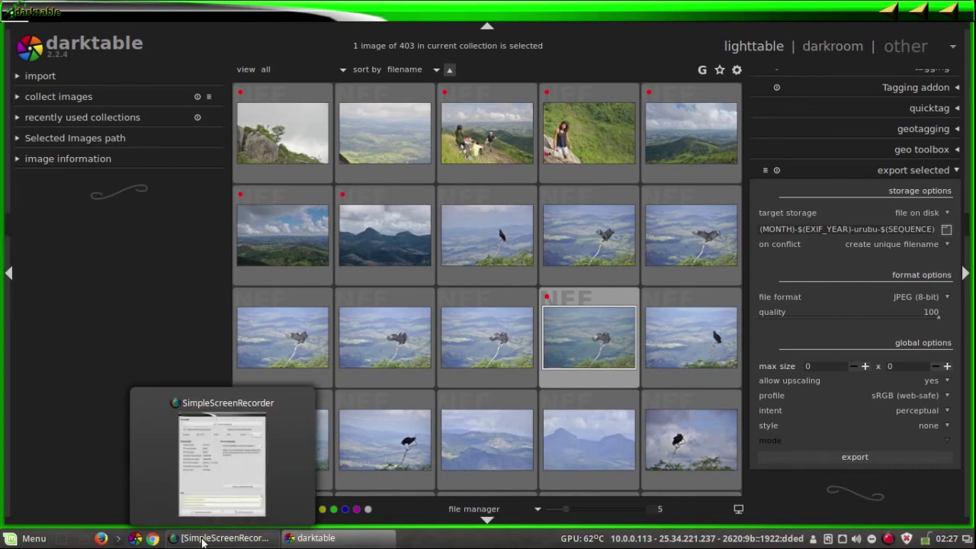
click(888, 7)
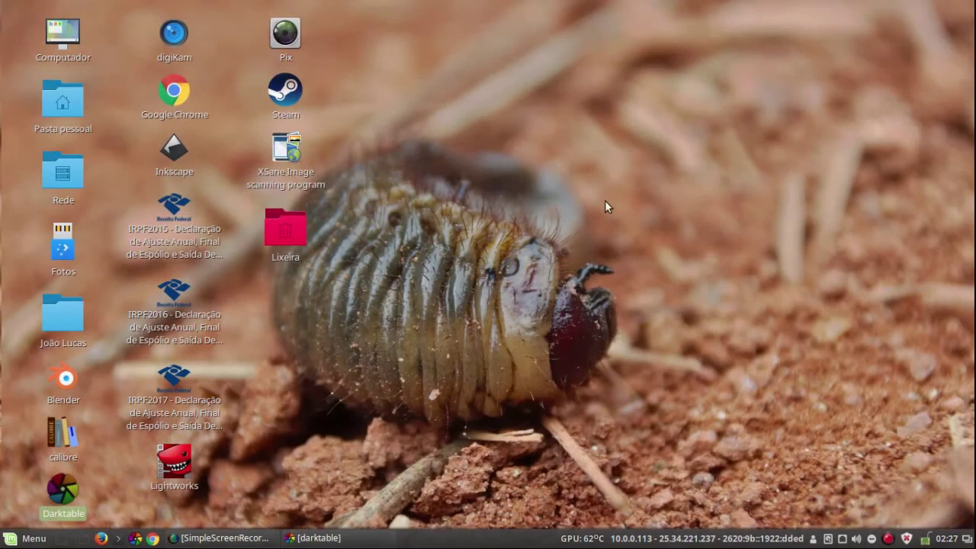
click(85, 538)
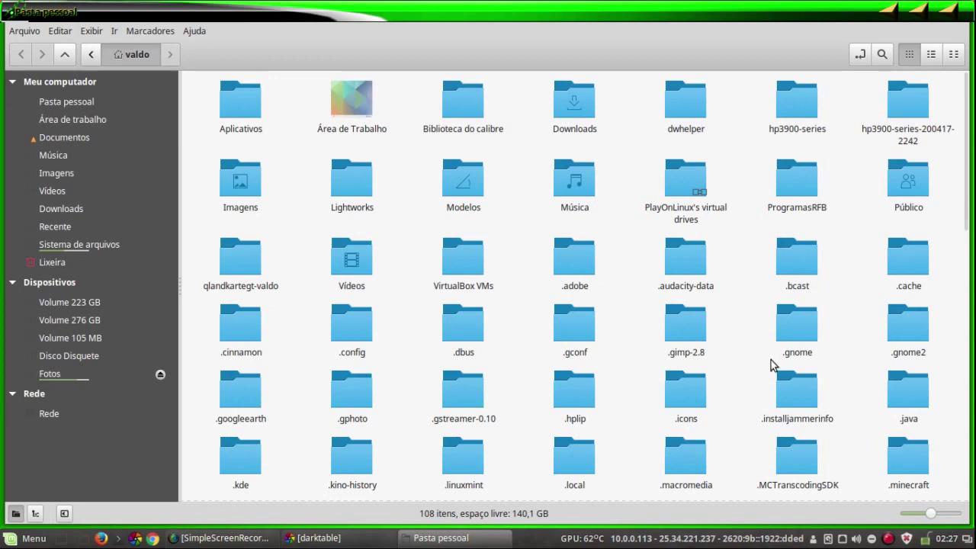
click(69, 173)
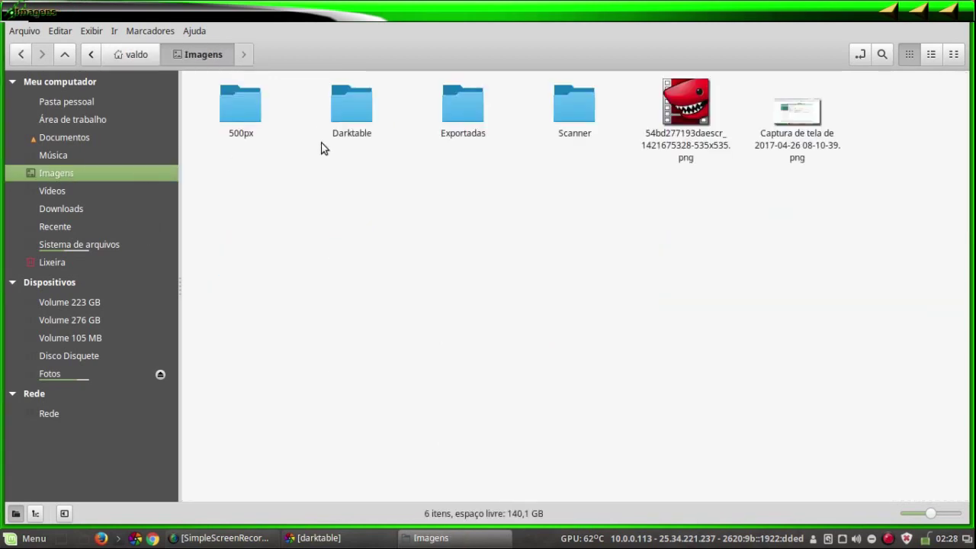
click(463, 114)
double_click(481, 133)
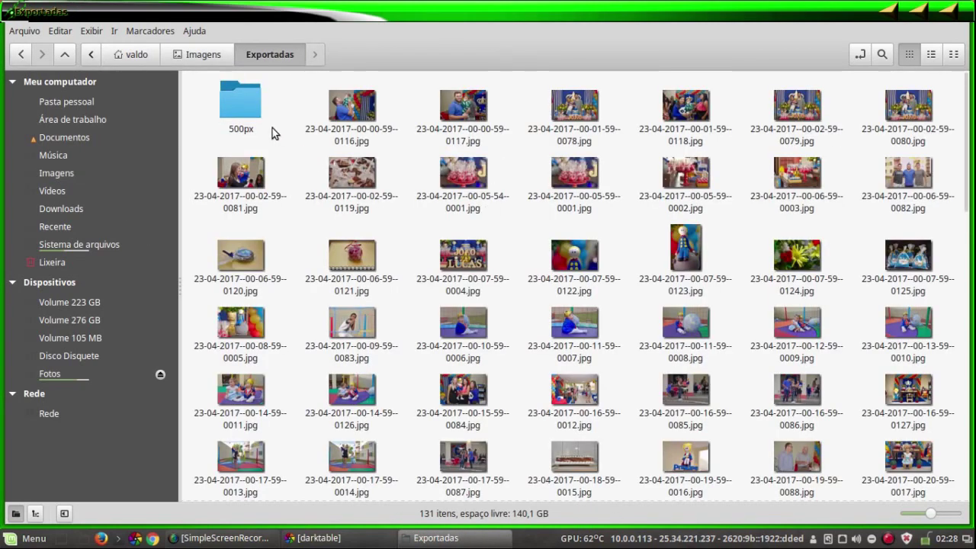
double_click(250, 111)
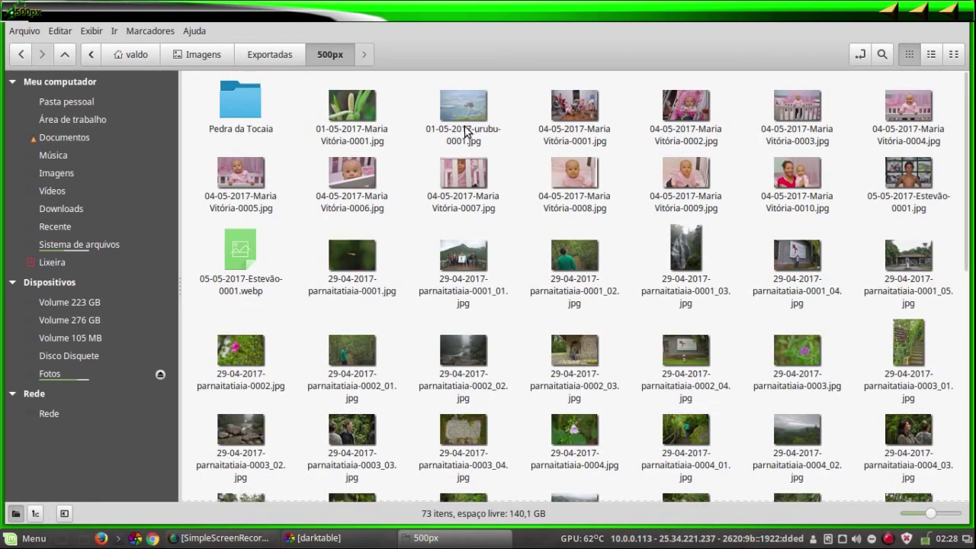
- View the exported 01-05-2017-urubu-0001.jpg in a maximized image viewer, and close the open windows
click(463, 127)
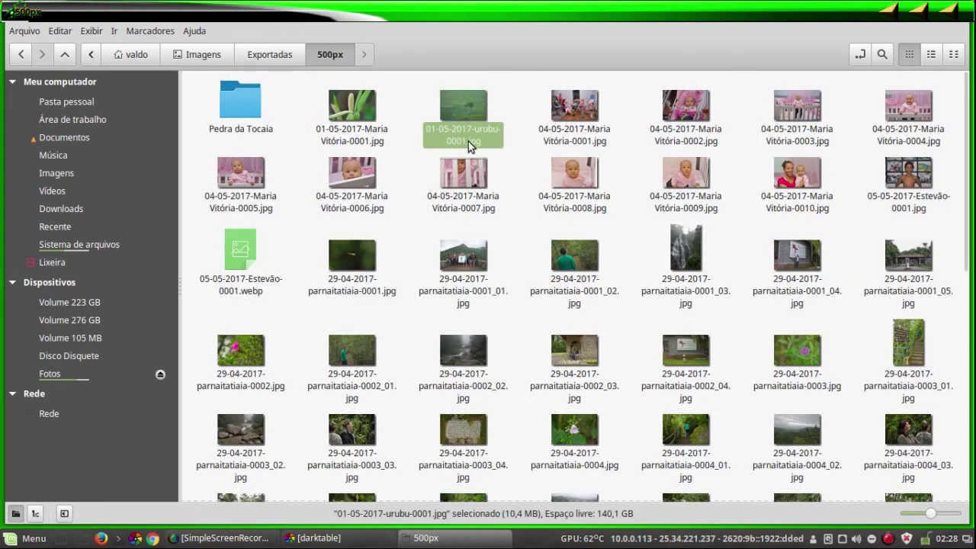
double_click(463, 125)
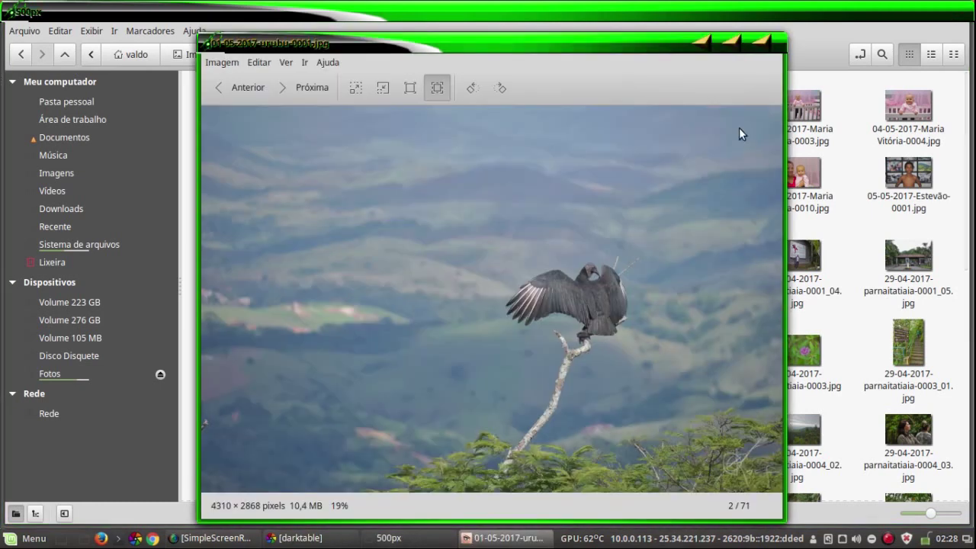
click(732, 38)
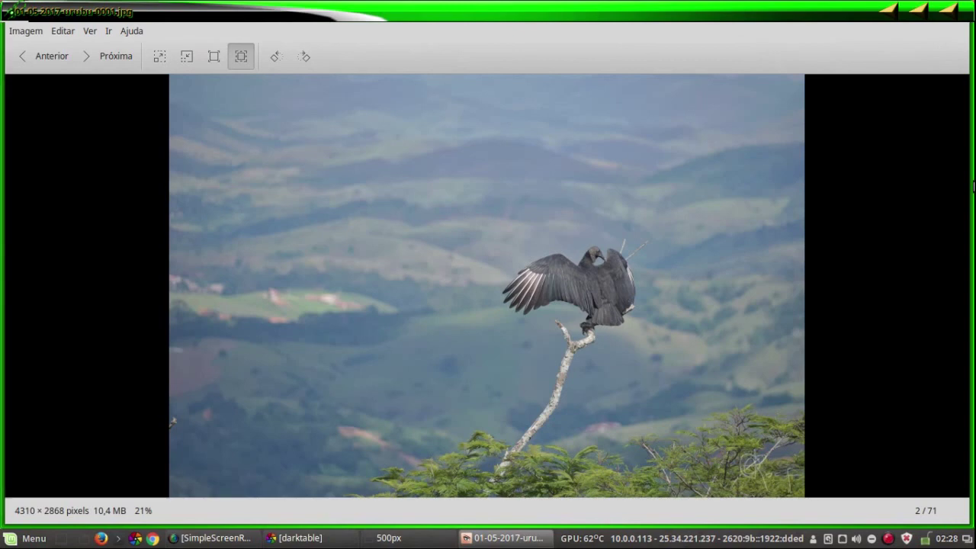
key(ctrl+w)
key(d)
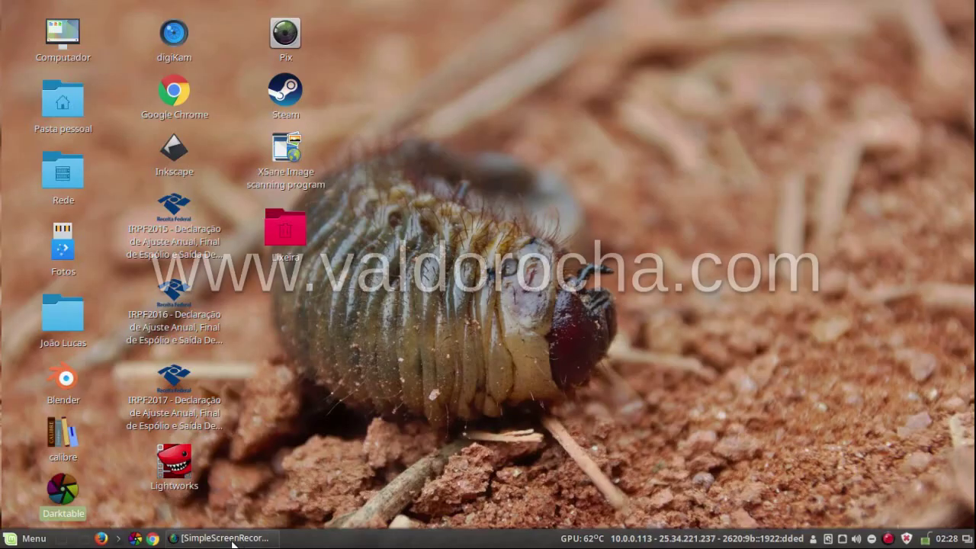